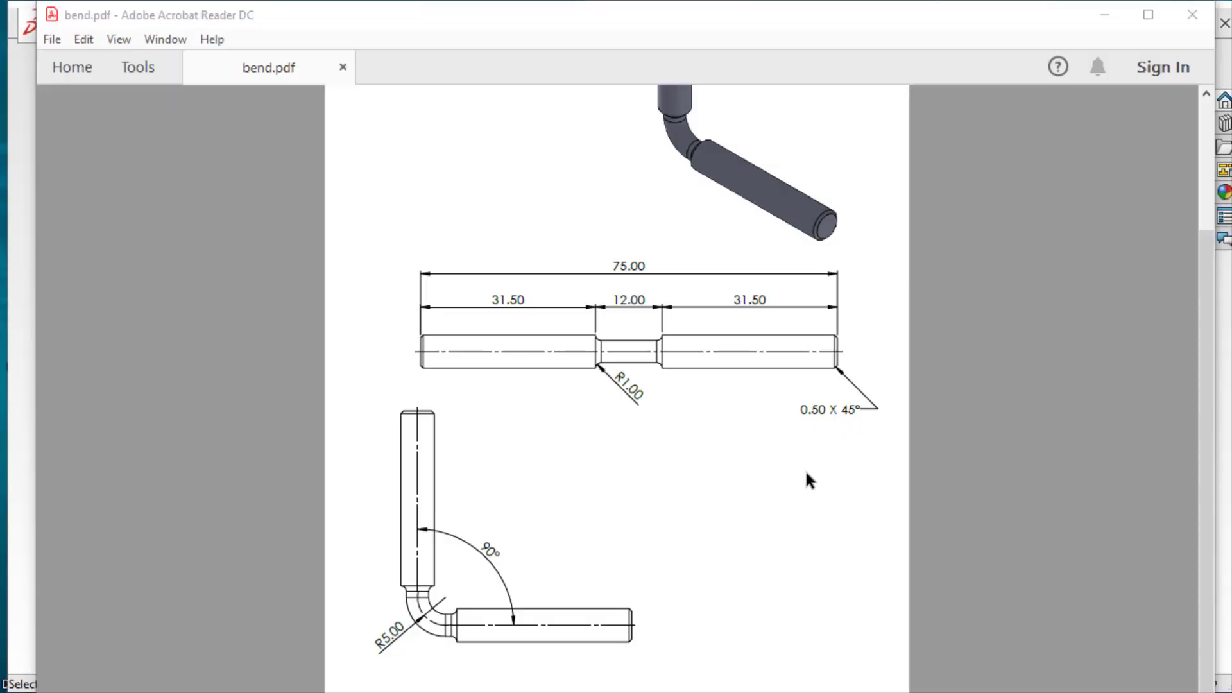
Review the bend drawing in Acrobat, checking the R5.00 bend-radius label.
scroll(806, 473, "up", 2)
scroll(806, 472, "up", 1)
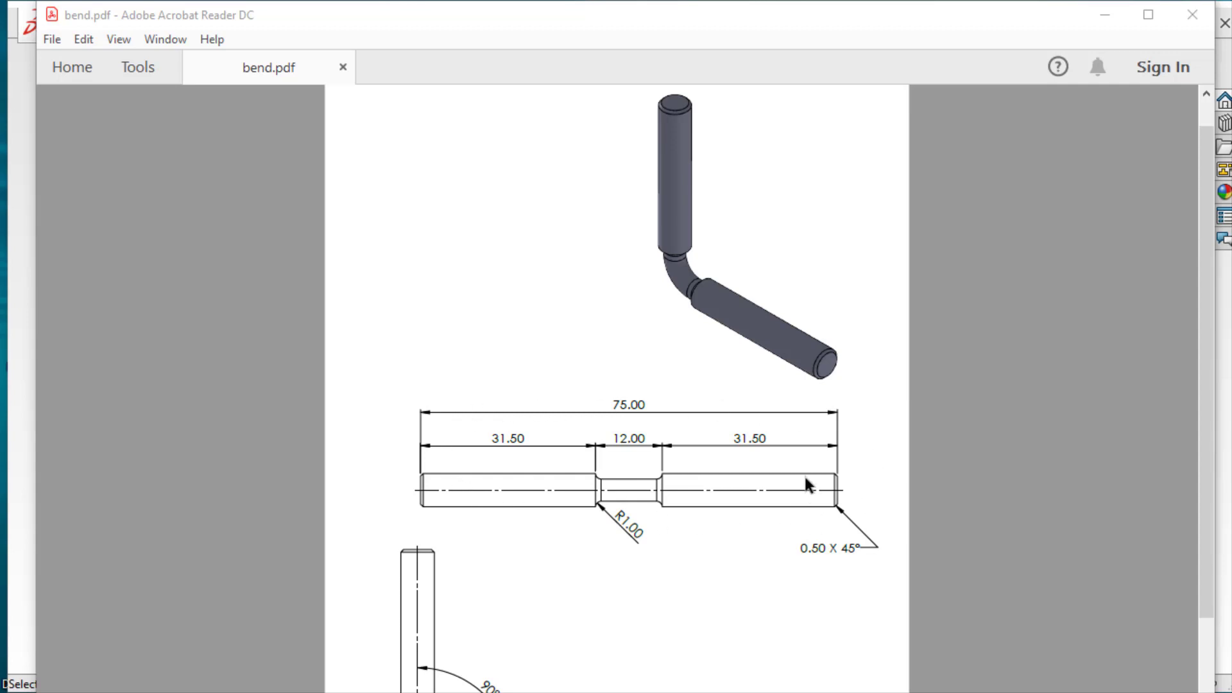
scroll(805, 479, "down", 2)
scroll(807, 473, "down", 1)
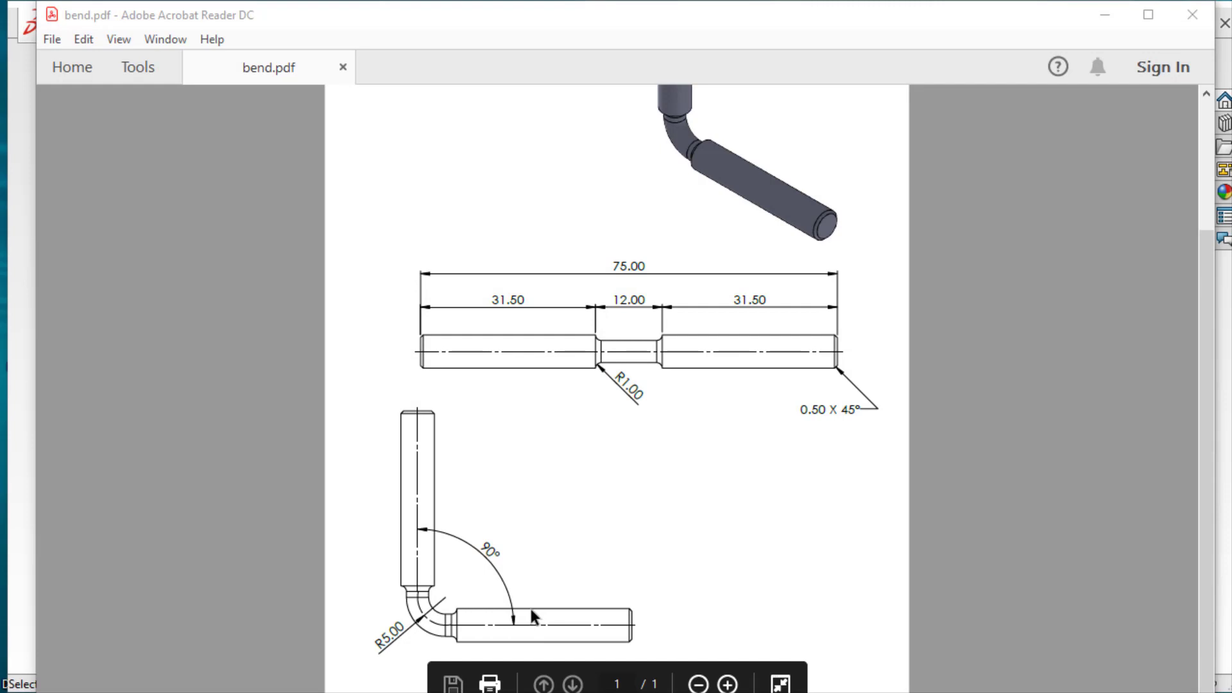
left_click(403, 626)
left_click_drag(380, 632, 412, 641)
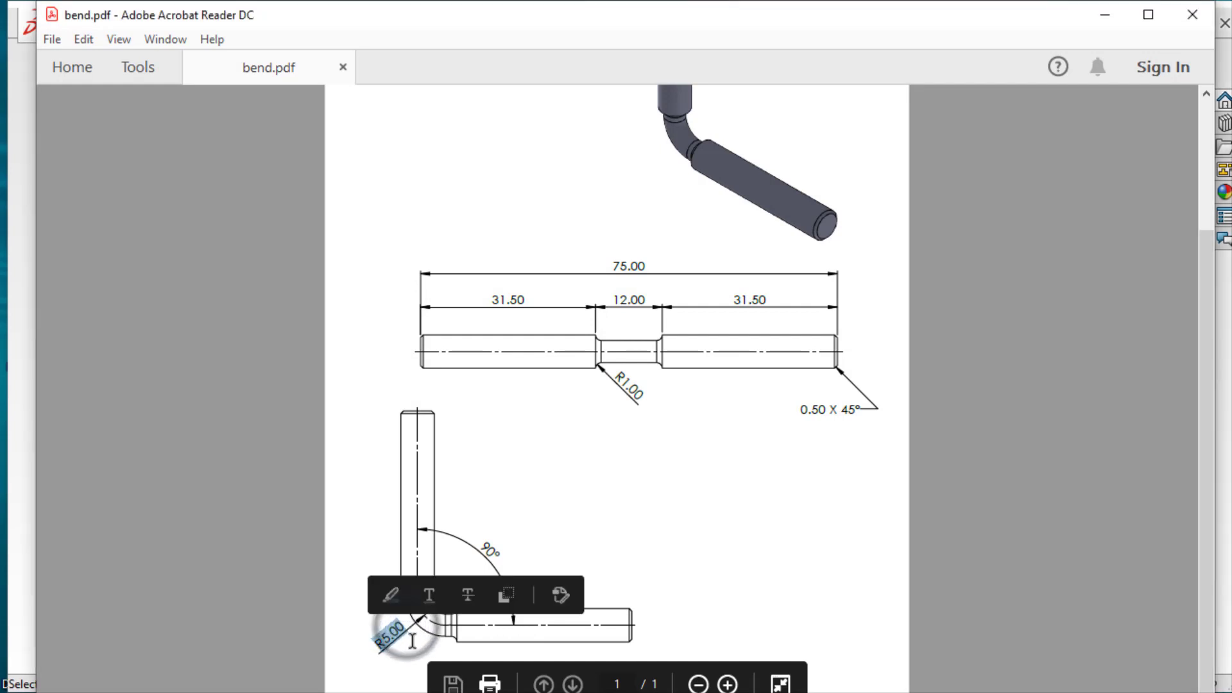
double_click(473, 543)
left_click(600, 581)
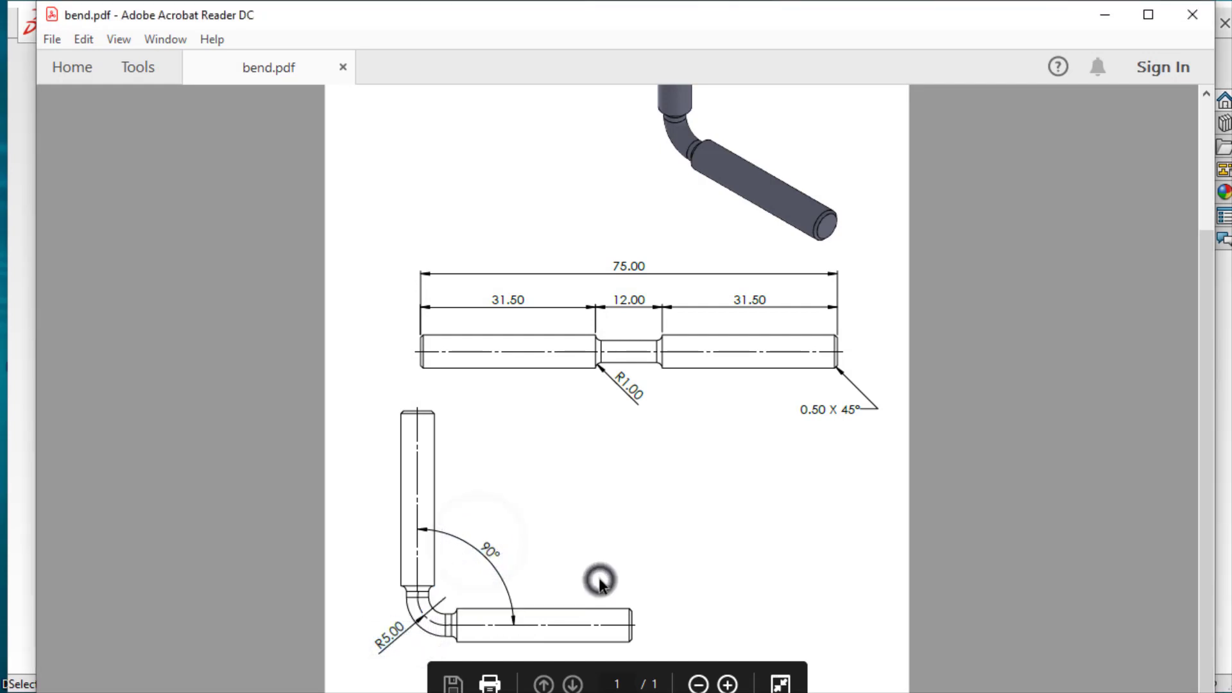
Minimize Acrobat, create a new part and start a sketch on the Front Plane.
left_click(1099, 18)
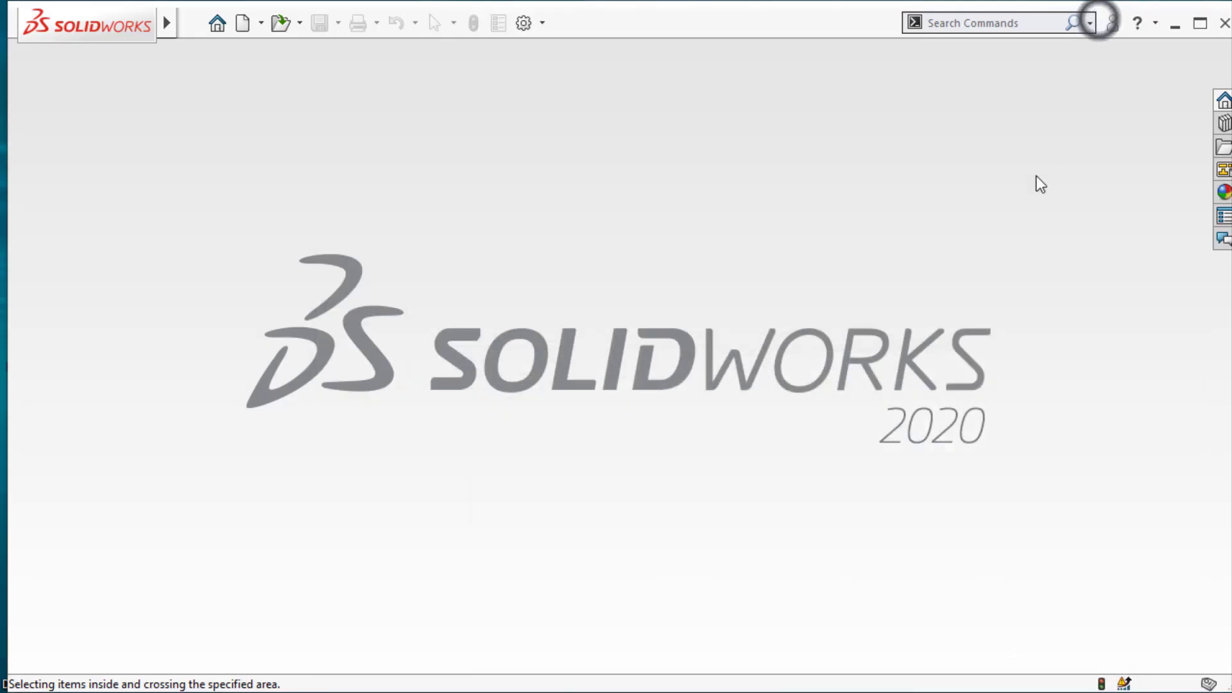
left_click(244, 22)
left_click(374, 293)
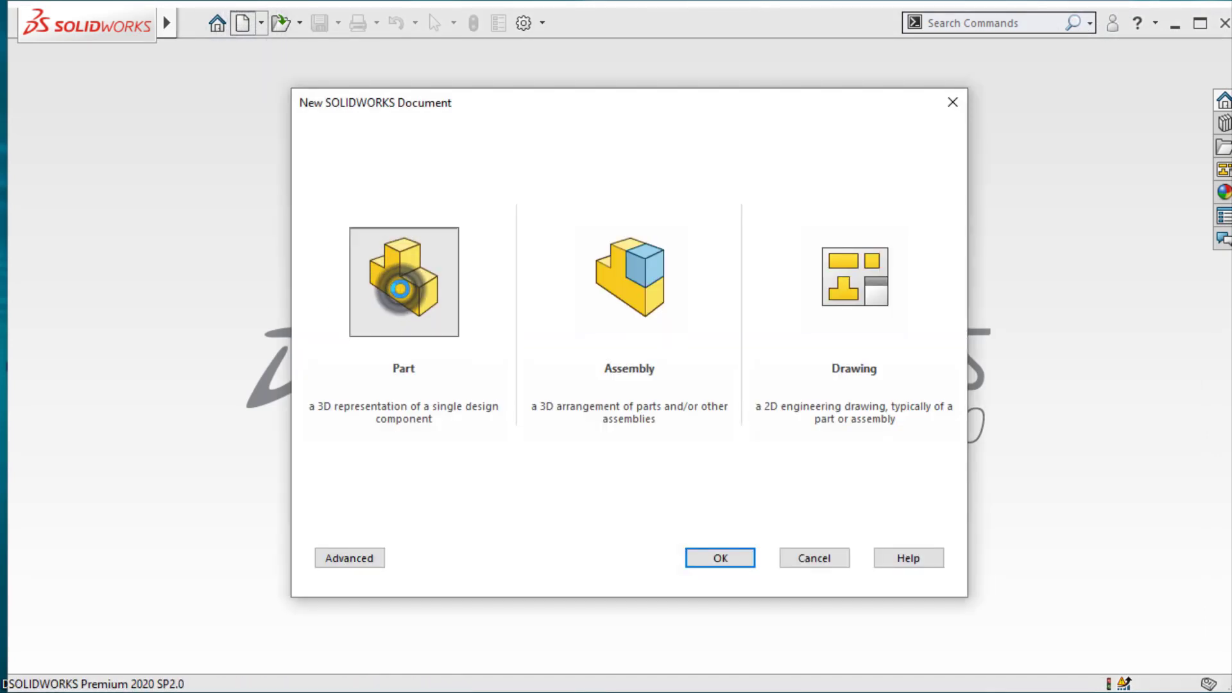
double_click(399, 289)
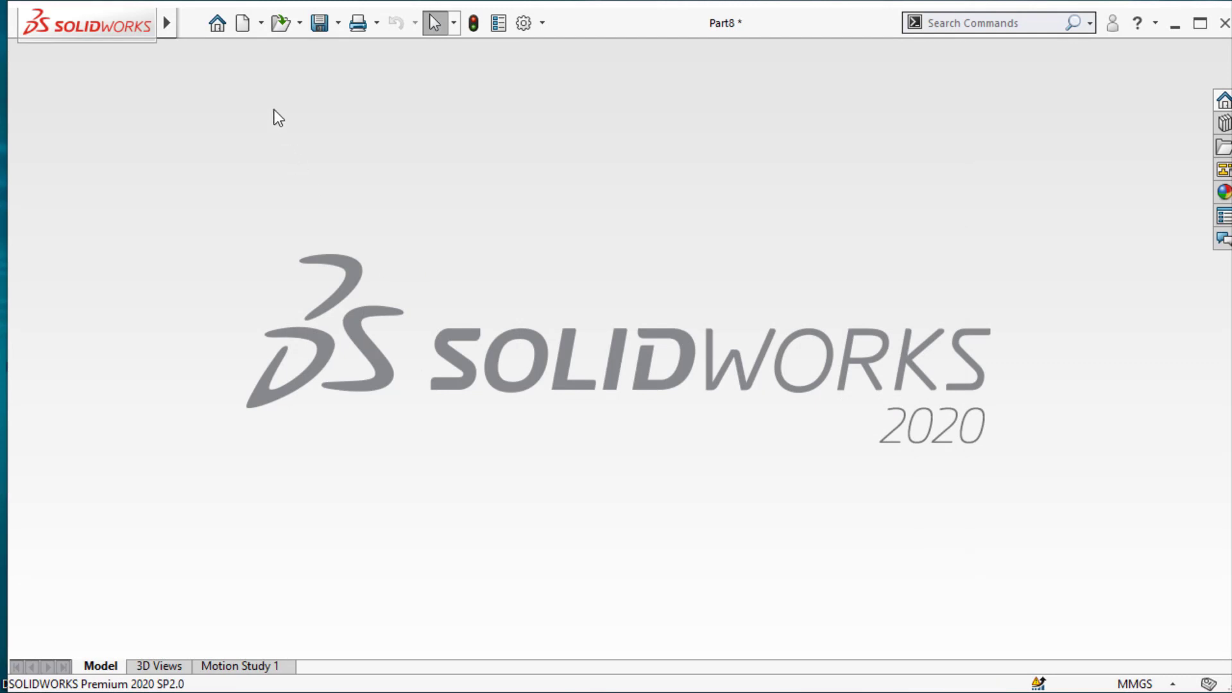
left_click(152, 55)
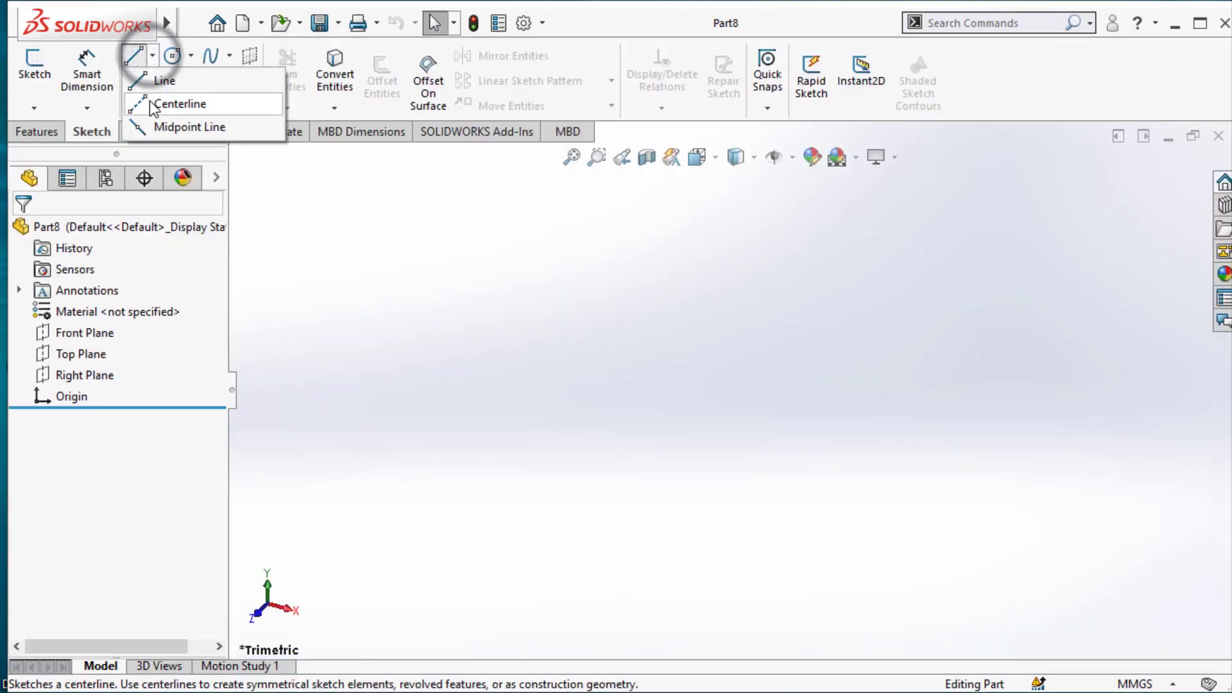
left_click(34, 69)
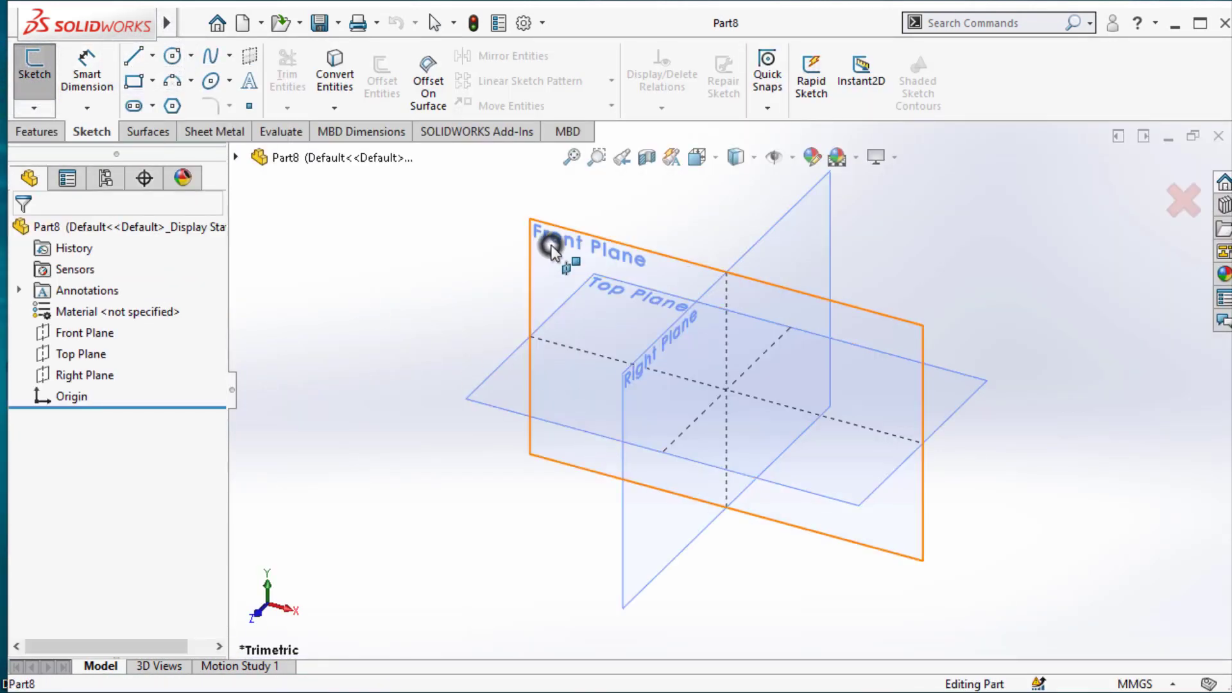
left_click(551, 246)
Draw a horizontal centerline through the origin.
left_click(153, 59)
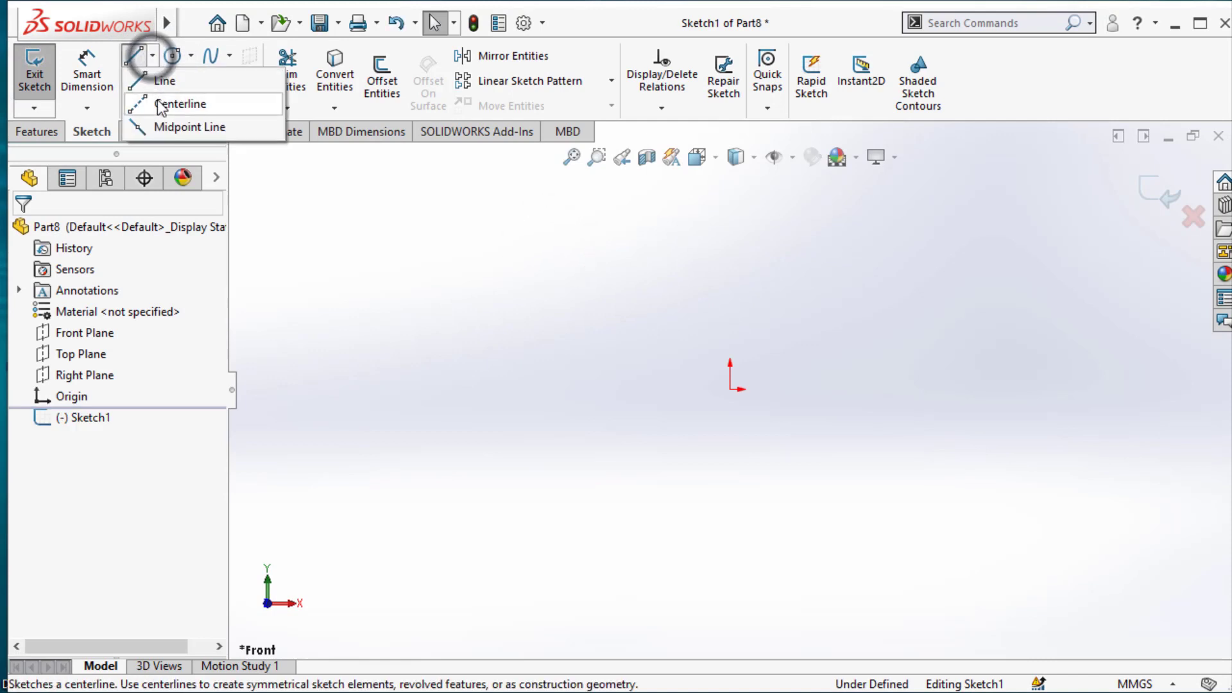
left_click(177, 100)
left_click(323, 389)
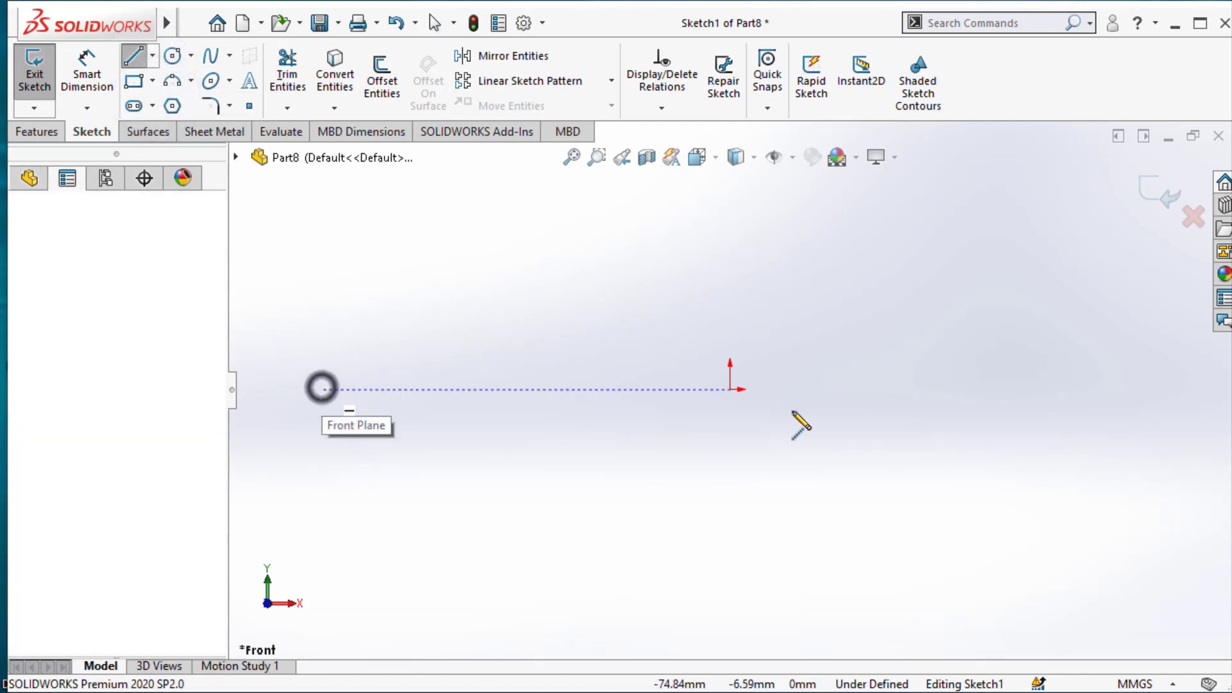
left_click(1050, 388)
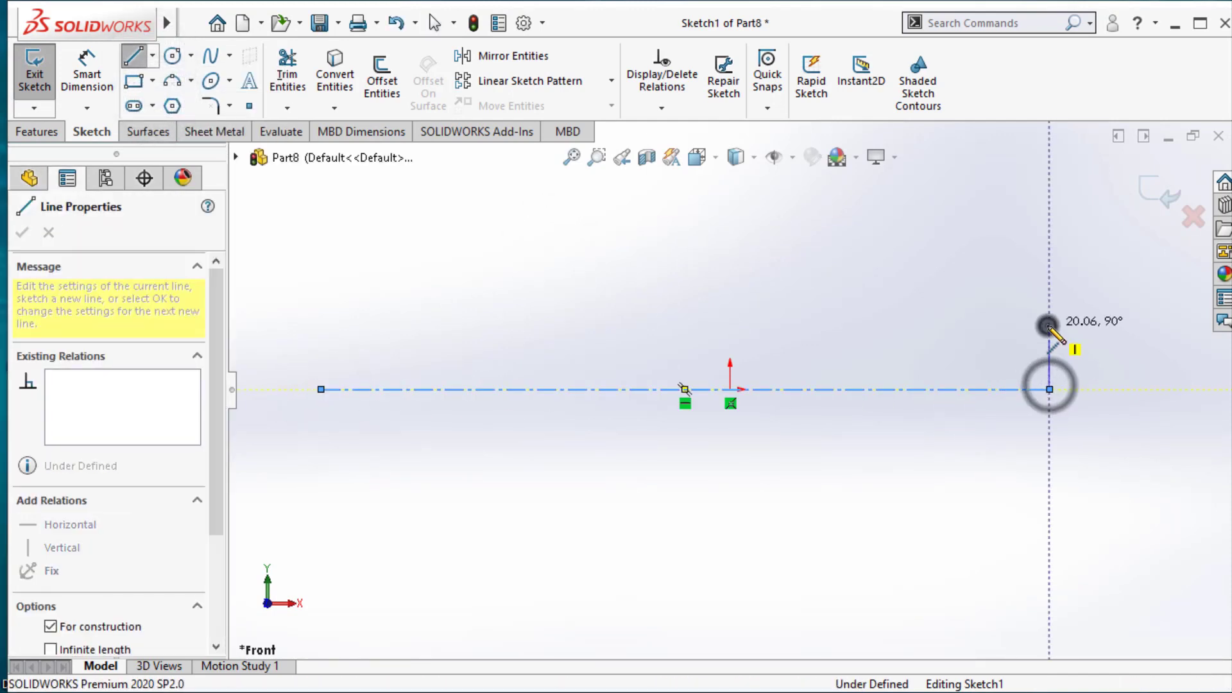
key("Escape")
right_click(1048, 326)
left_click(1069, 338)
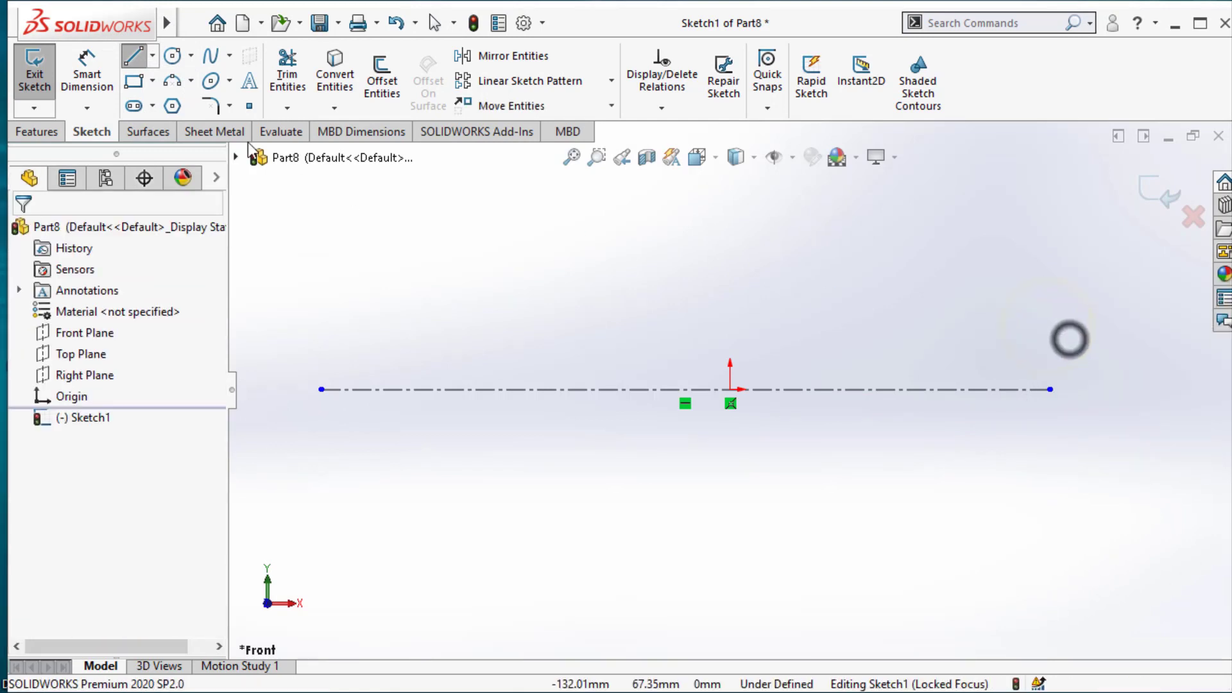
Draw the rod's closed stepped half-profile with a narrowed neck above the centerline.
left_click(133, 56)
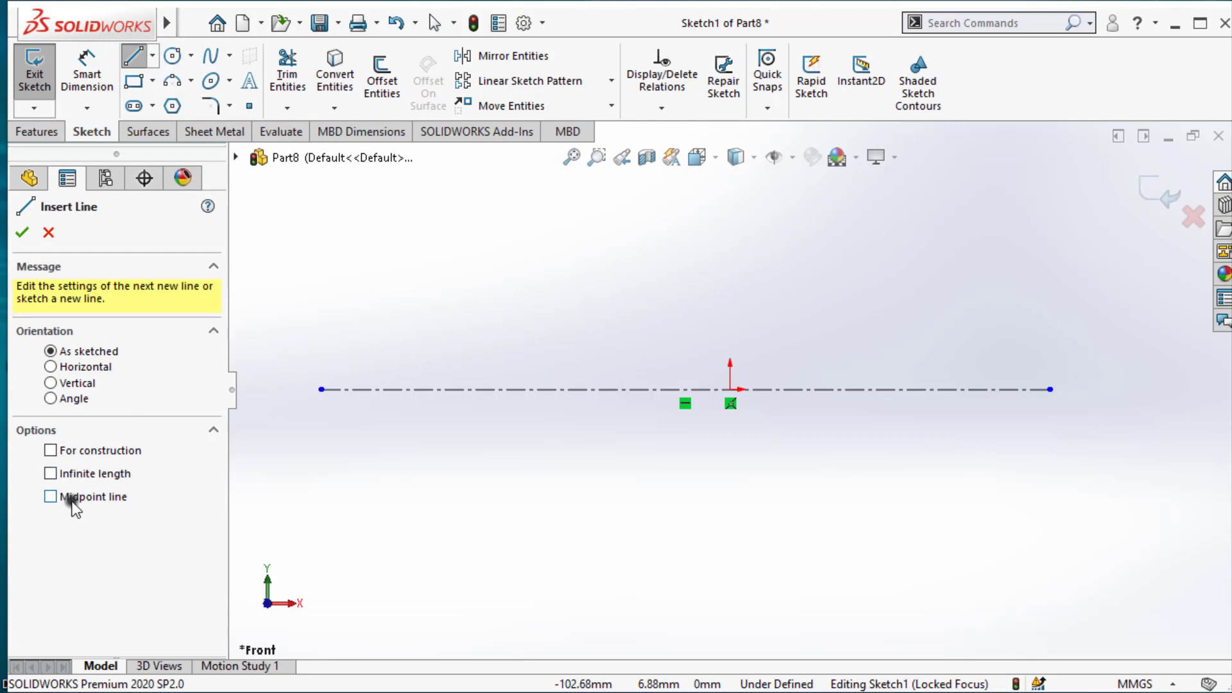
left_click(731, 389)
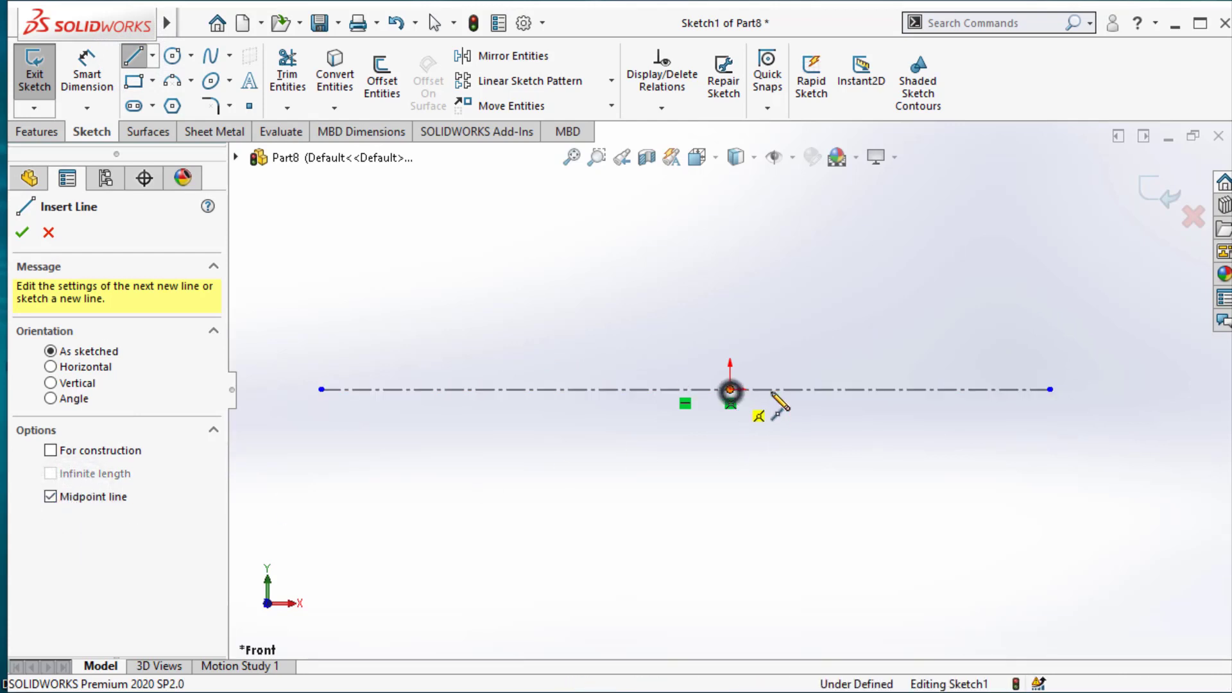
left_click(969, 390)
left_click(968, 341)
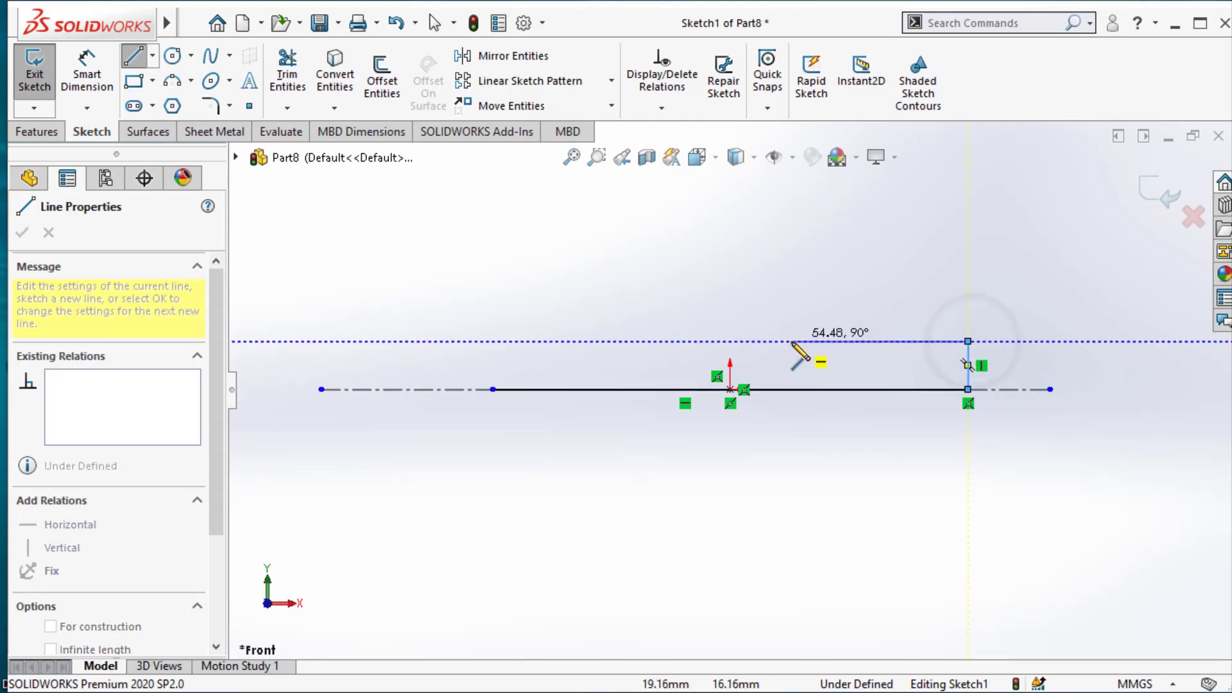
left_click(791, 341)
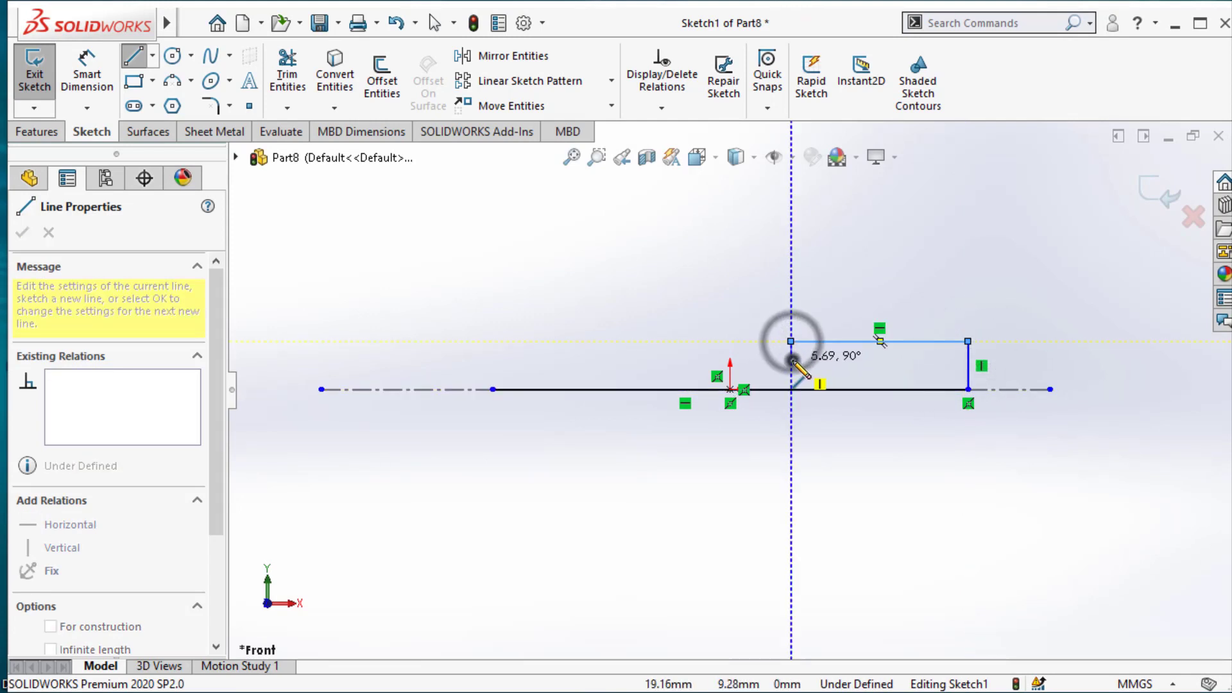
left_click(685, 341)
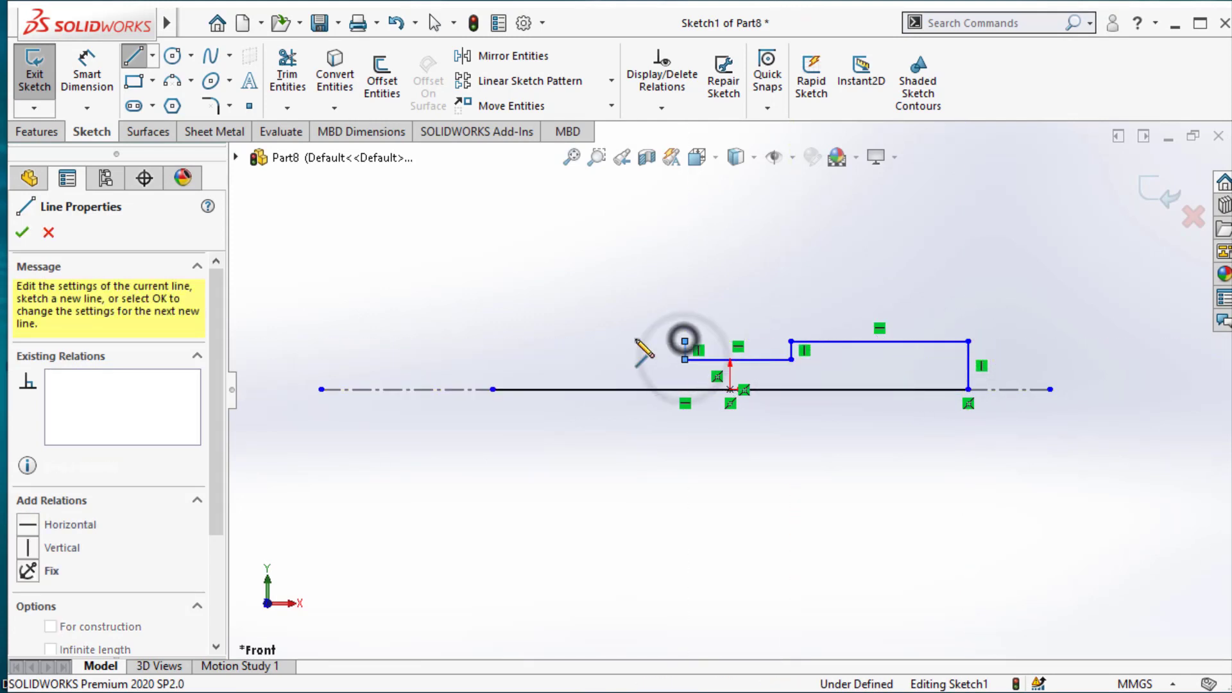
left_click(493, 341)
left_click(492, 389)
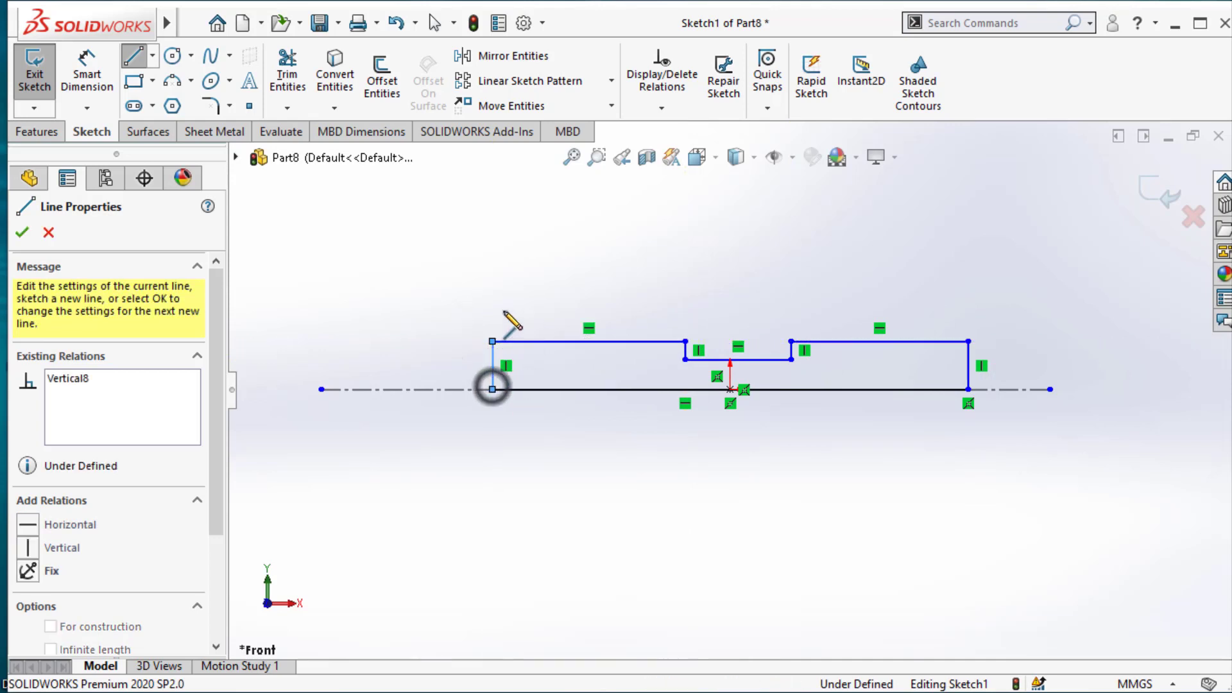
right_click(504, 310)
Make the two upper edges equal and dimension the left upper edge 31.50 mm.
left_click(544, 326)
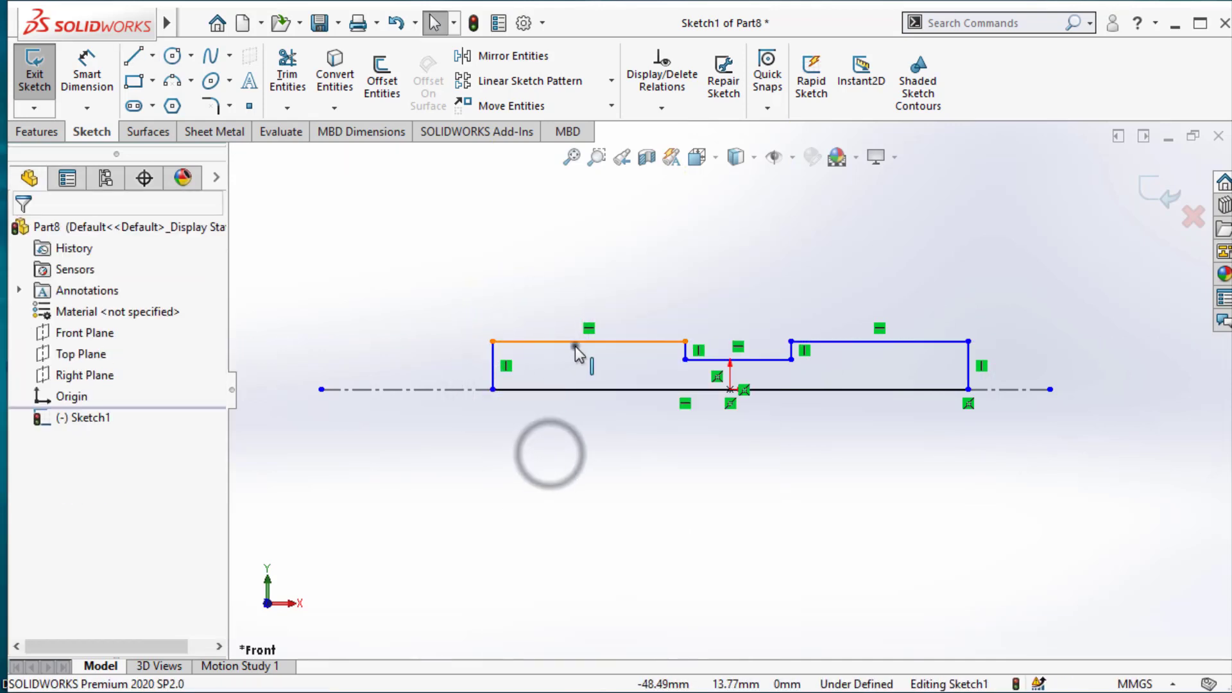
left_click(839, 349, "ctrl")
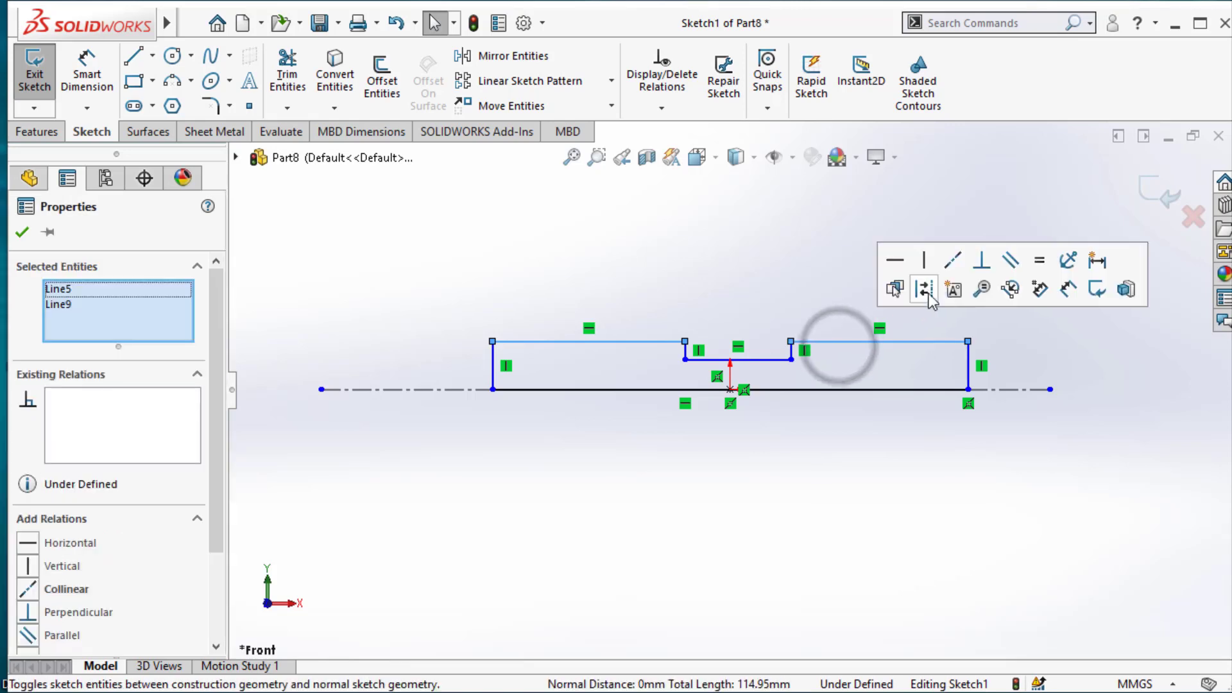
left_click(1039, 260)
left_click(874, 242)
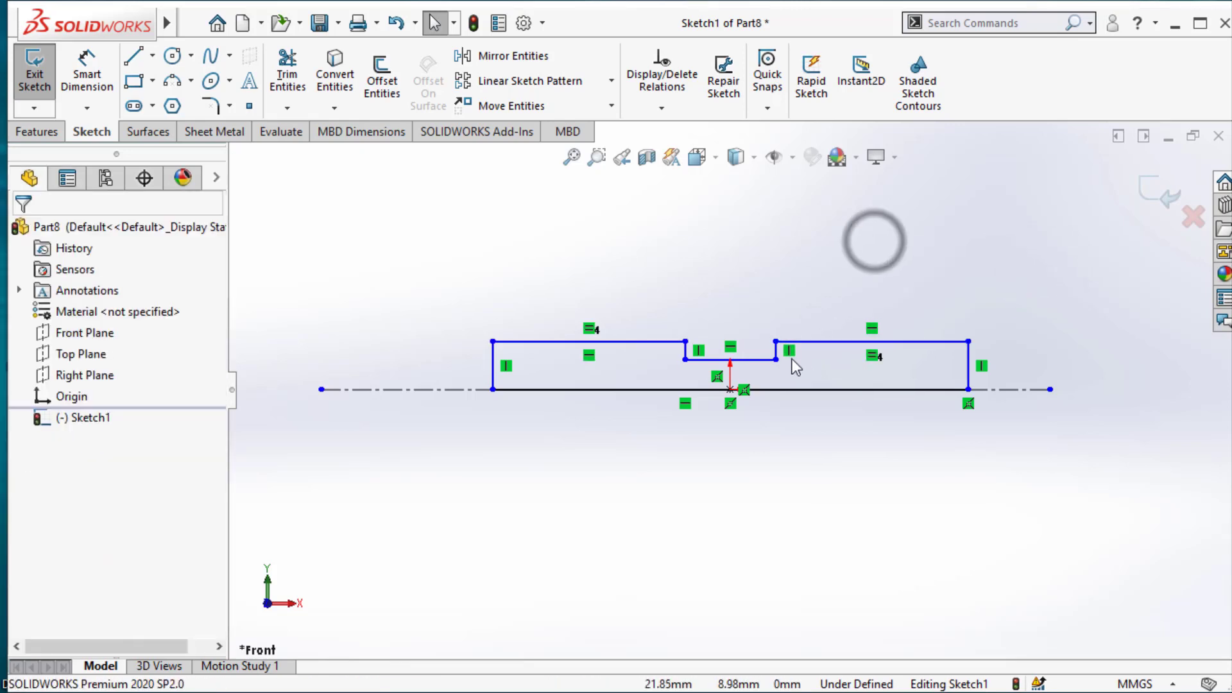
key("d")
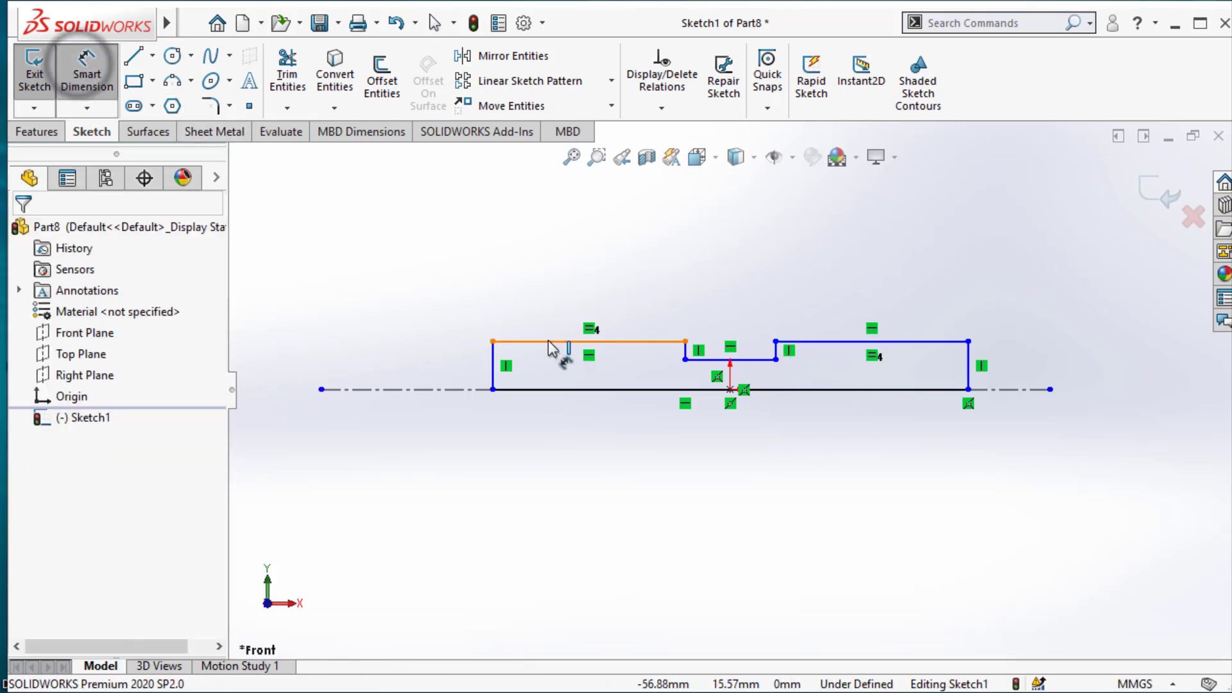
left_click(549, 342)
left_click(543, 285)
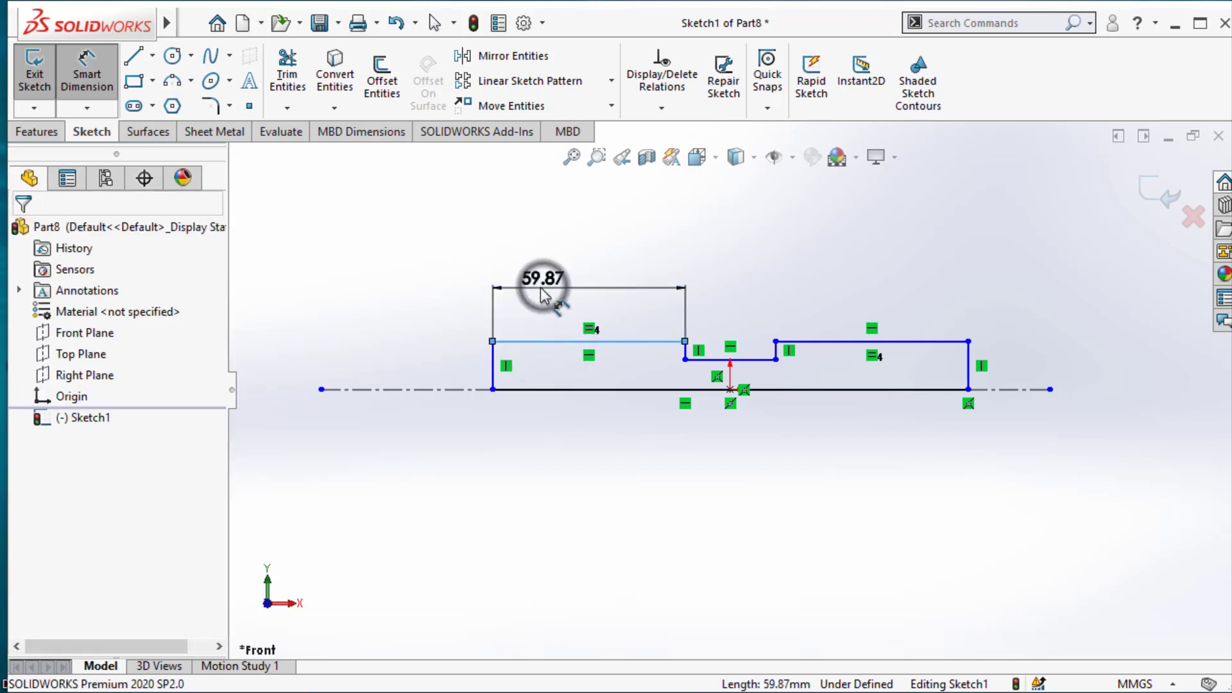
type("31.")
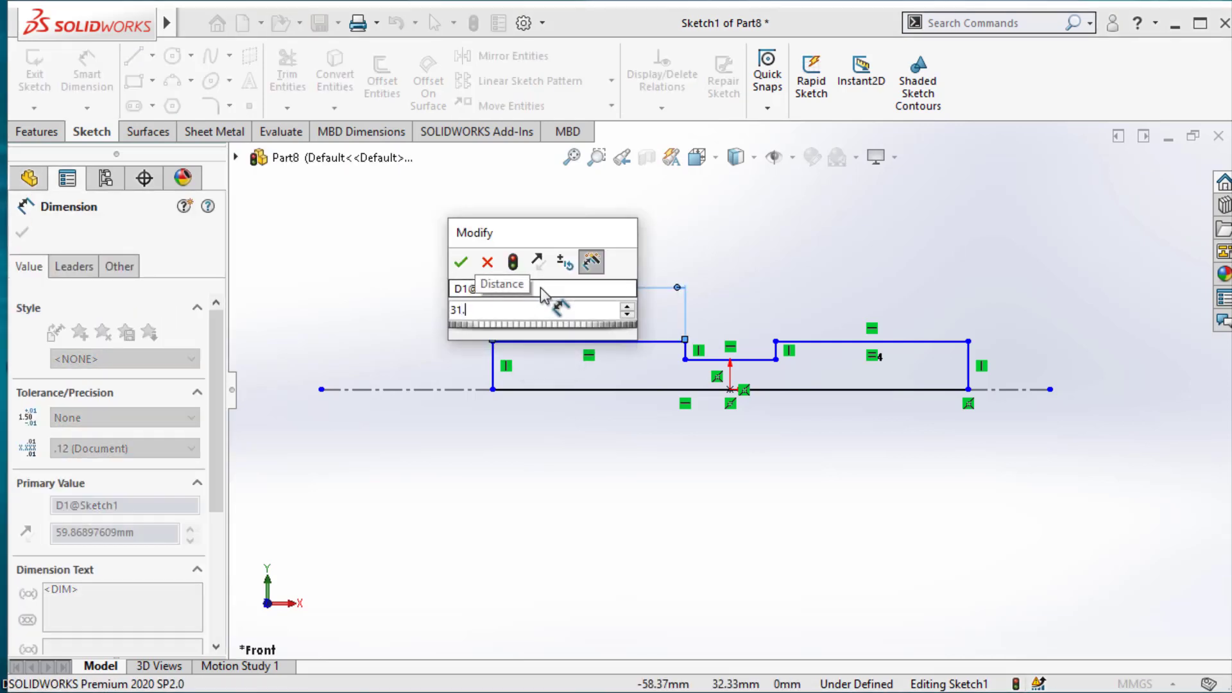
type("5")
key("Return")
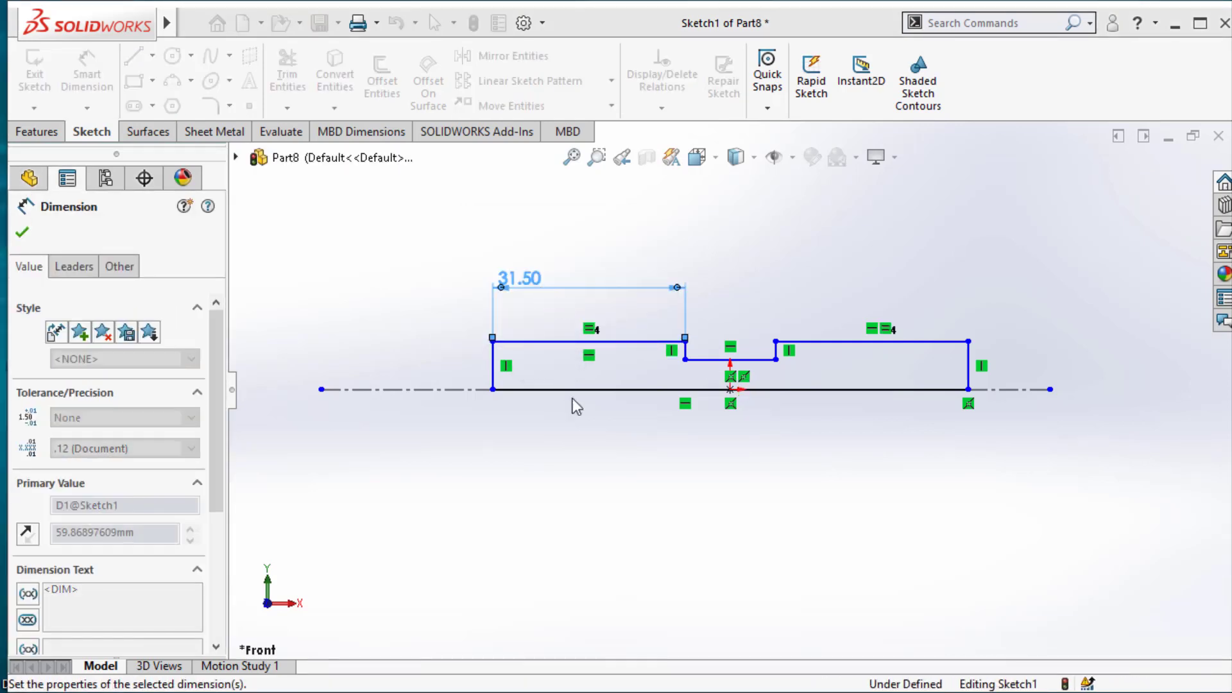
Dimension the overall length to 75 mm and add a driven 12.00 neck width.
left_click(493, 359)
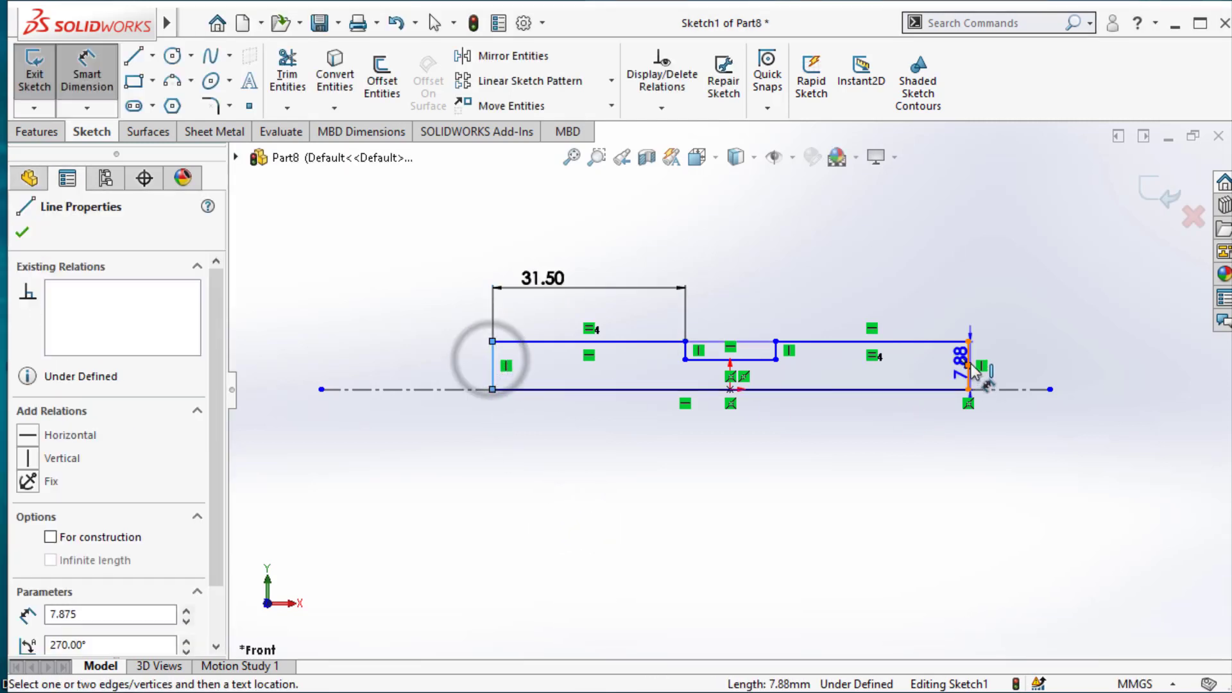
left_click(970, 367)
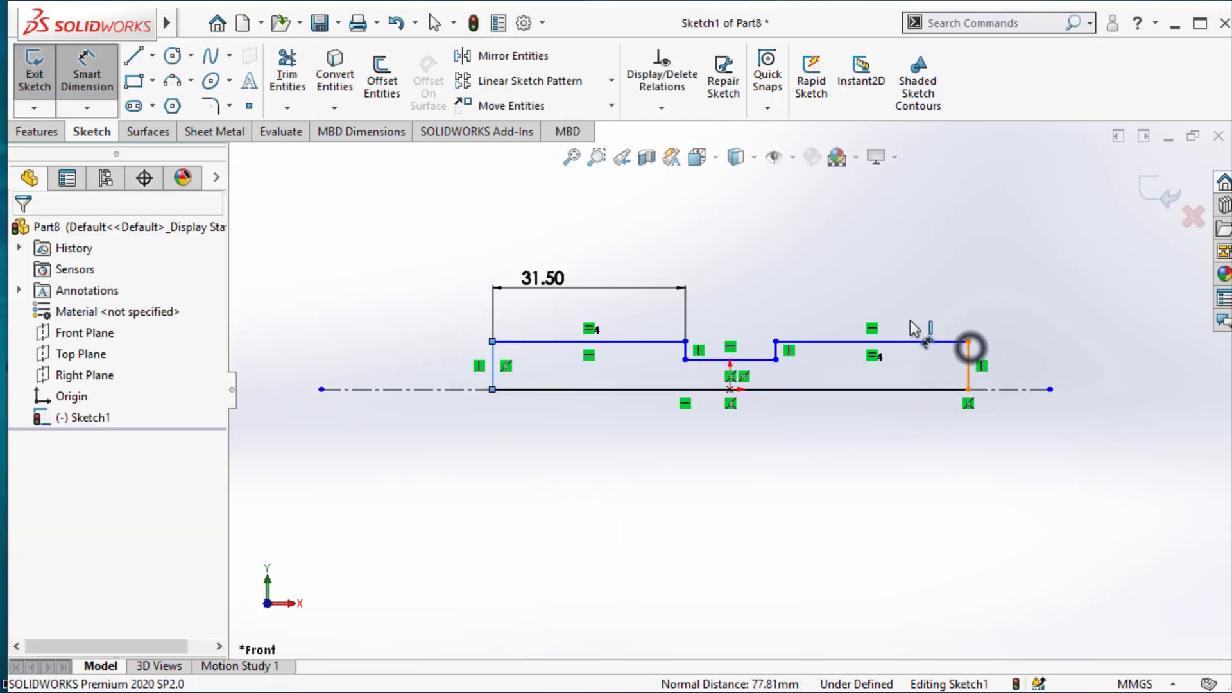
left_click(848, 249)
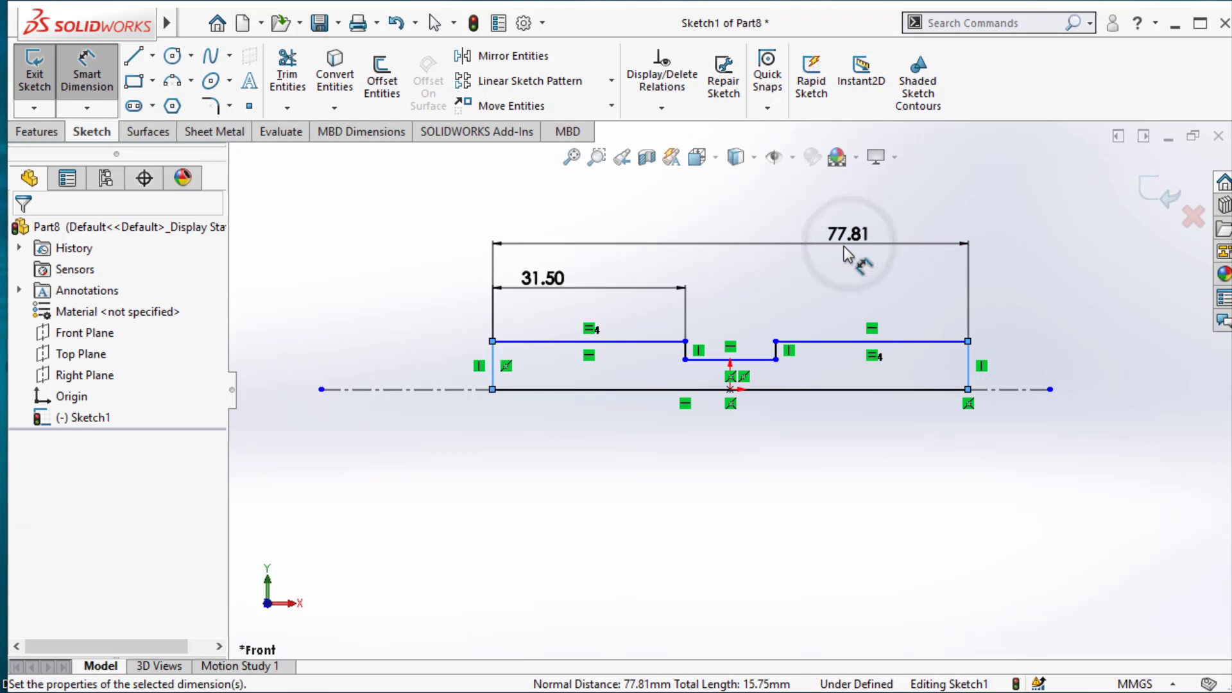
type("75")
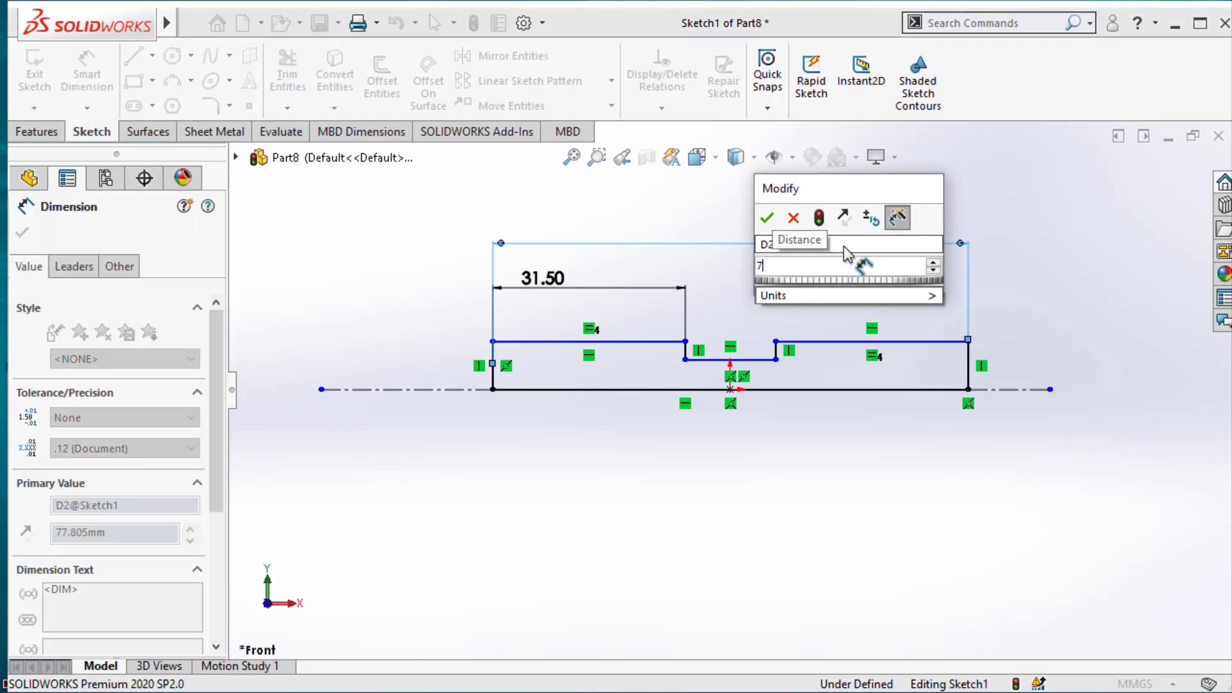
key("Return")
left_click(834, 279)
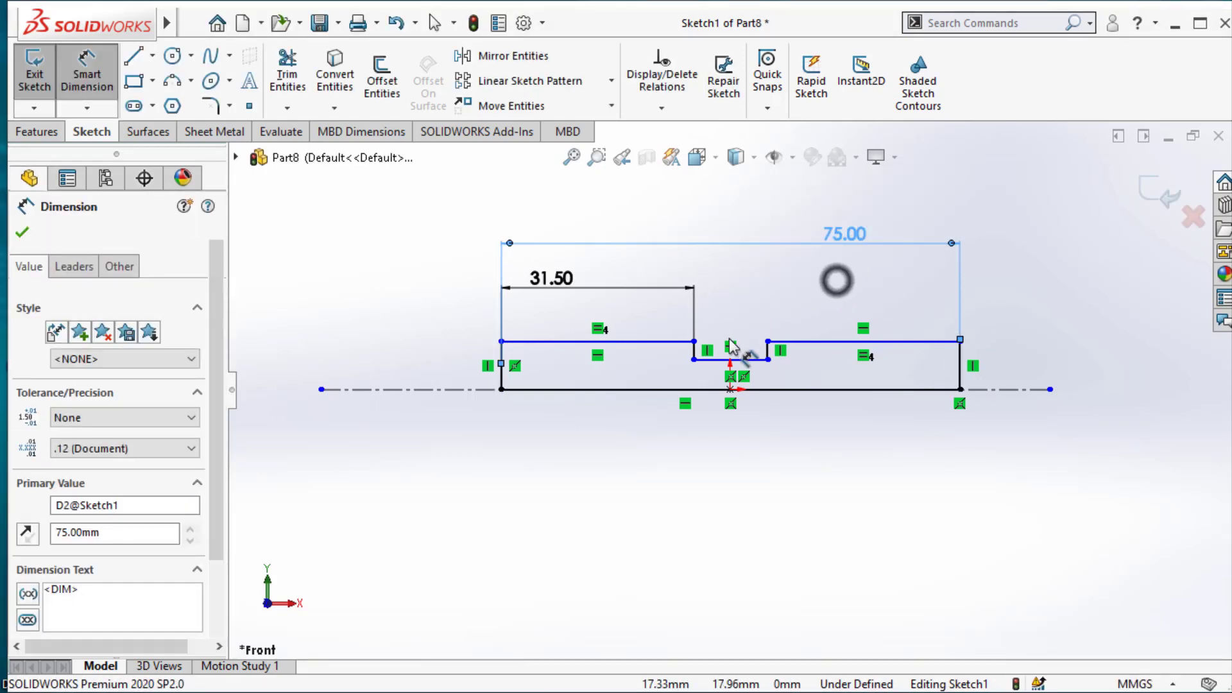
left_click(745, 359)
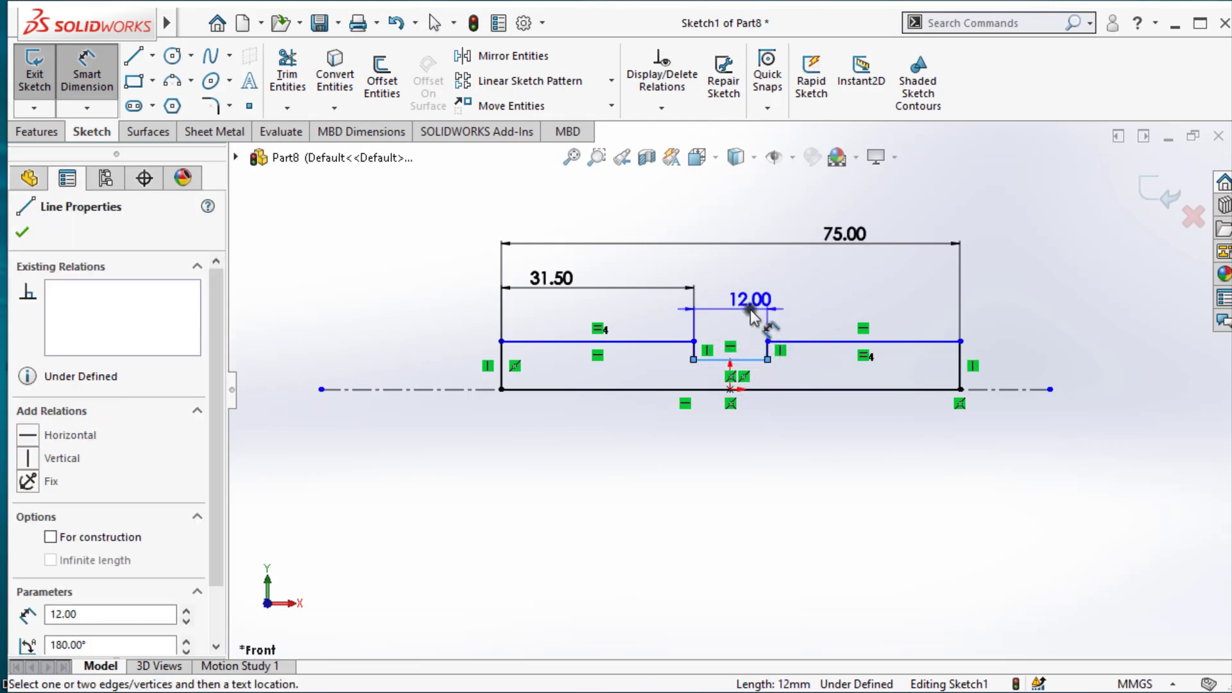
left_click(749, 310)
left_click(788, 352)
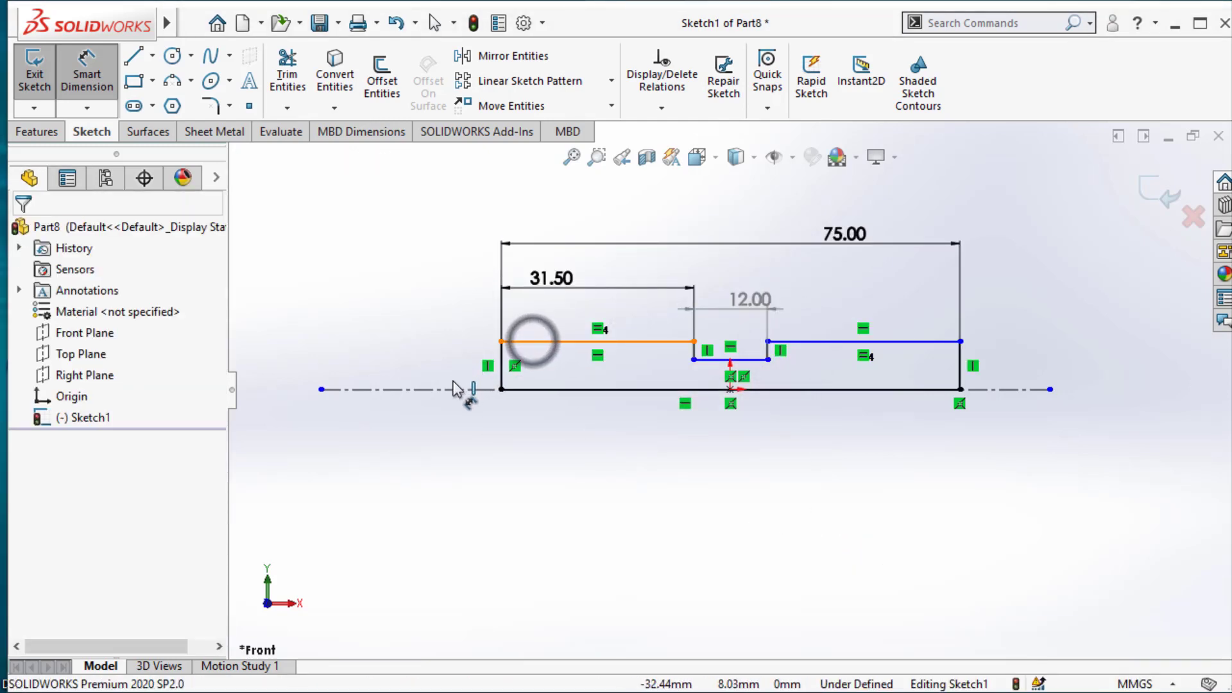
Add the 6 mm end diameter and lift the neck line off the centerline.
left_click(533, 343)
left_click(472, 390)
type("6")
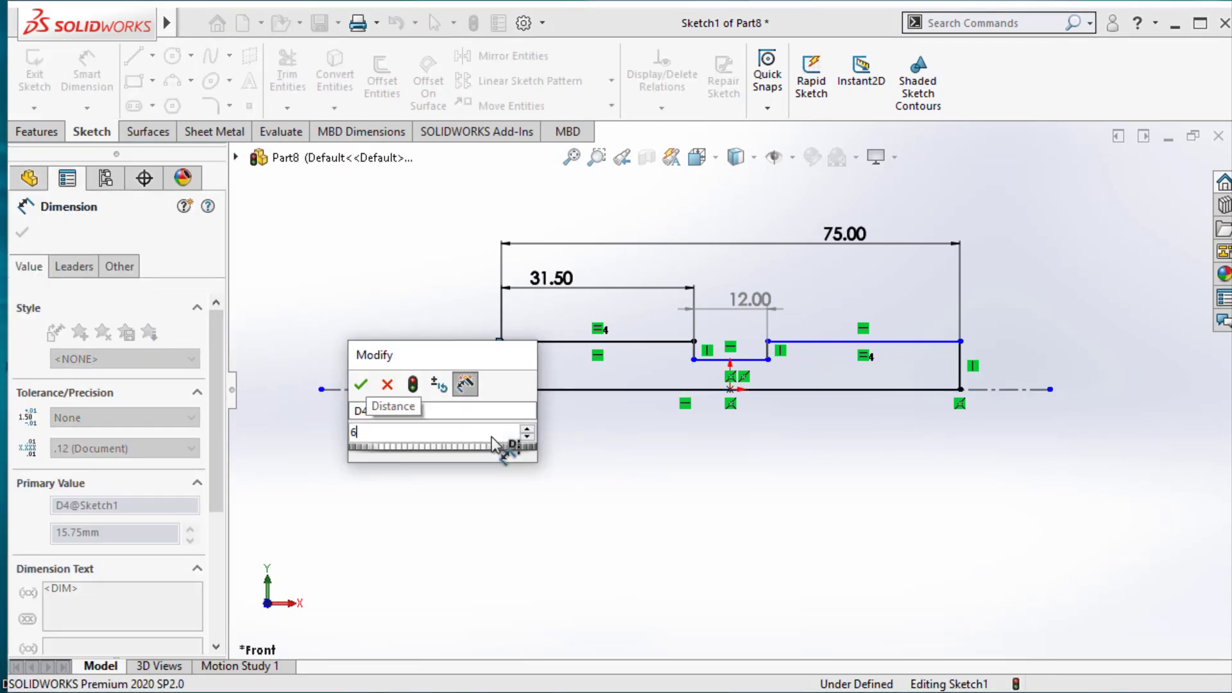
key("Return")
scroll(755, 410, "down", 3)
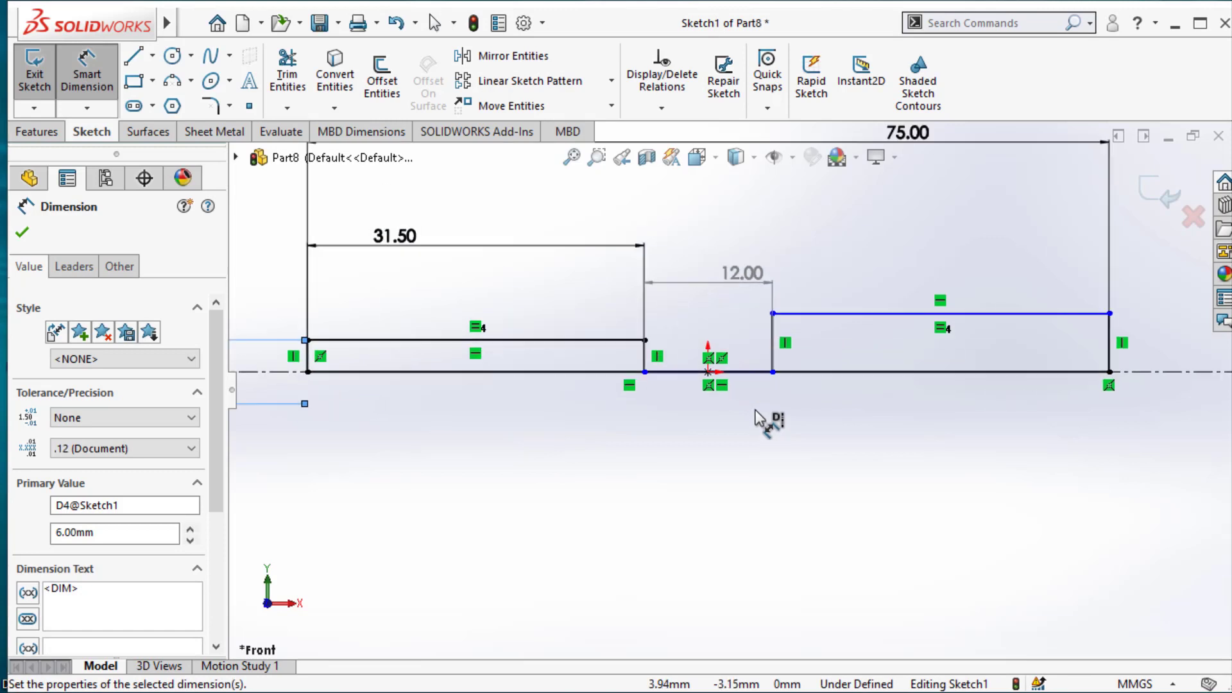
left_click(772, 372)
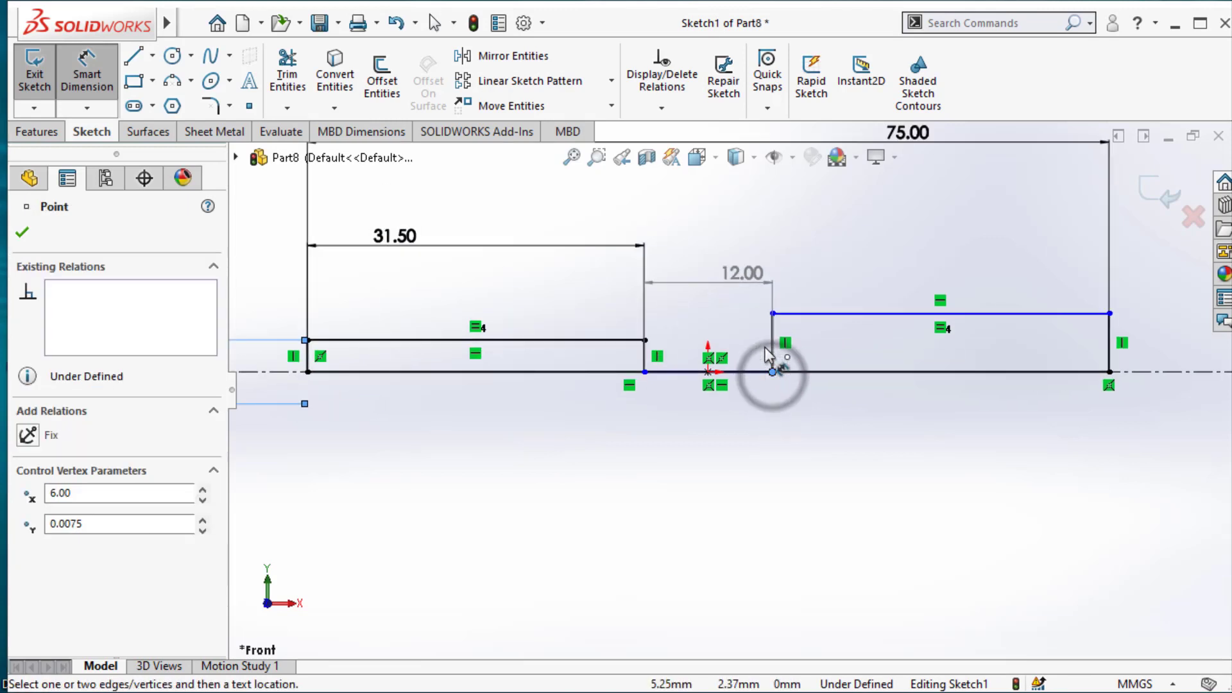
key("Escape")
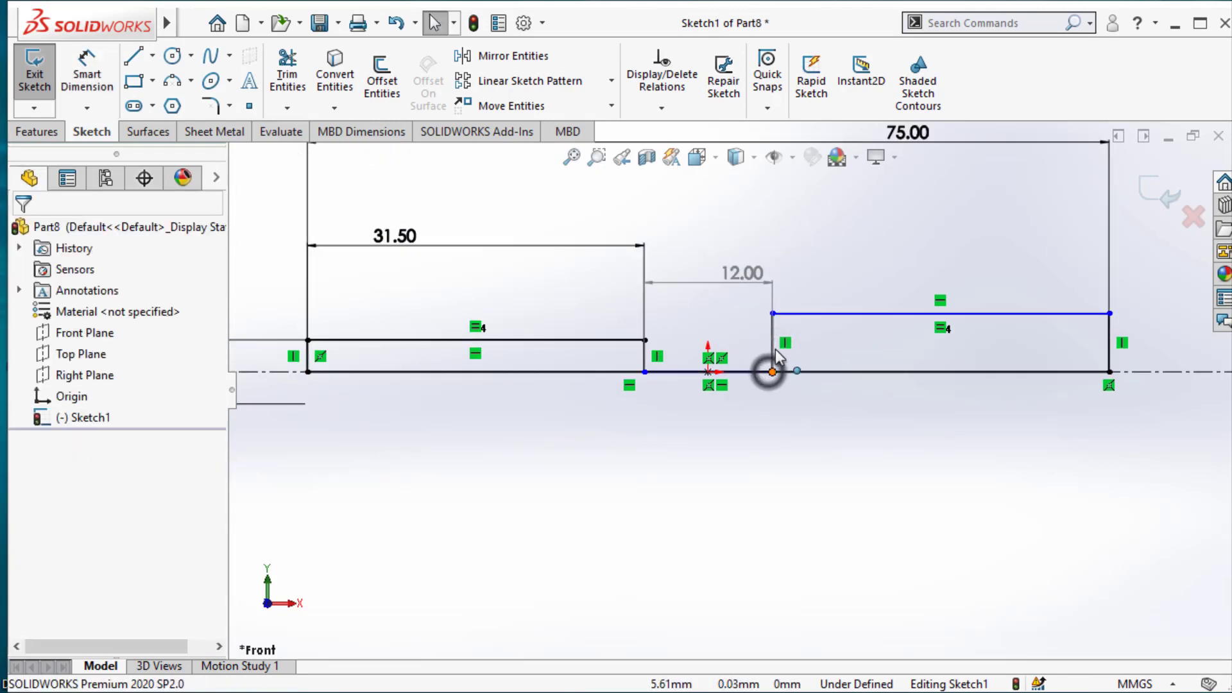
left_click_drag(772, 372, 772, 355)
scroll(684, 404, "down", 3)
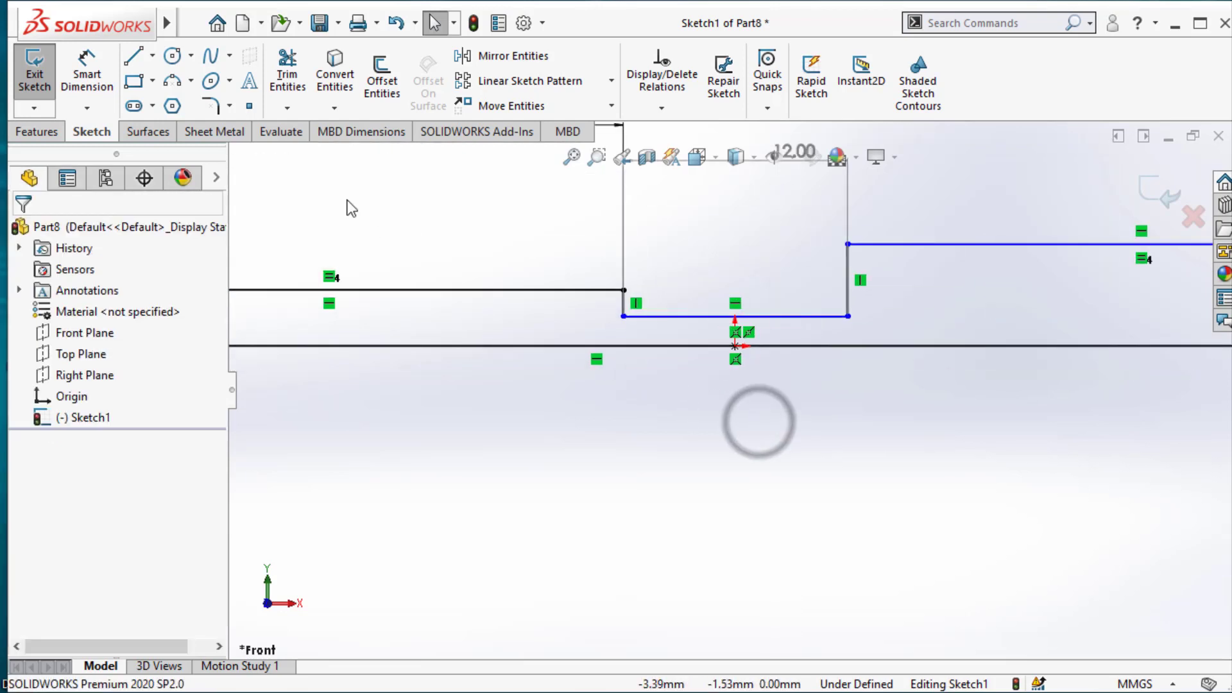
Dimension the neck step height to 1 mm.
left_click(86, 74)
left_click(595, 291)
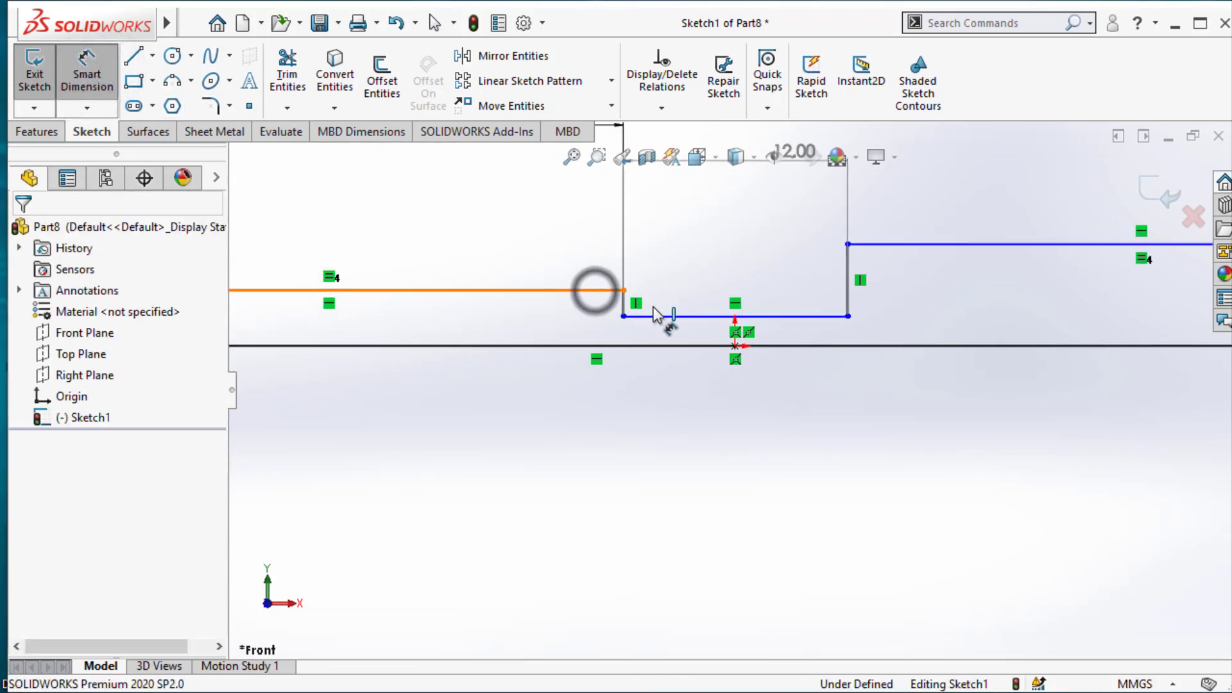
left_click(668, 267)
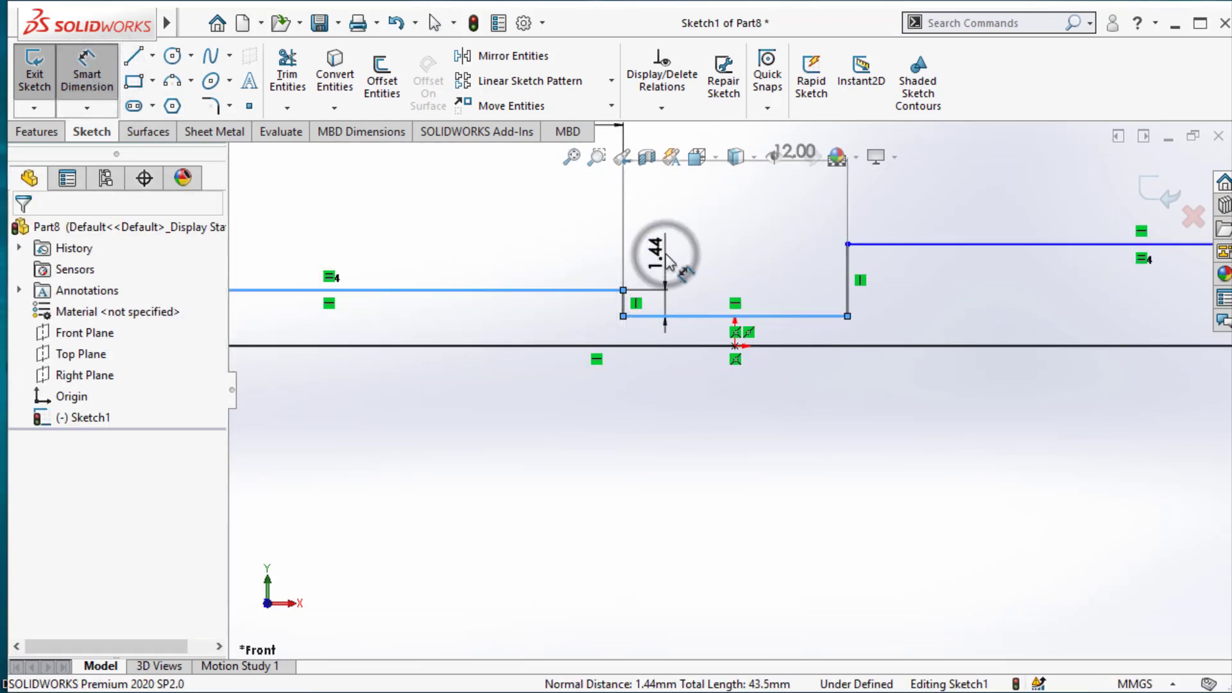
type("1")
key("Return")
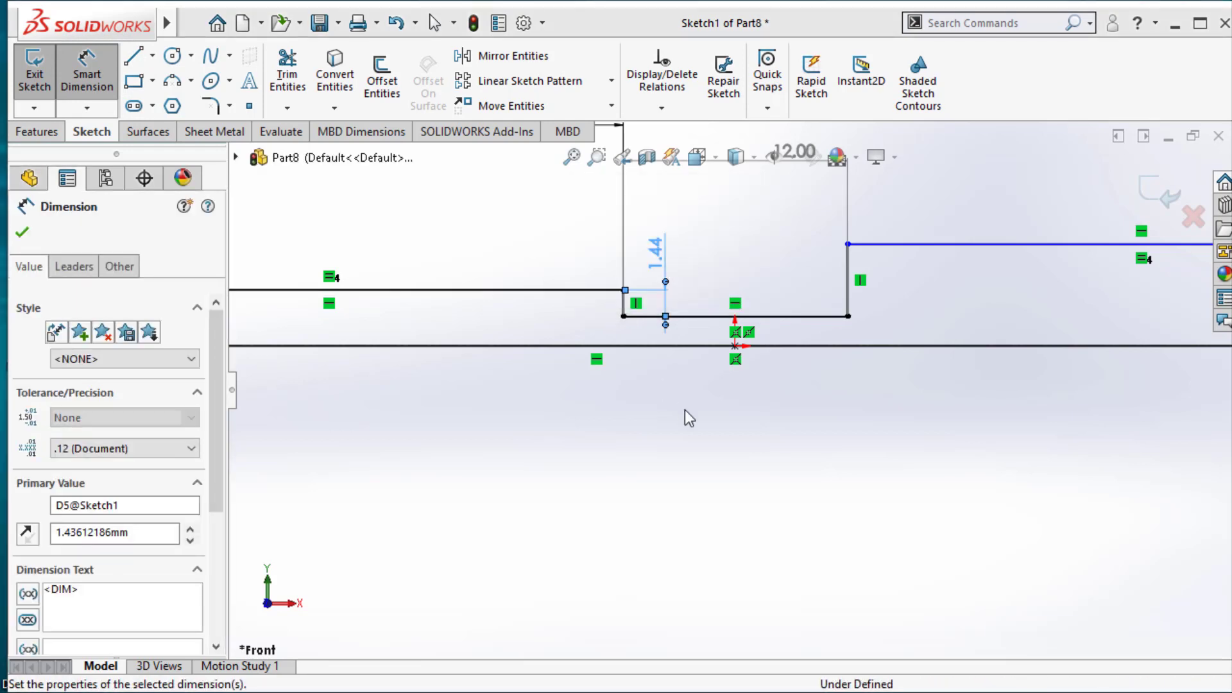
key("Escape")
scroll(699, 441, "up", 2)
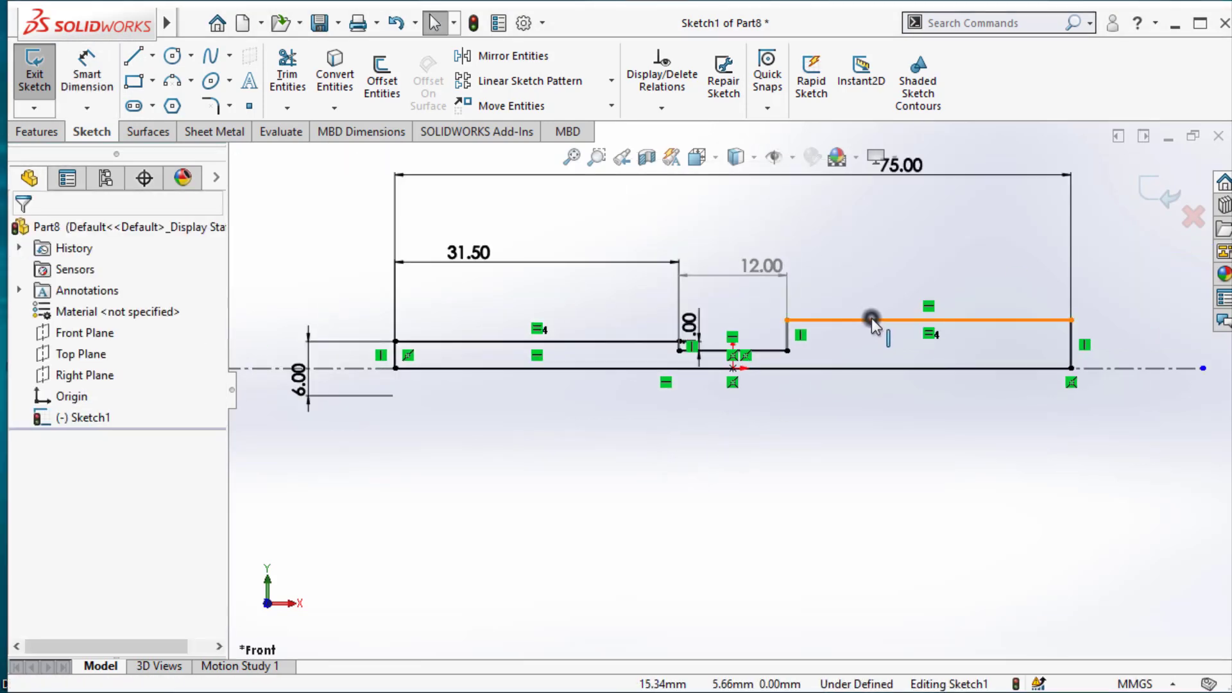
Make the two upper shoulder lines collinear to fully define the sketch.
left_click(872, 319)
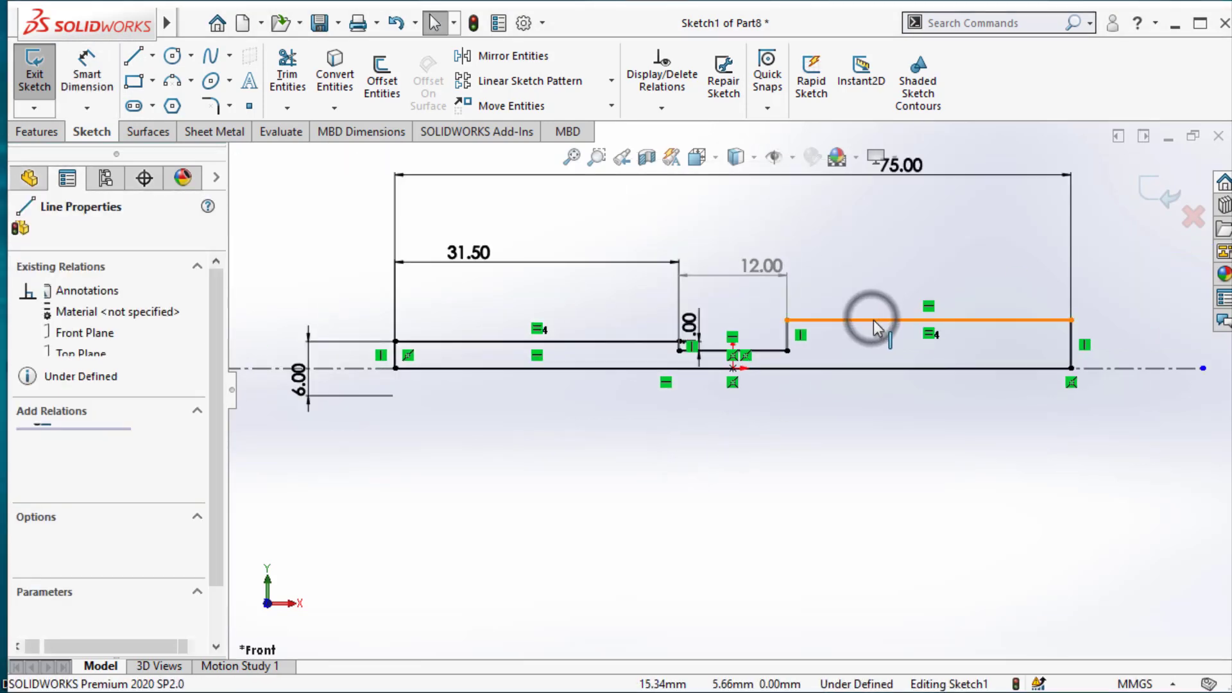
left_click(620, 342, "ctrl")
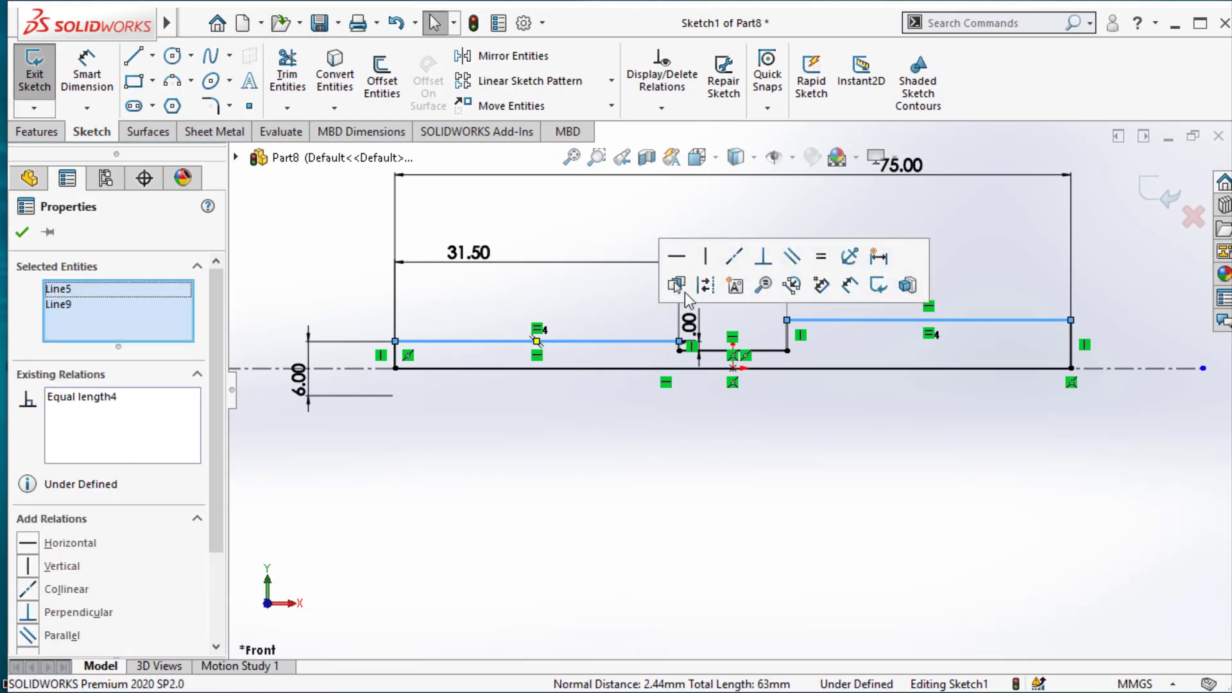
left_click(734, 257)
left_click(819, 483)
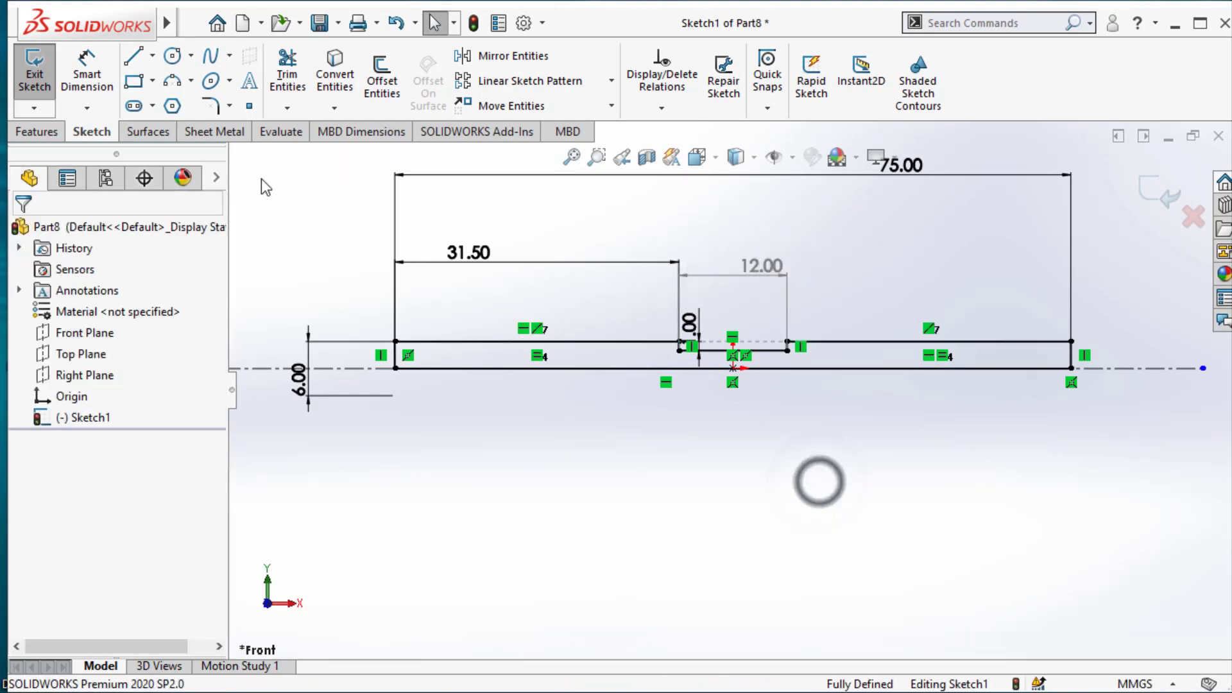
Revolve the profile 360° about the centerline into a solid rod.
left_click(36, 132)
left_click(102, 75)
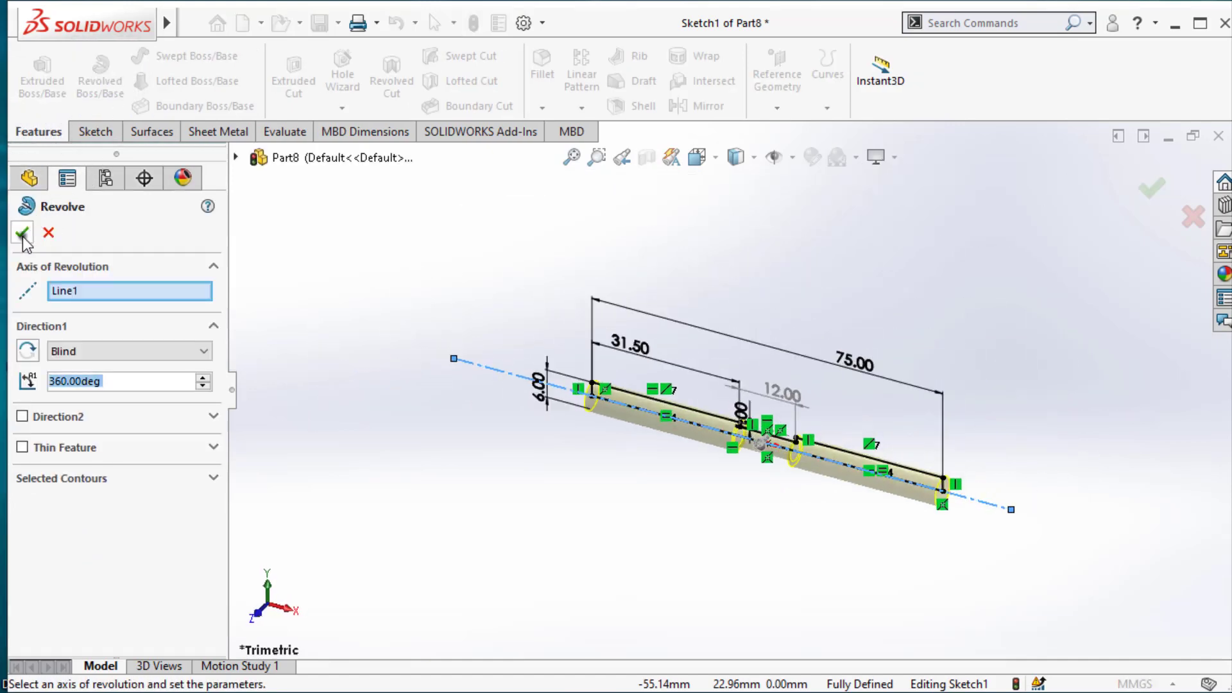
left_click(22, 233)
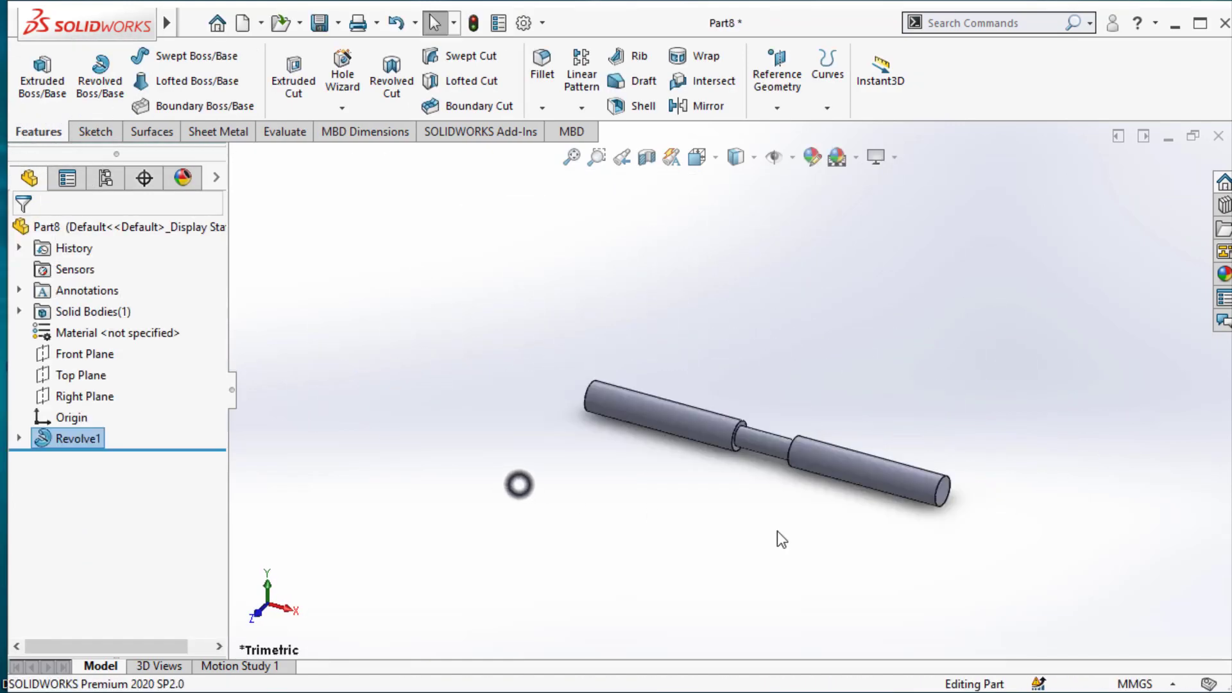
scroll(954, 514, "down", 3)
scroll(931, 512, "up", 1)
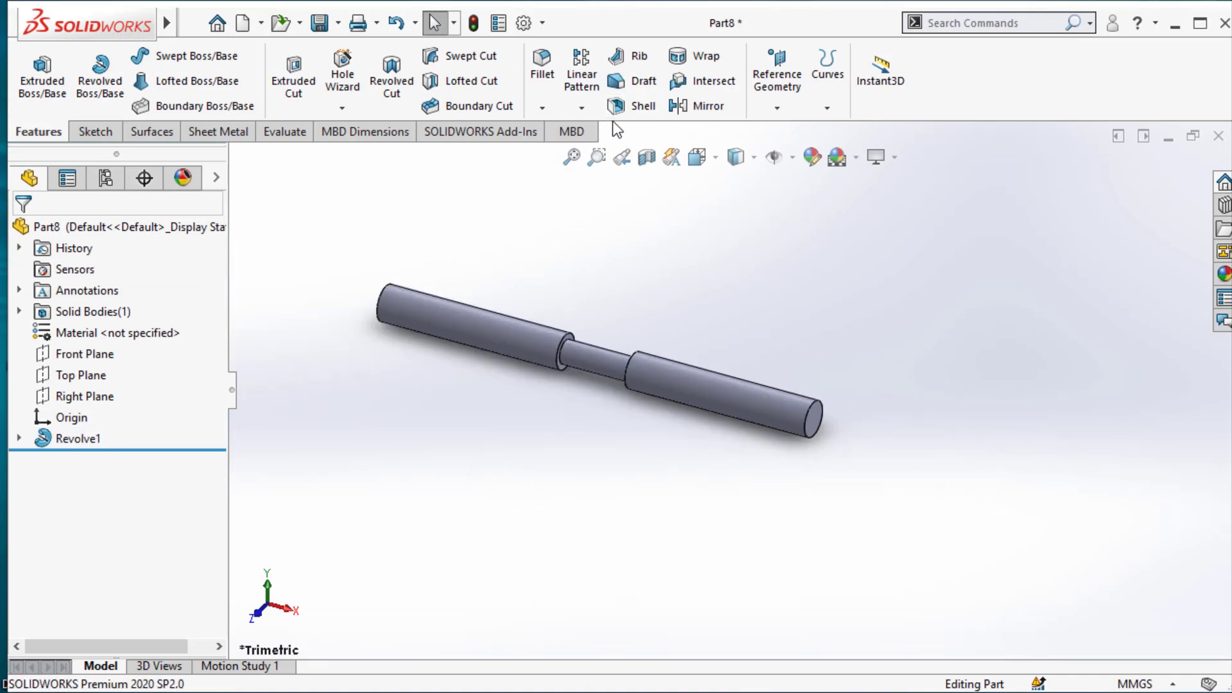
Chamfer the rod's near and far end edges at 0.50 mm × 45°.
left_click(543, 108)
left_click(550, 151)
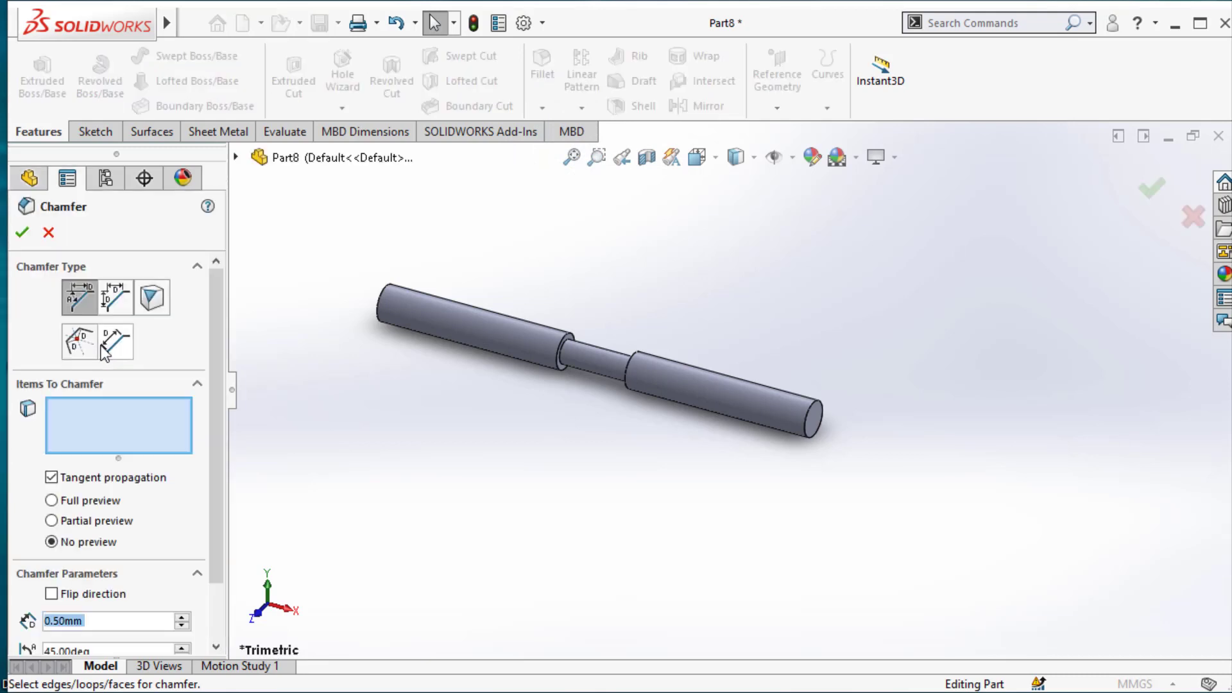
left_click_drag(219, 484, 218, 541)
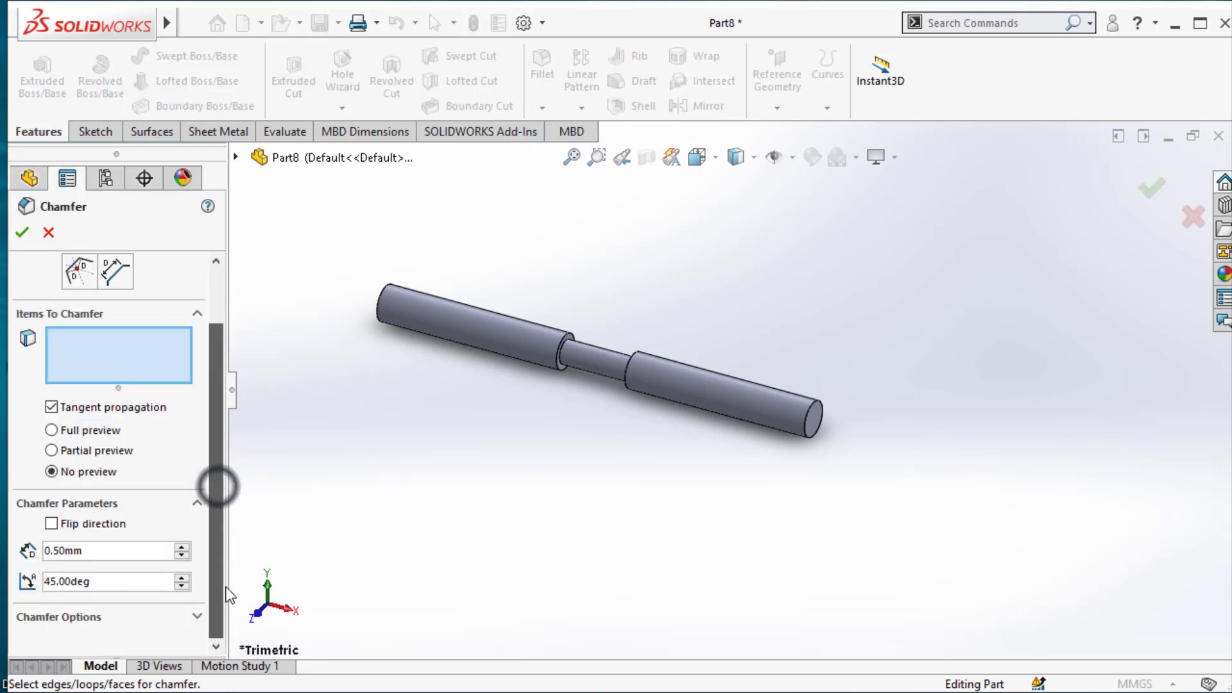
left_click(802, 439)
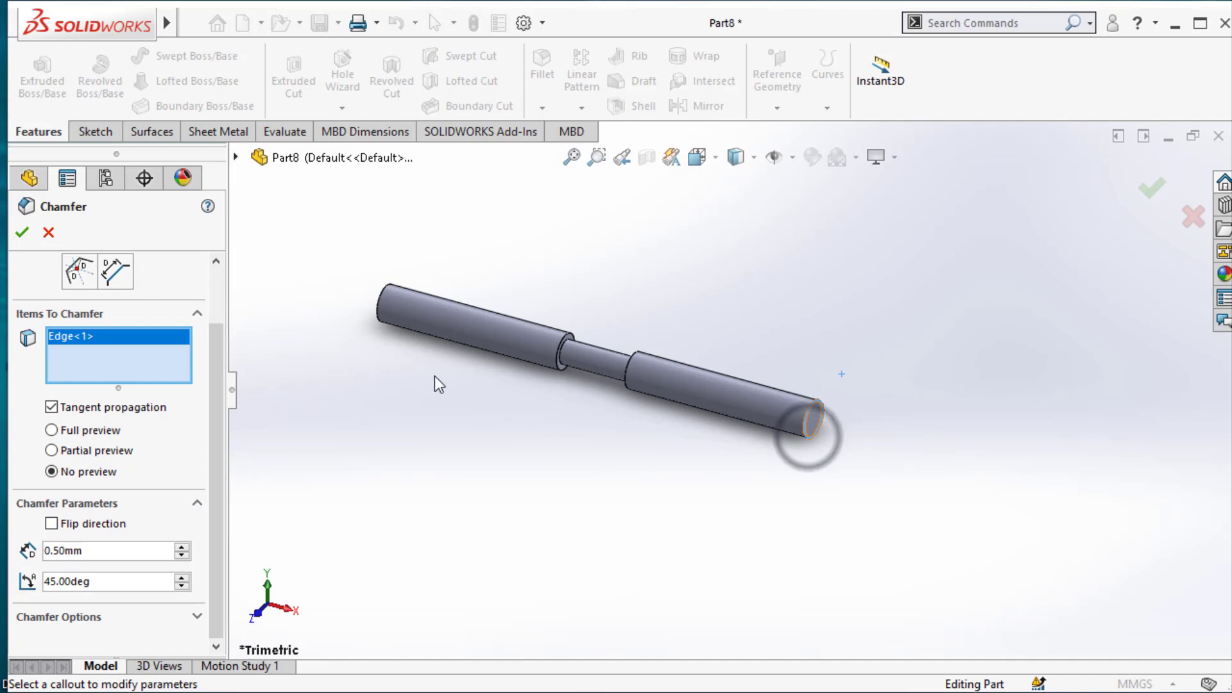
left_click(380, 316)
left_click(90, 429)
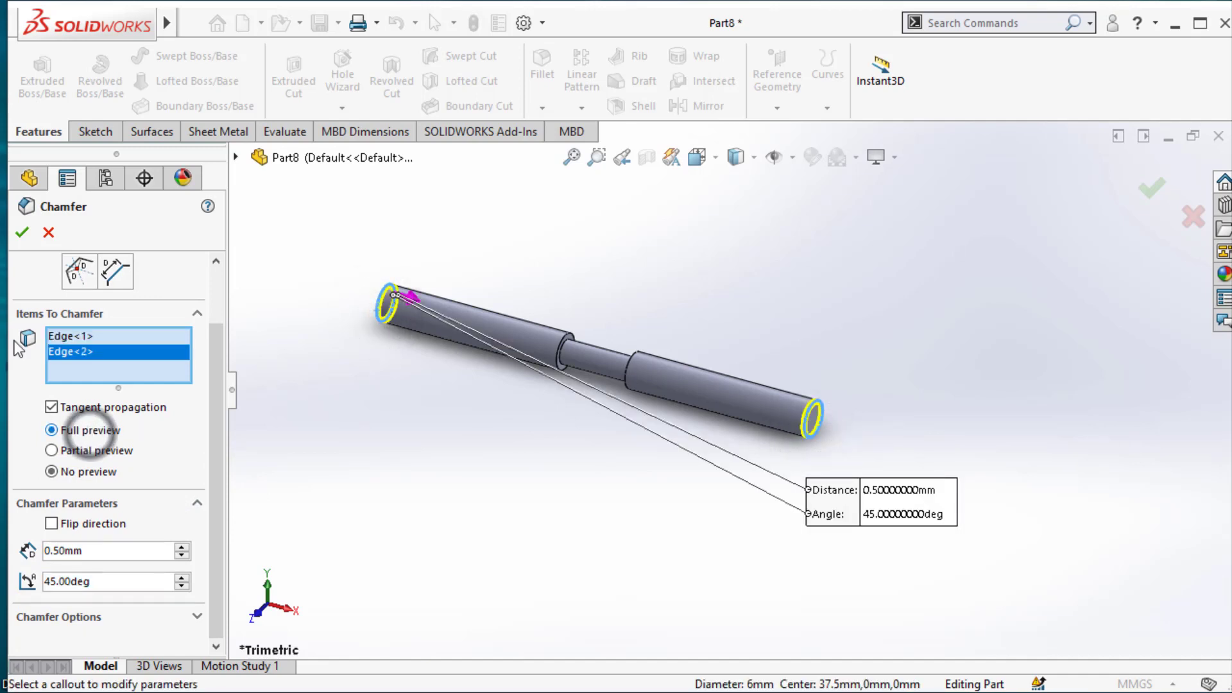
left_click(22, 233)
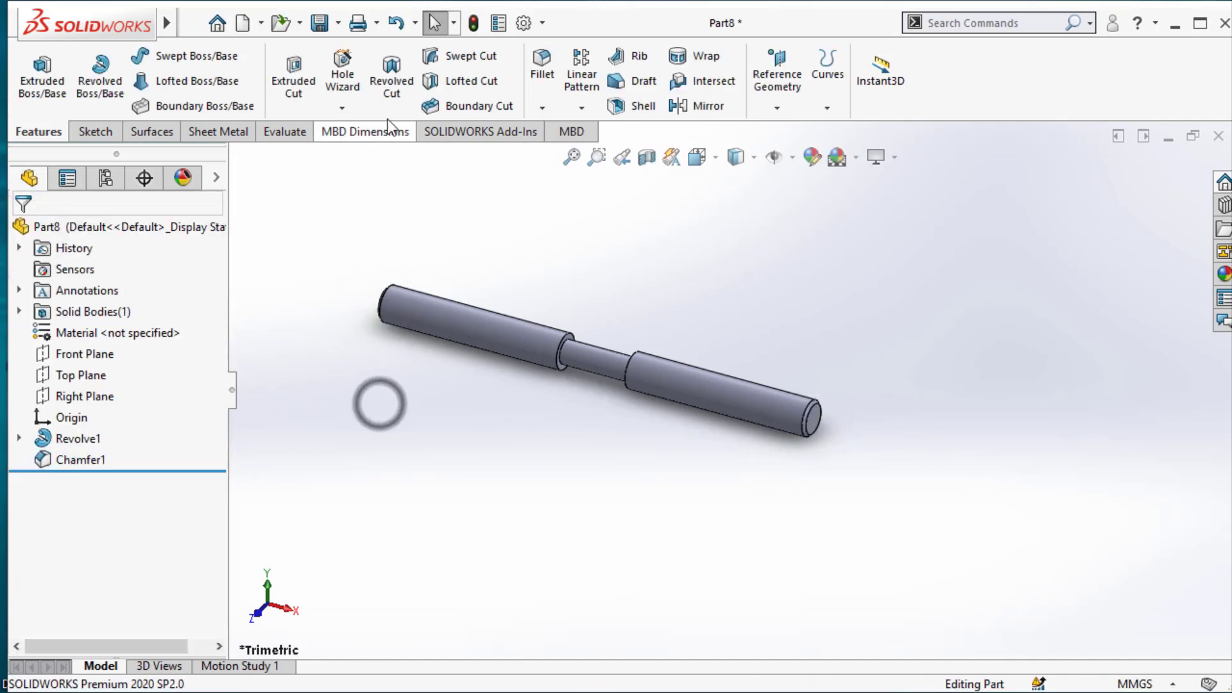
Fillet both neck shoulder edges with 1.00 mm radius and orbit to inspect them.
left_click(547, 74)
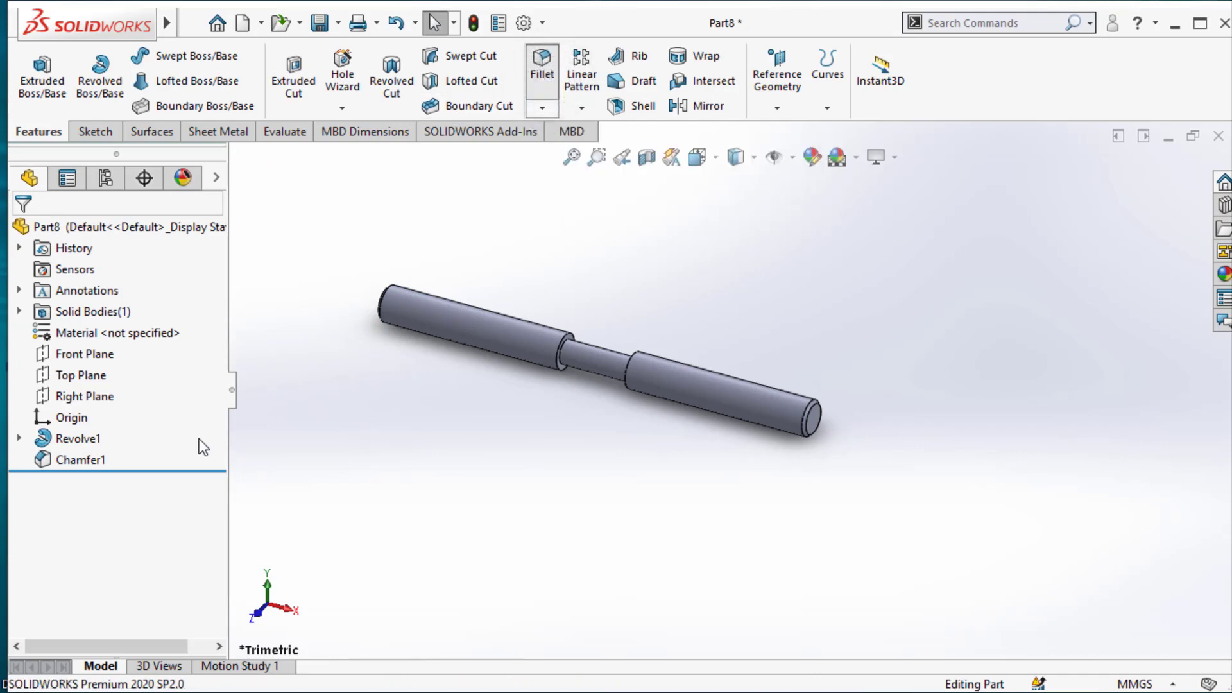
left_click_drag(214, 445, 215, 502)
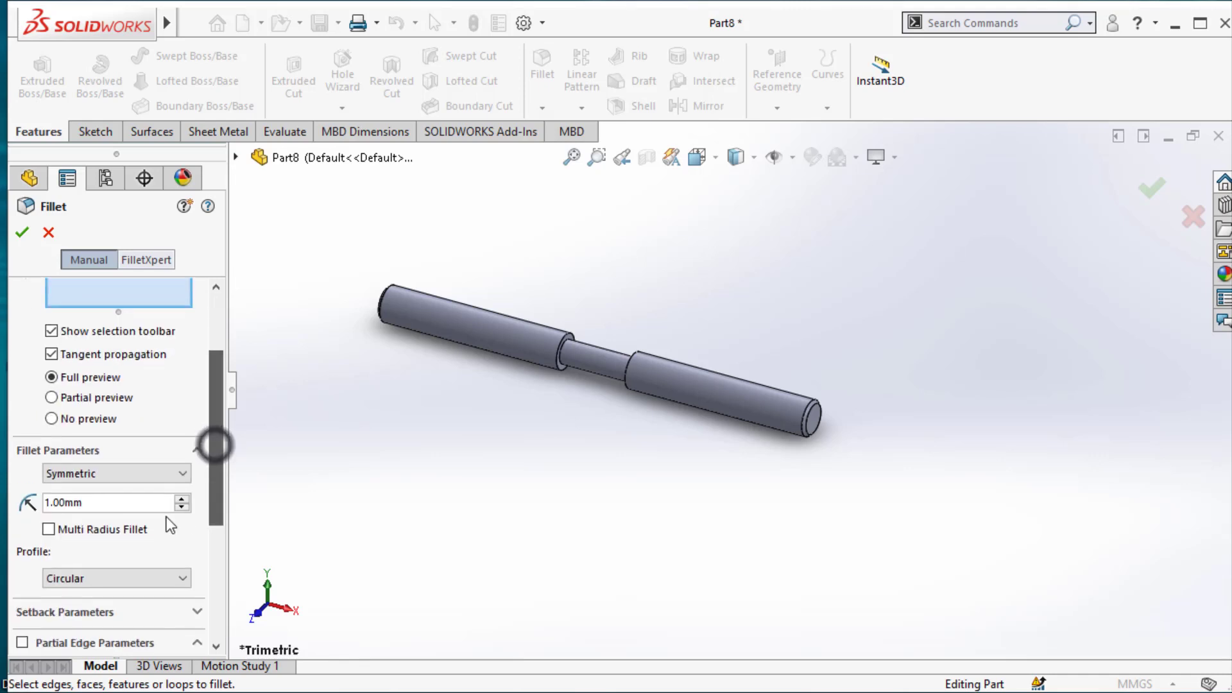
left_click(105, 502)
left_click(612, 374)
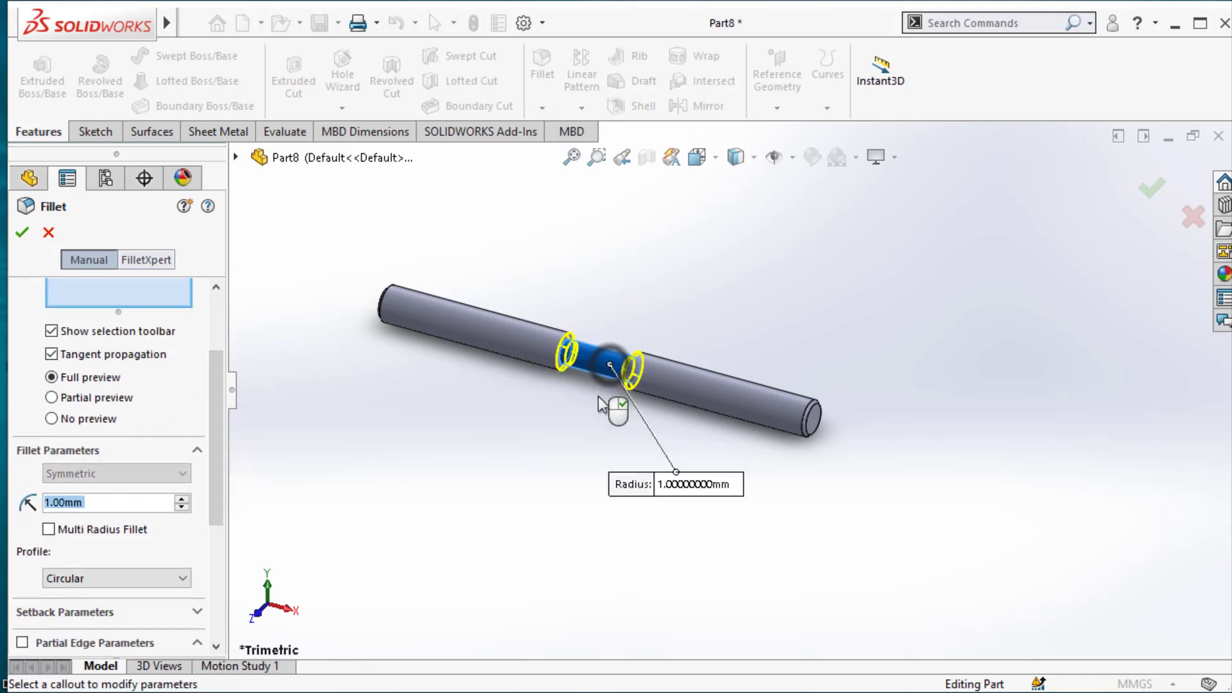
left_click(25, 232)
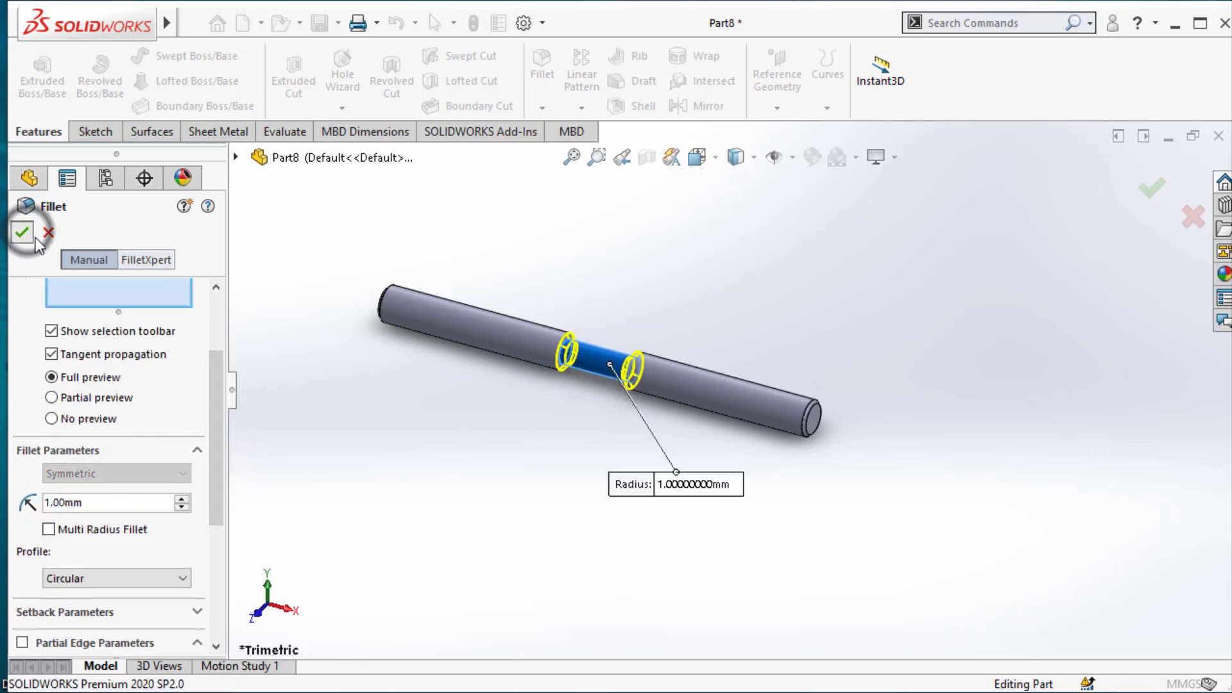
left_click(488, 479)
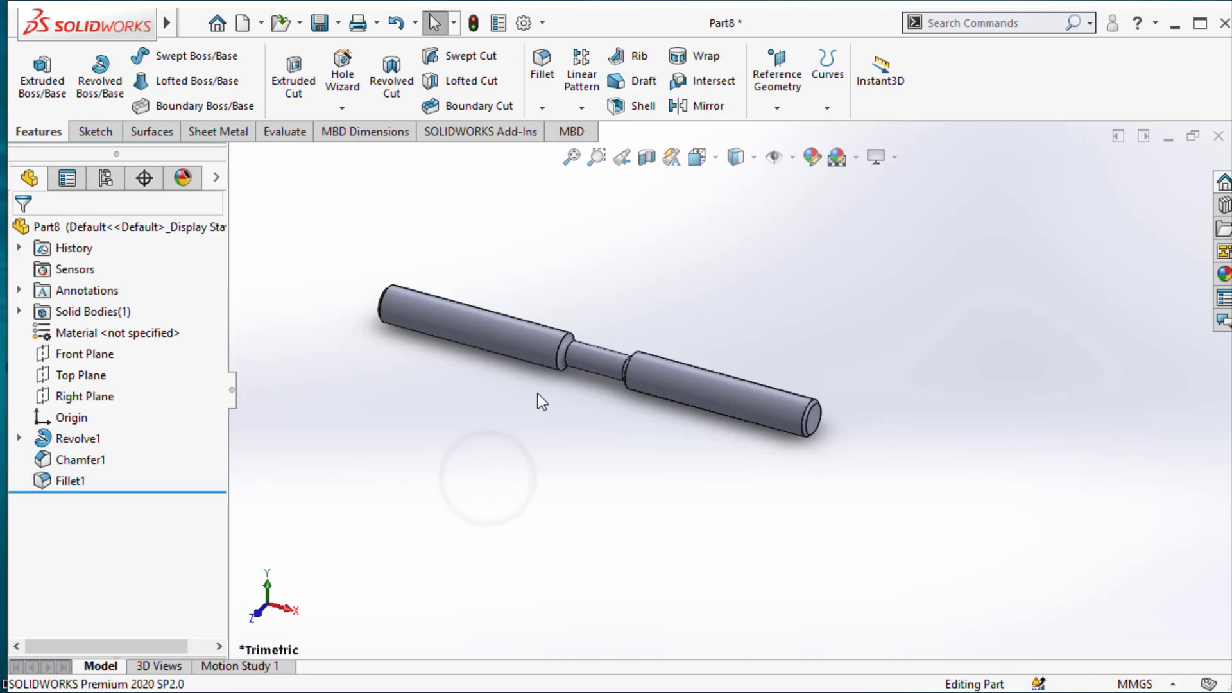
middle_click_drag(538, 396, 588, 423)
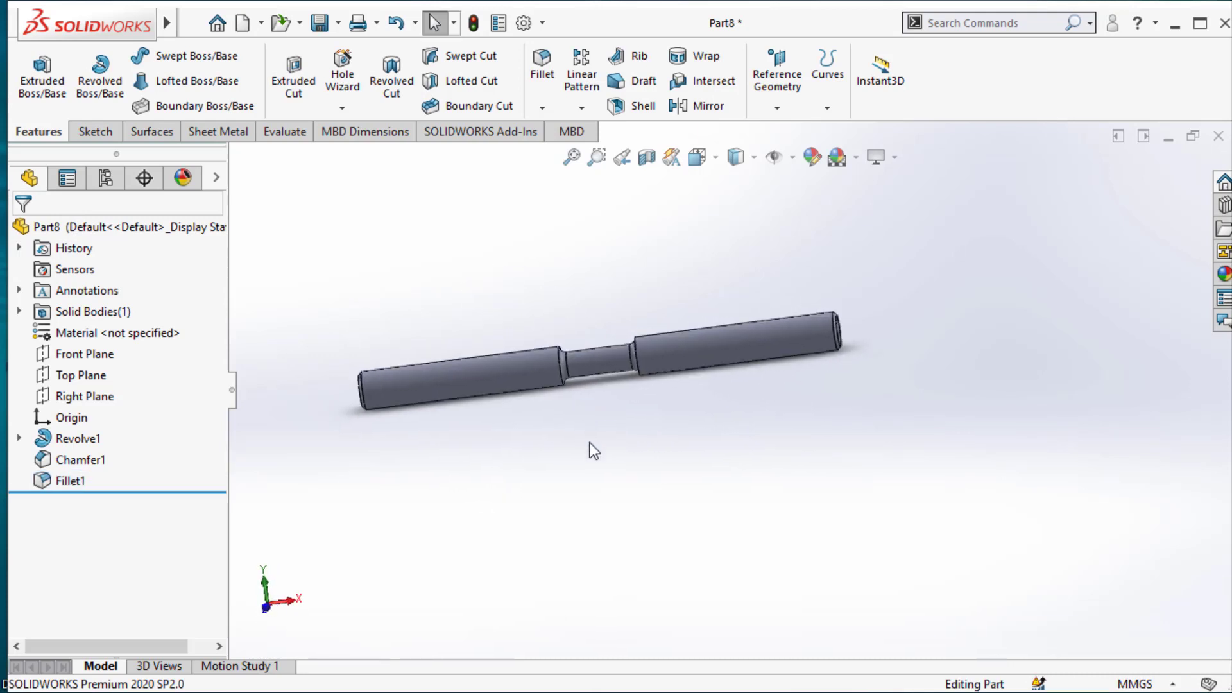
middle_click_drag(639, 469, 568, 515)
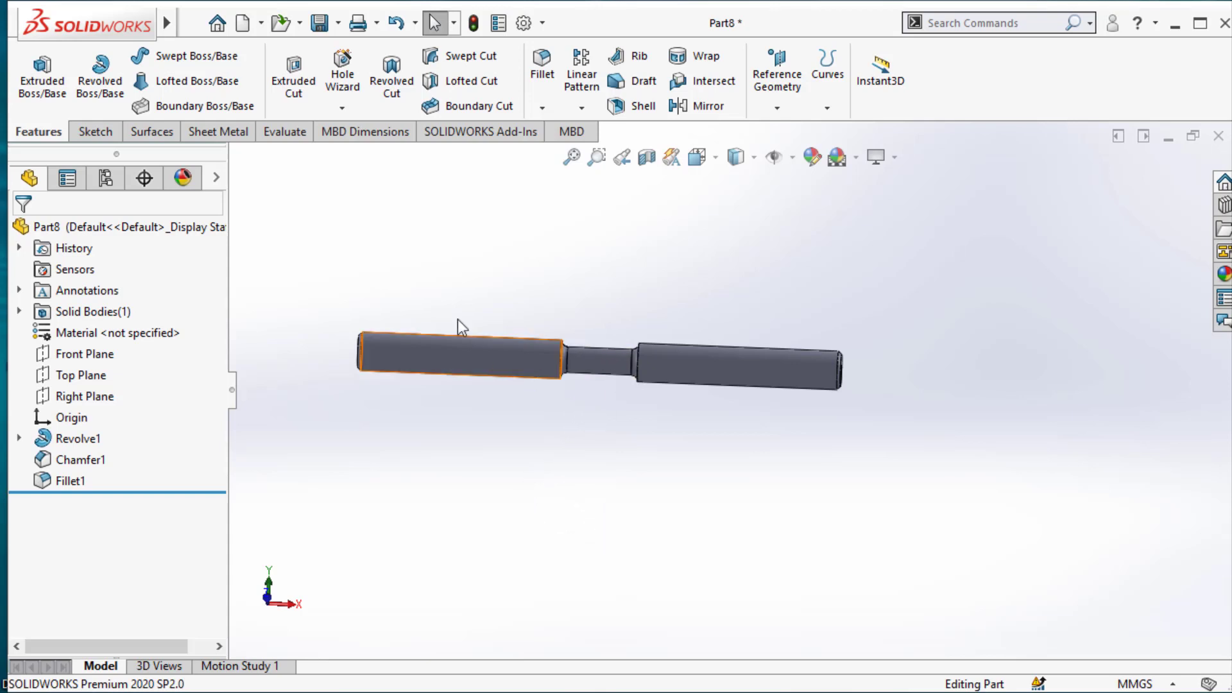
middle_click_drag(450, 307, 605, 345)
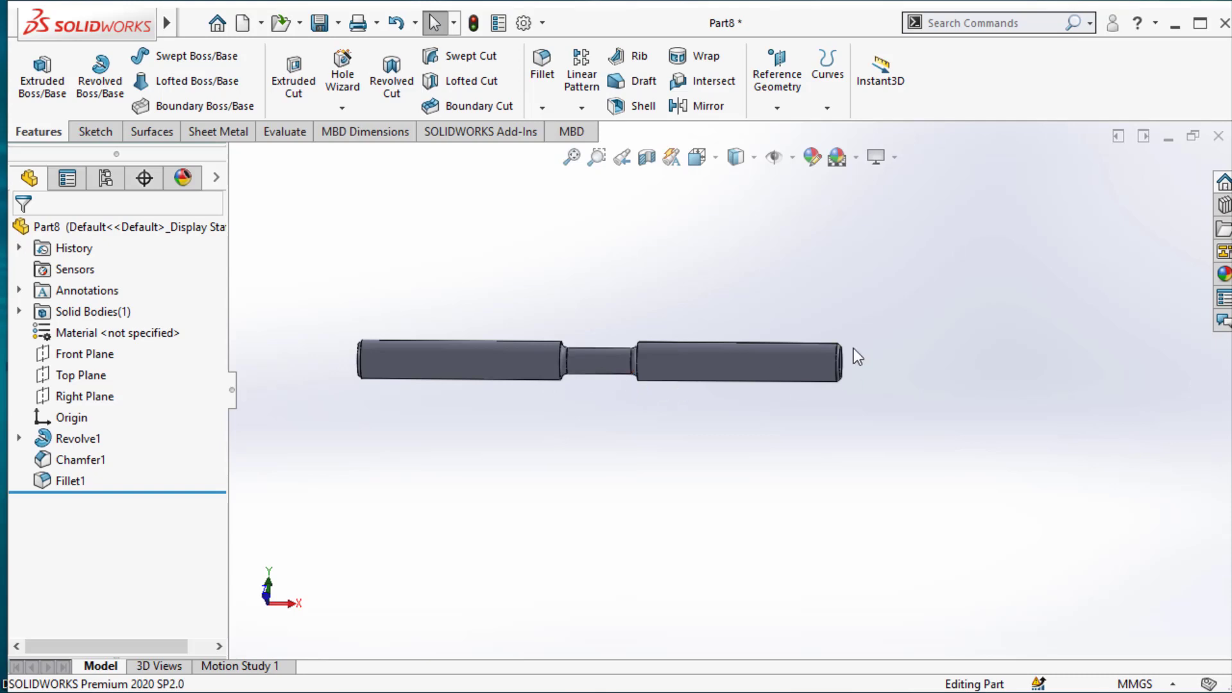
left_click(565, 450)
mouse_move(89, 24)
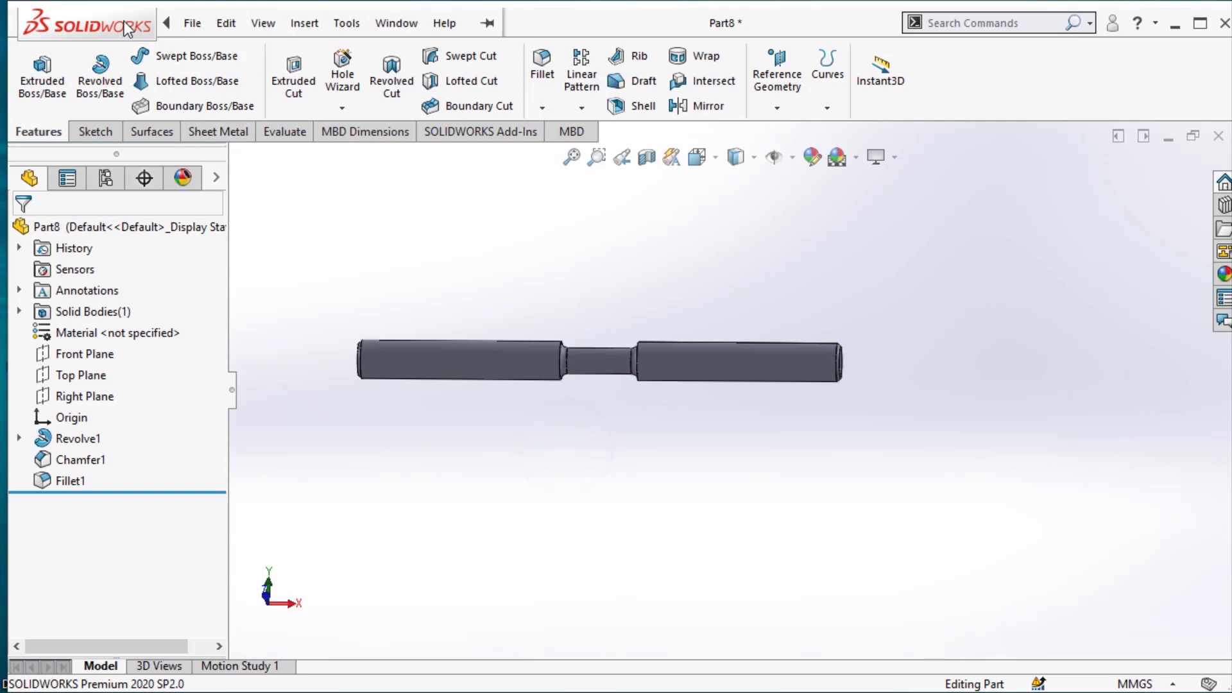
Apply a Flex bending deformation to the shaft body with a 90° angle.
left_click(256, 25)
mouse_move(303, 23)
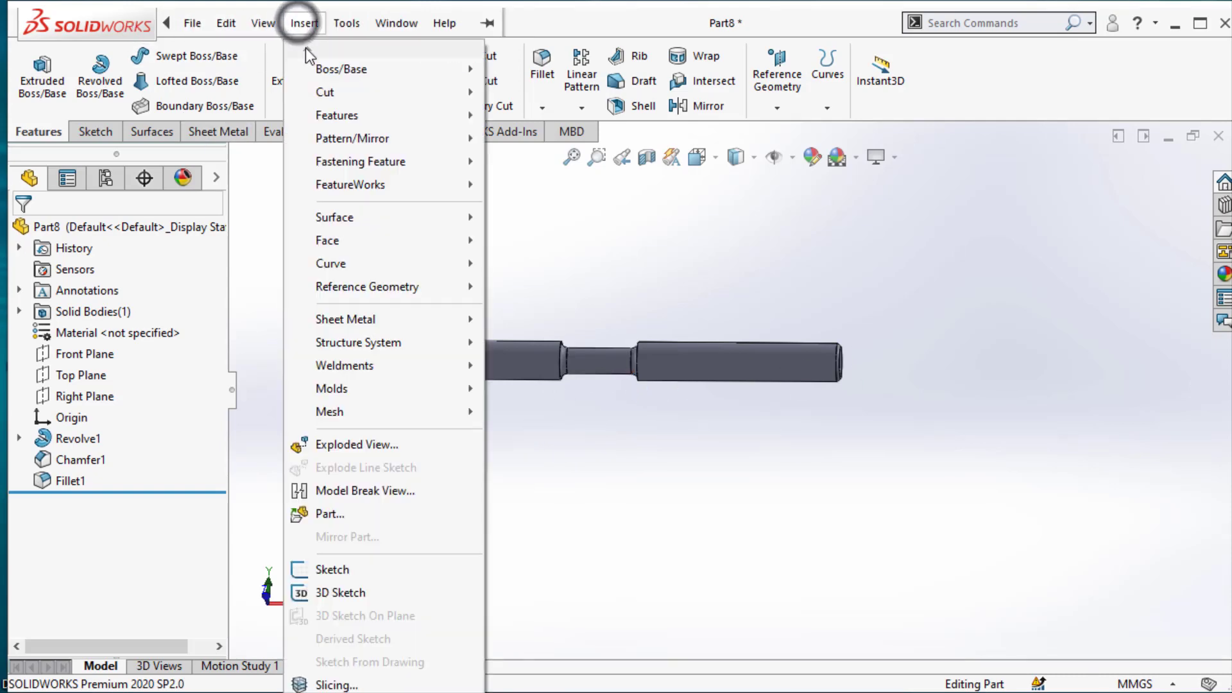
left_click(337, 115)
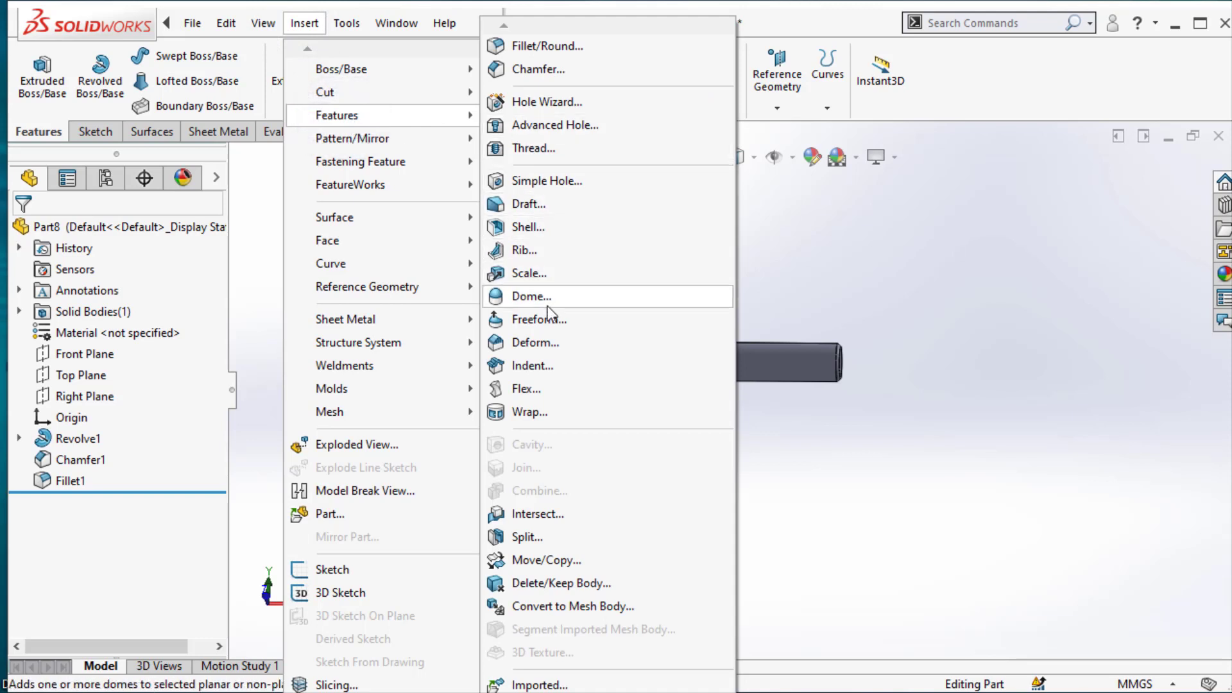
left_click(534, 389)
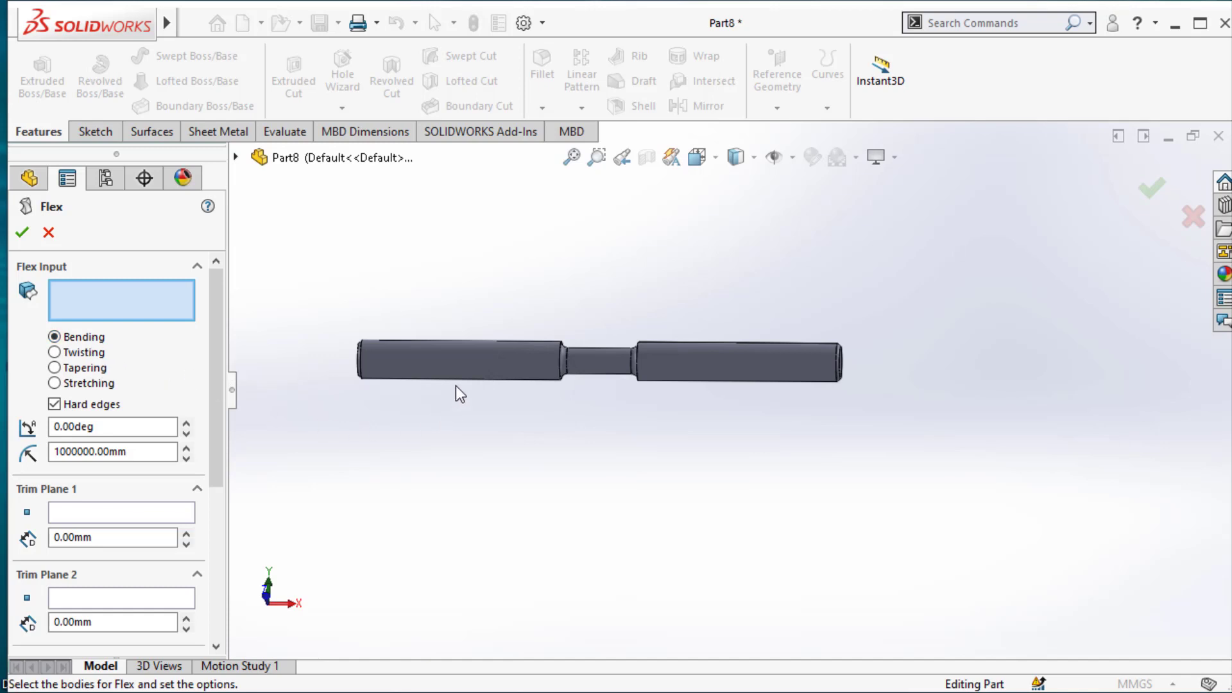
left_click(461, 364)
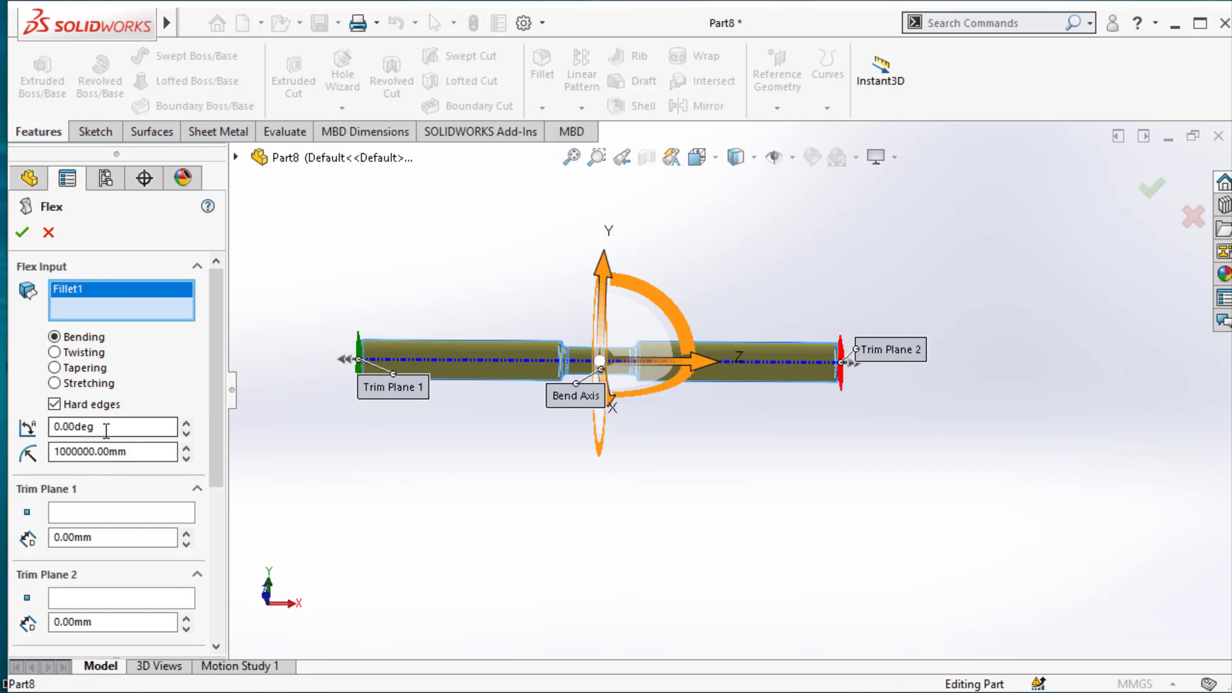
type("9")
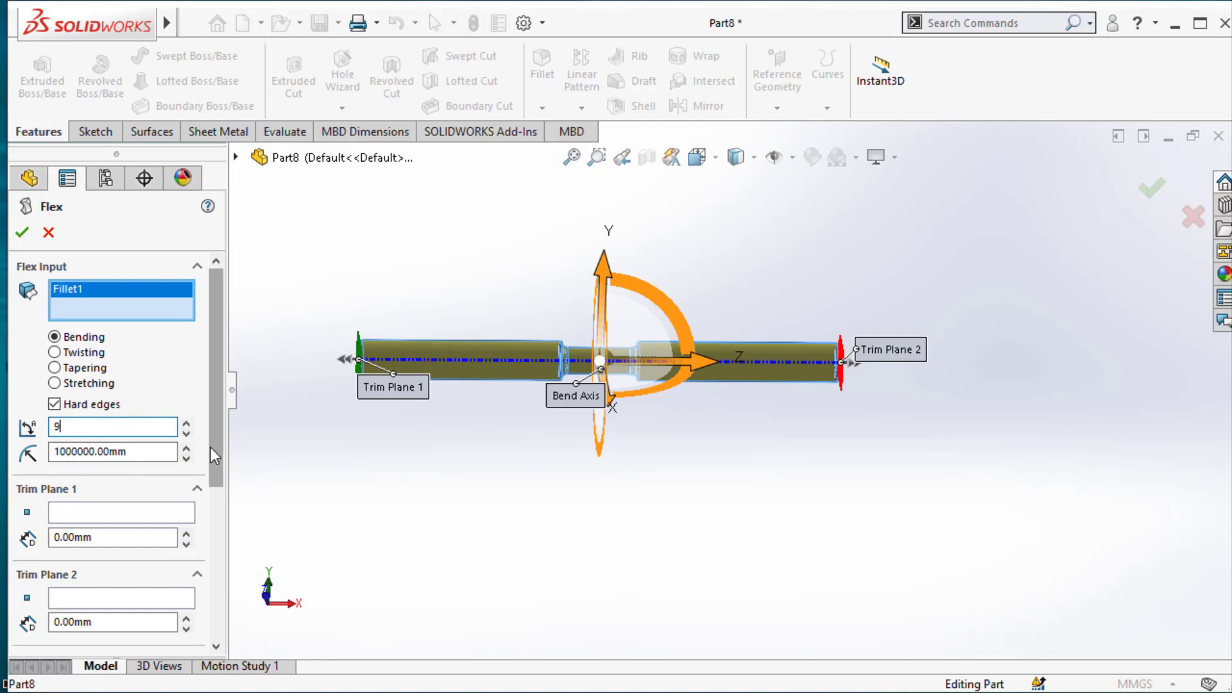
type("0")
key("Return")
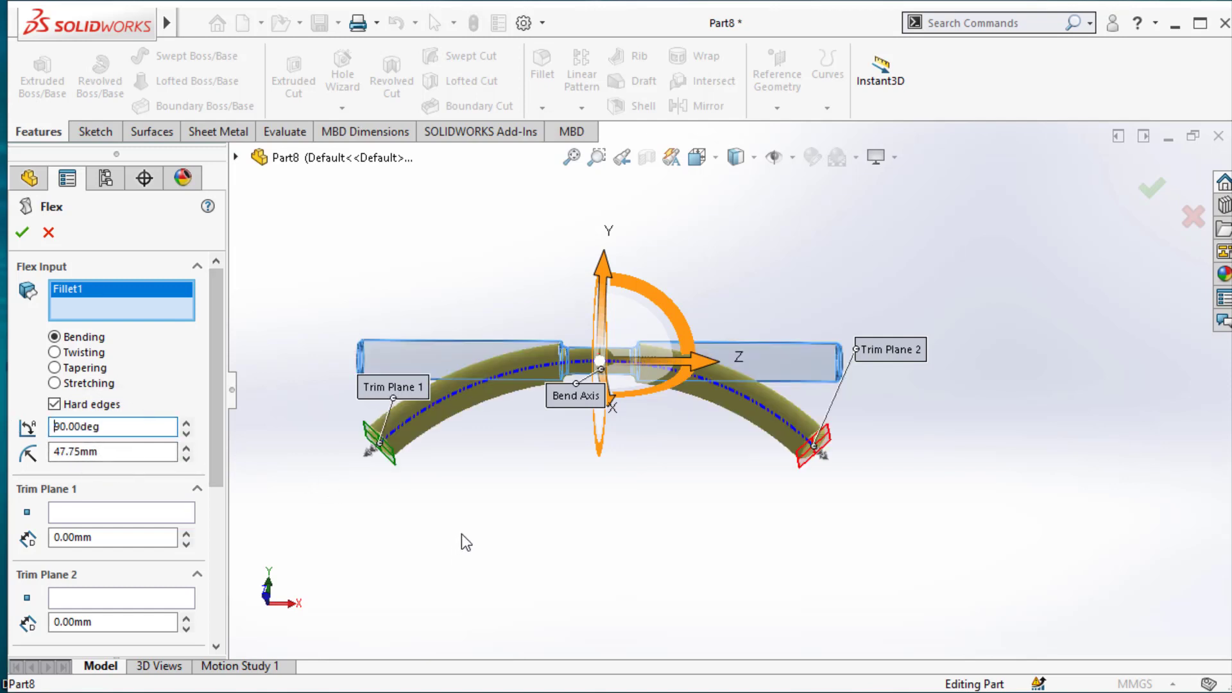
Drag both trim planes toward the neck, to about 33.23 and 33.12 mm.
scroll(472, 405, "down", 2)
middle_click_drag(687, 490, 678, 521)
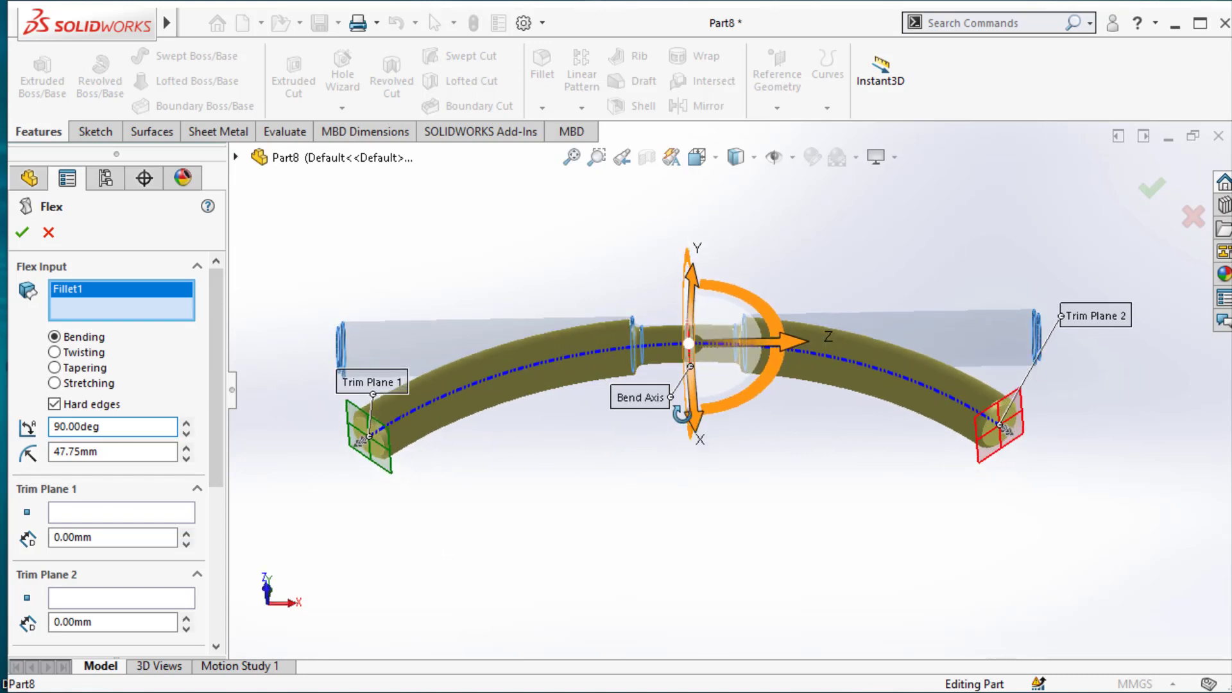
middle_click_drag(699, 574, 686, 563)
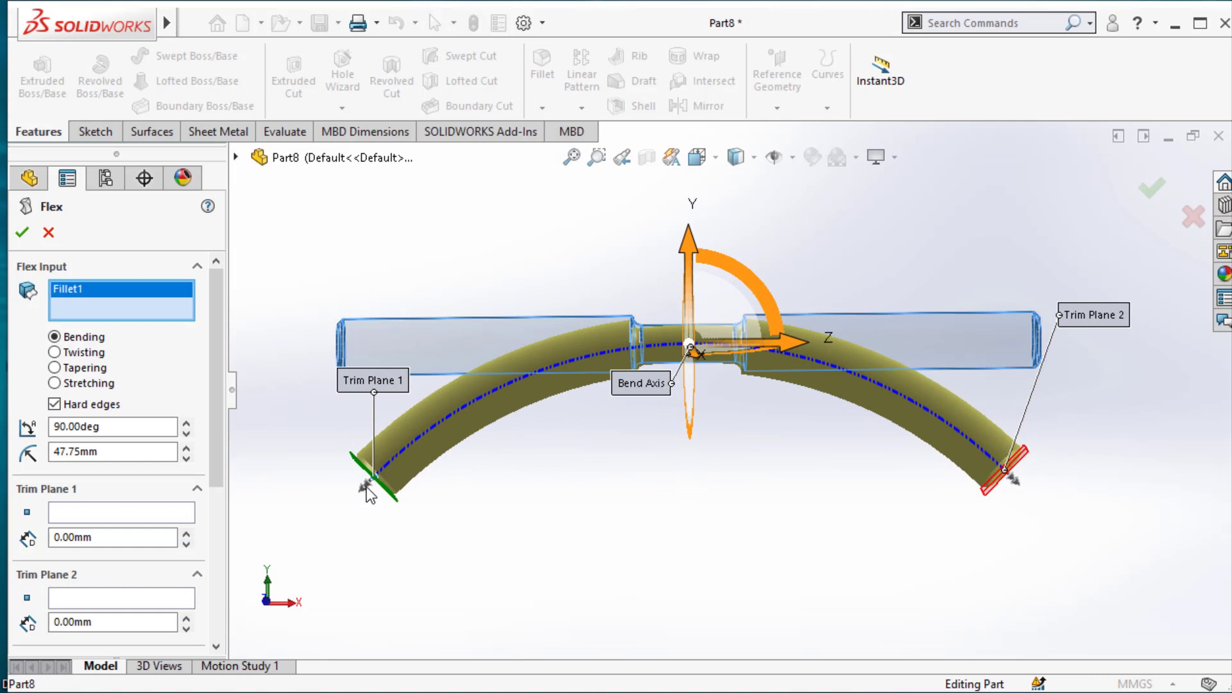
mouse_move(371, 486)
left_mouse_down()
mouse_move(580, 369)
mouse_move(677, 349)
left_mouse_up()
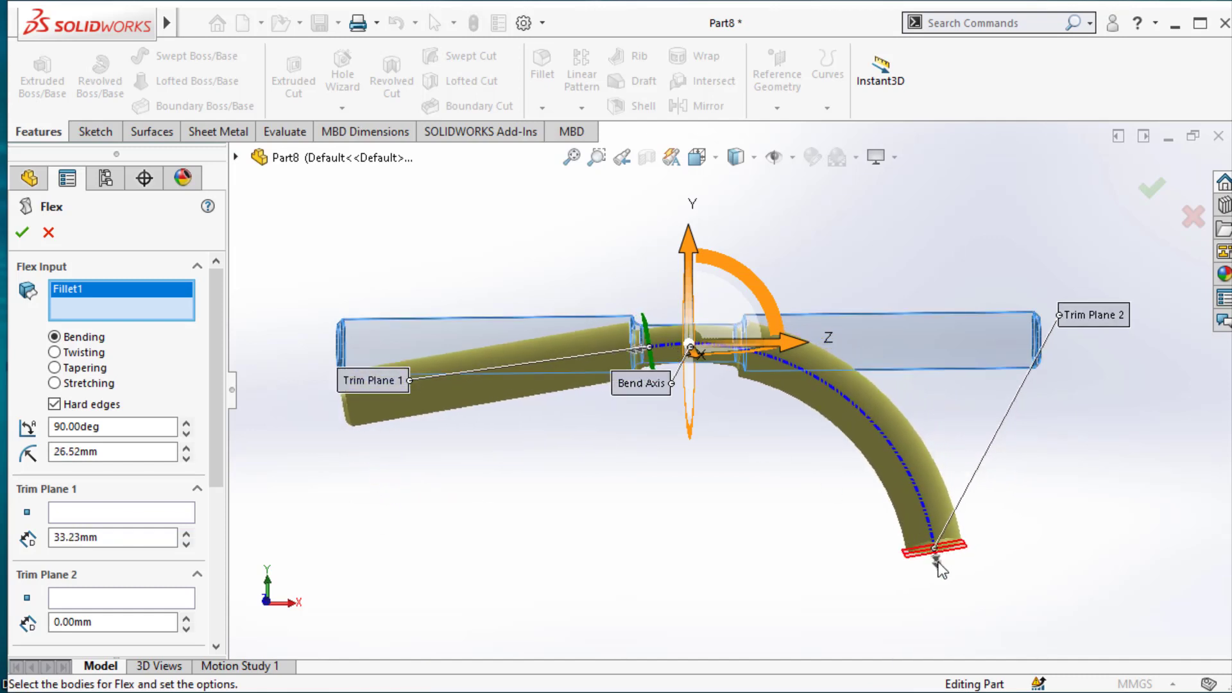
mouse_move(934, 549)
left_mouse_down()
mouse_move(877, 442)
mouse_move(622, 221)
left_mouse_up()
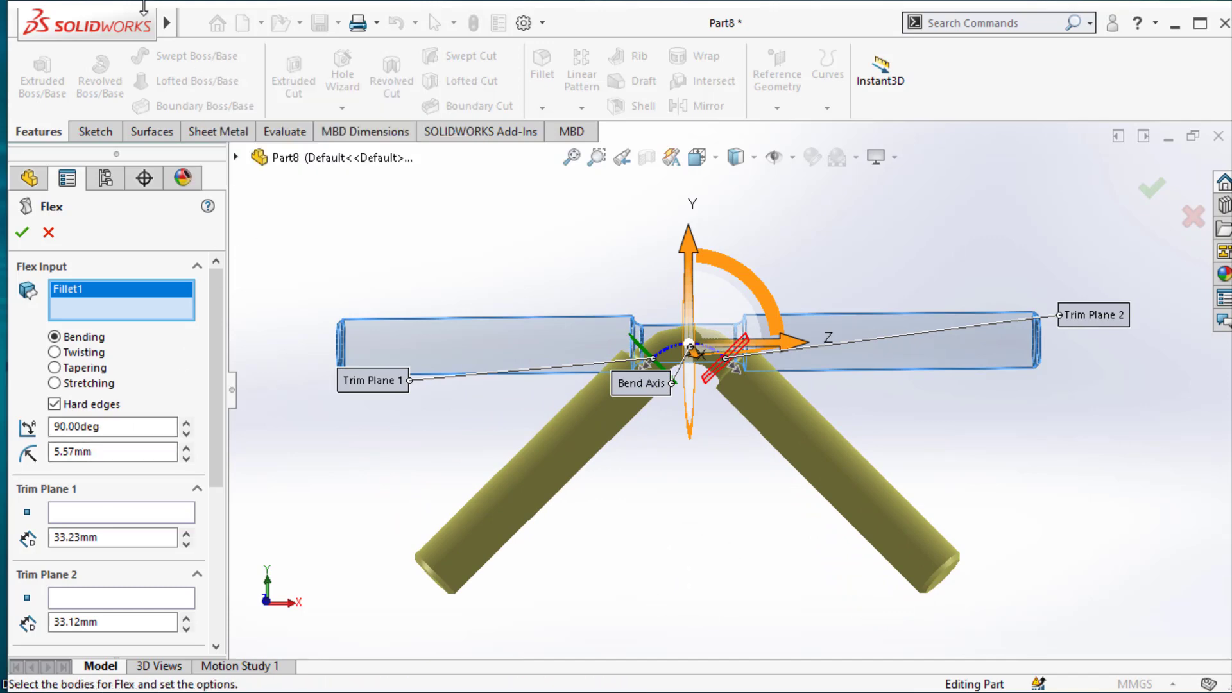
Cancel the unfinished Flex bend.
left_click(224, 24)
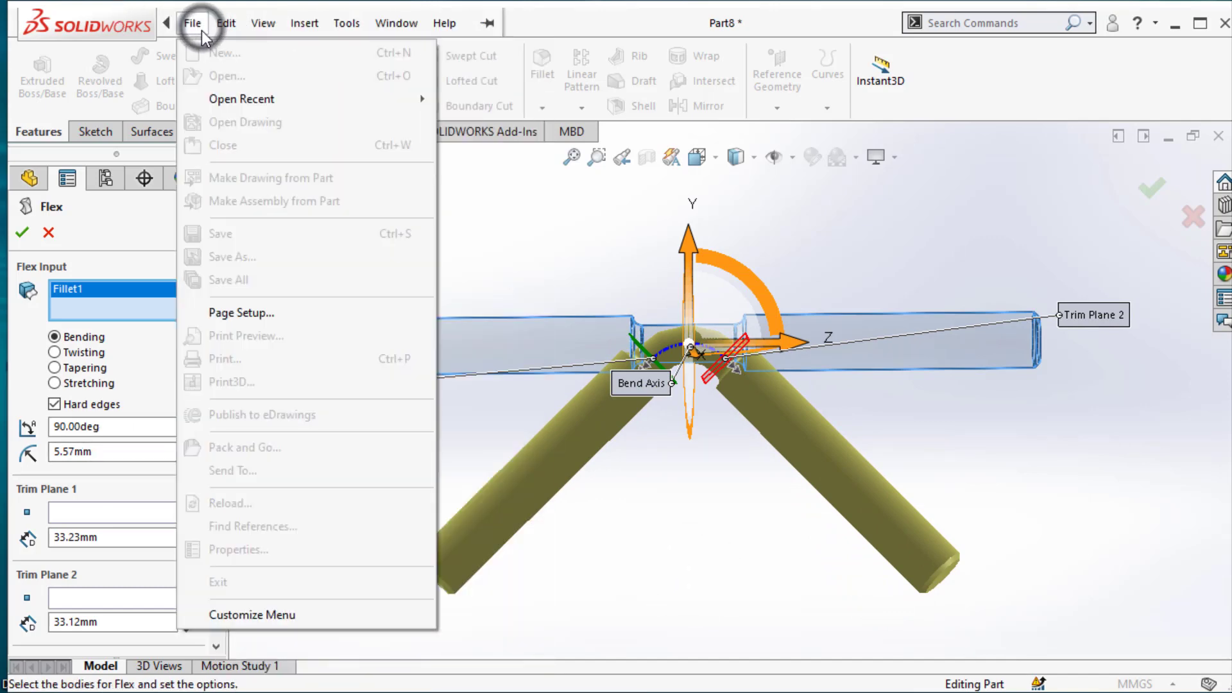
left_click(507, 239)
left_click(52, 227)
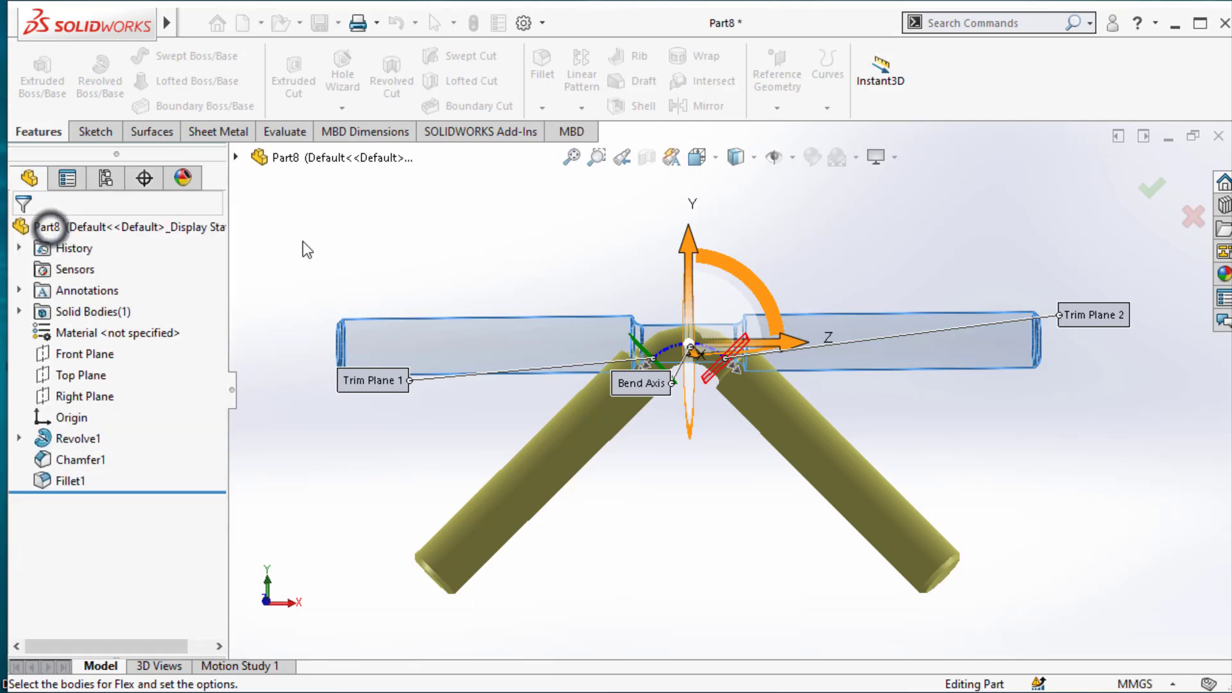
left_click(387, 240)
Create a new part and start a line sketch on the Top Plane.
left_click(244, 25)
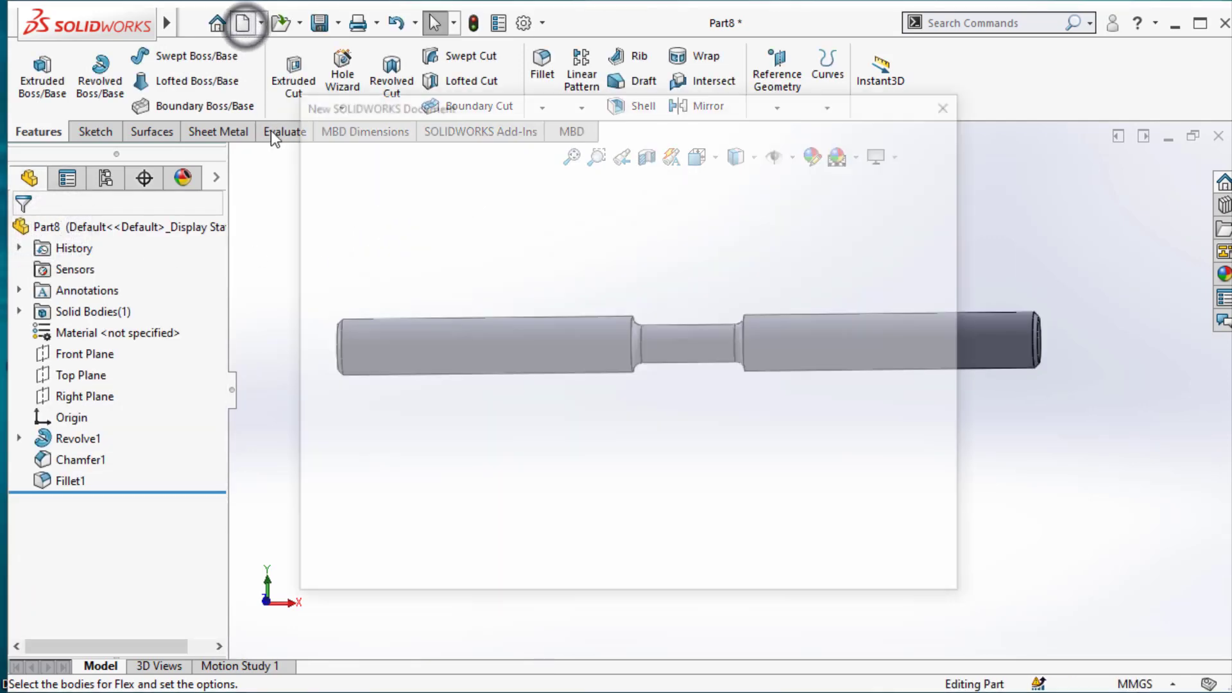
left_click(419, 308)
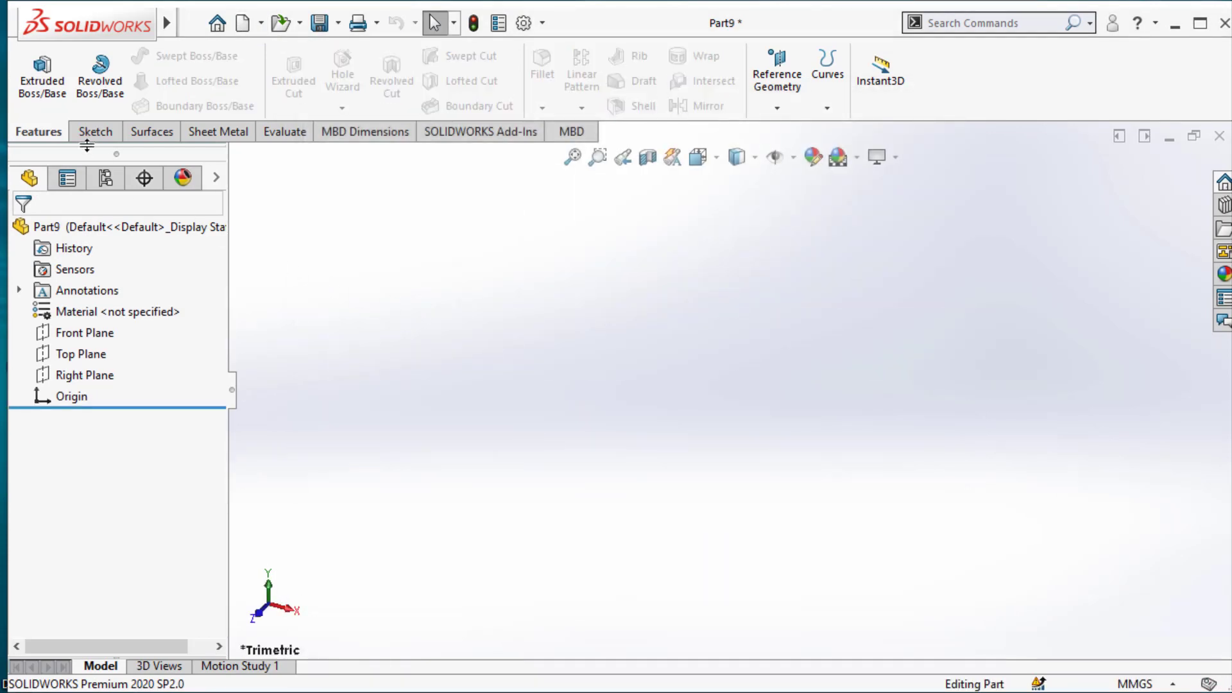
left_click(93, 131)
left_click(35, 68)
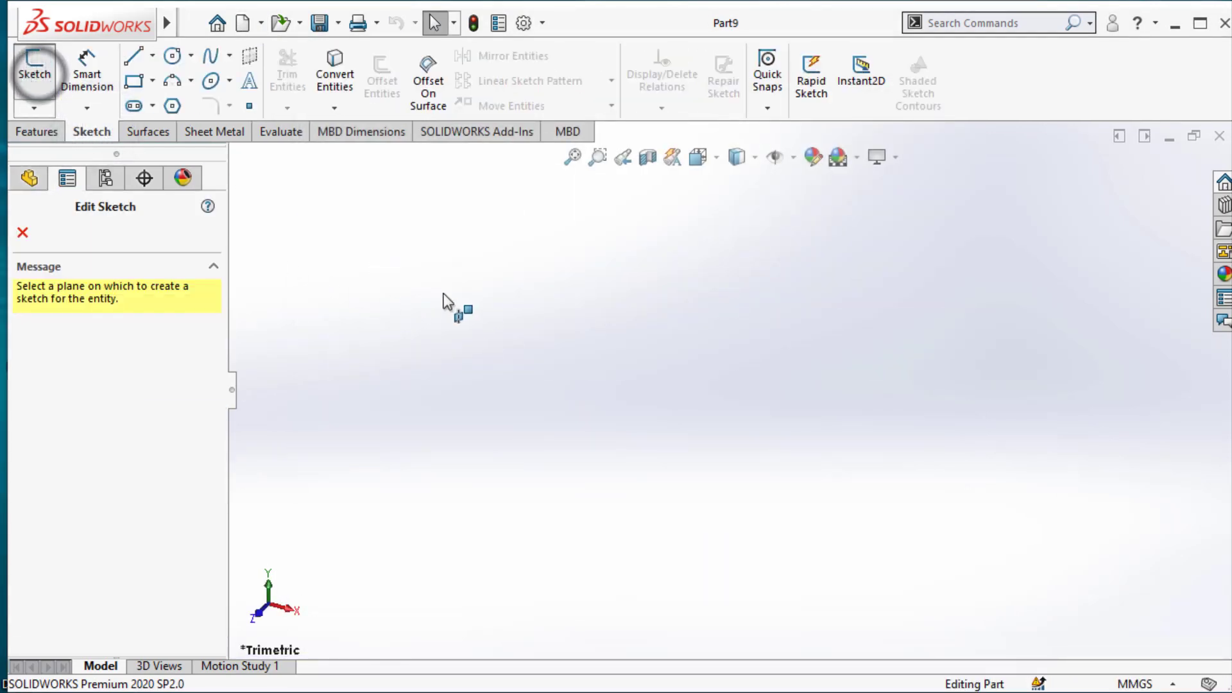
left_click(499, 372)
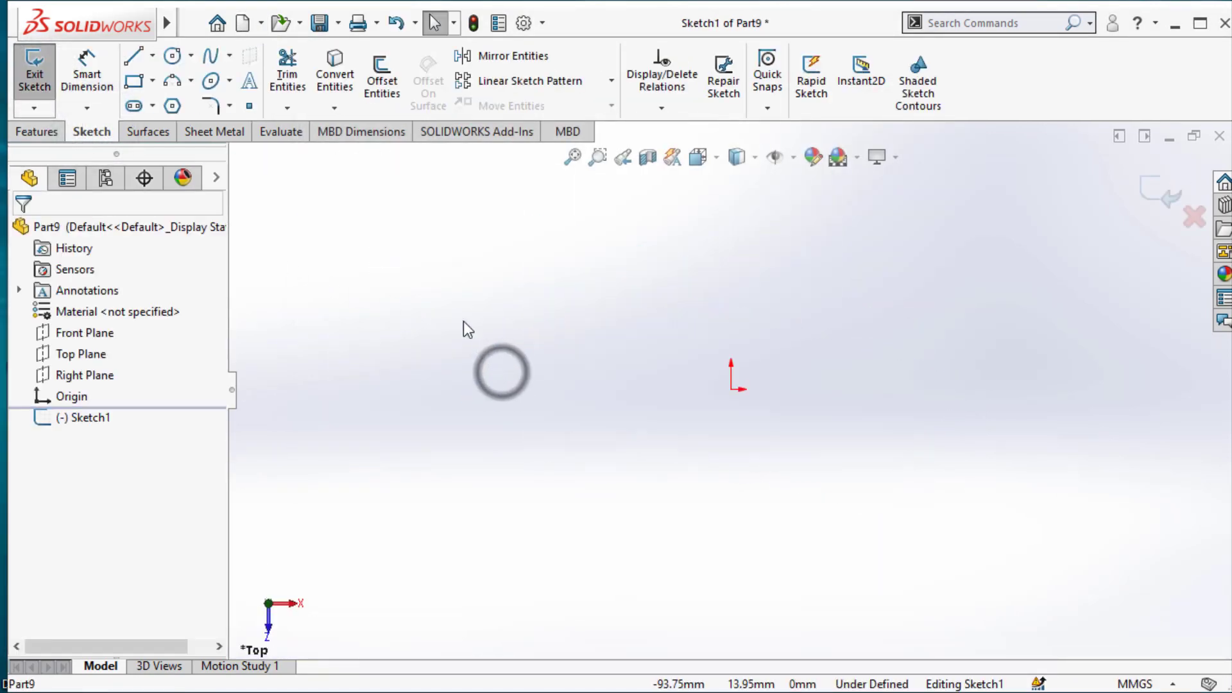
left_click(153, 56)
left_click(156, 81)
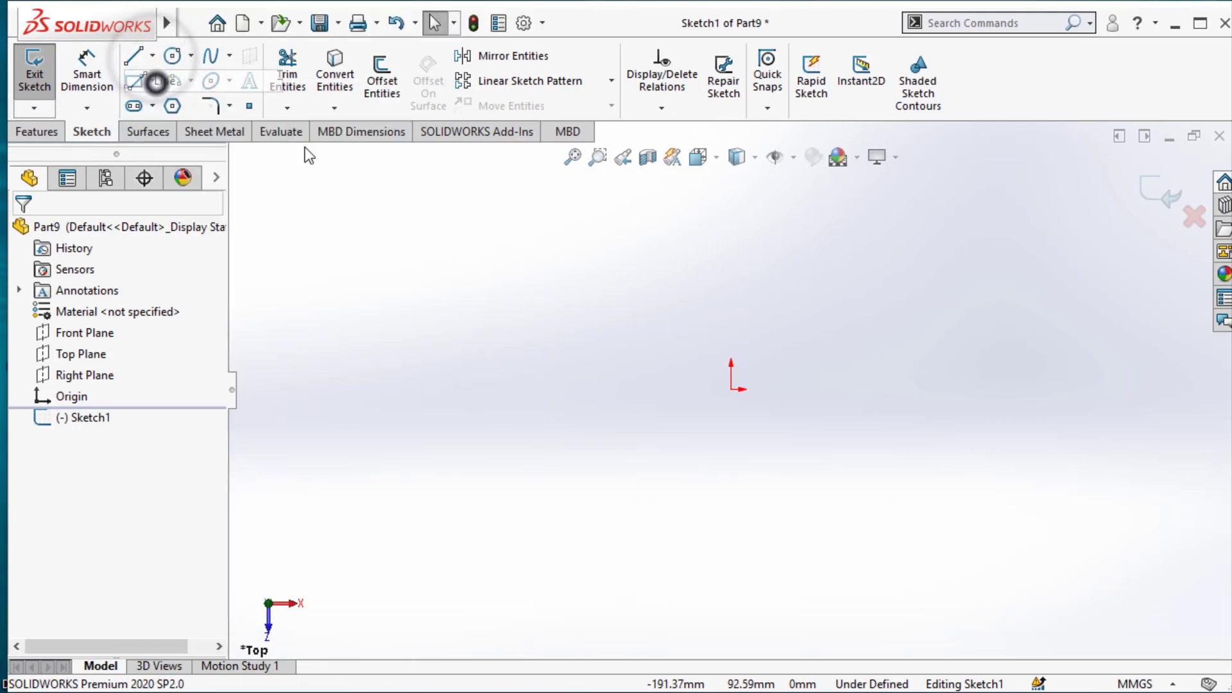
Draw vertical and horizontal lines from the origin forming an L, and make them equal.
left_click(731, 388)
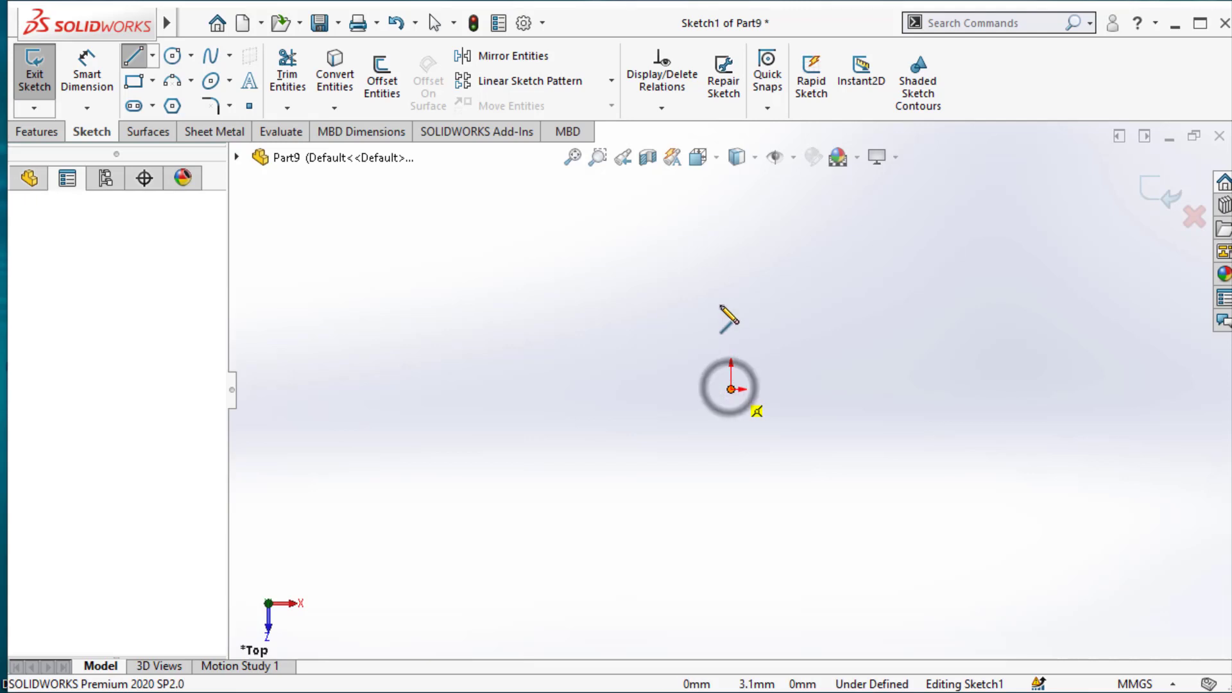
left_click(731, 294)
double_click(762, 288)
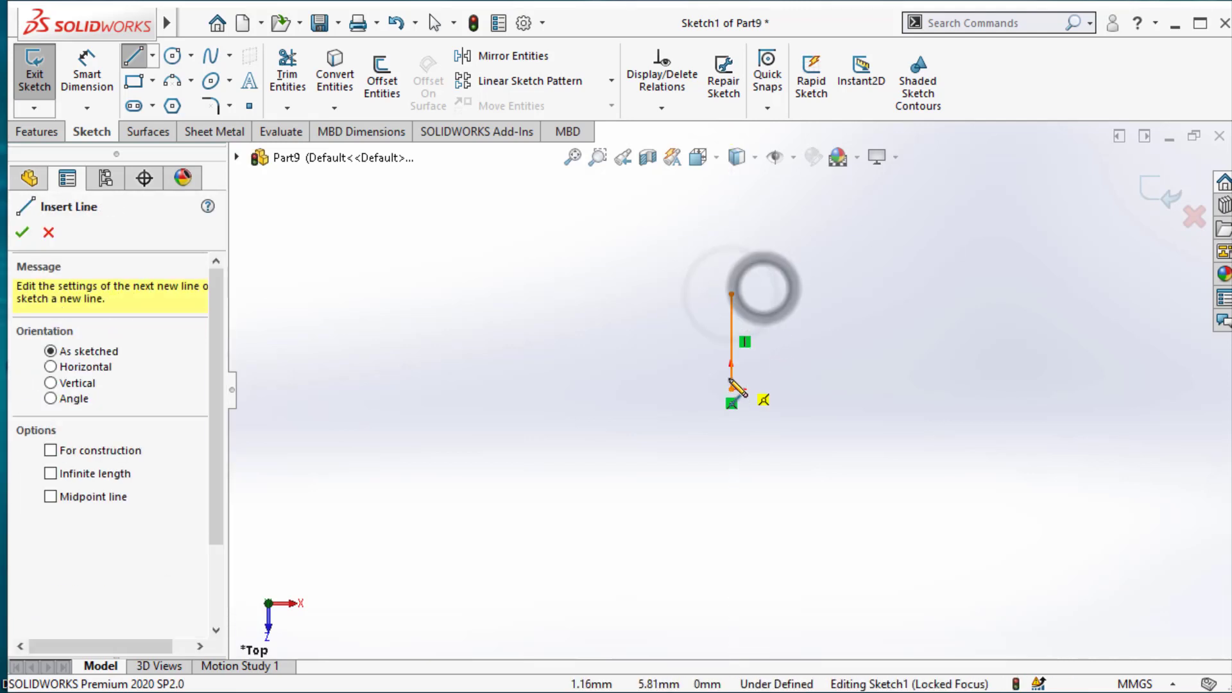
left_click(731, 389)
double_click(842, 390)
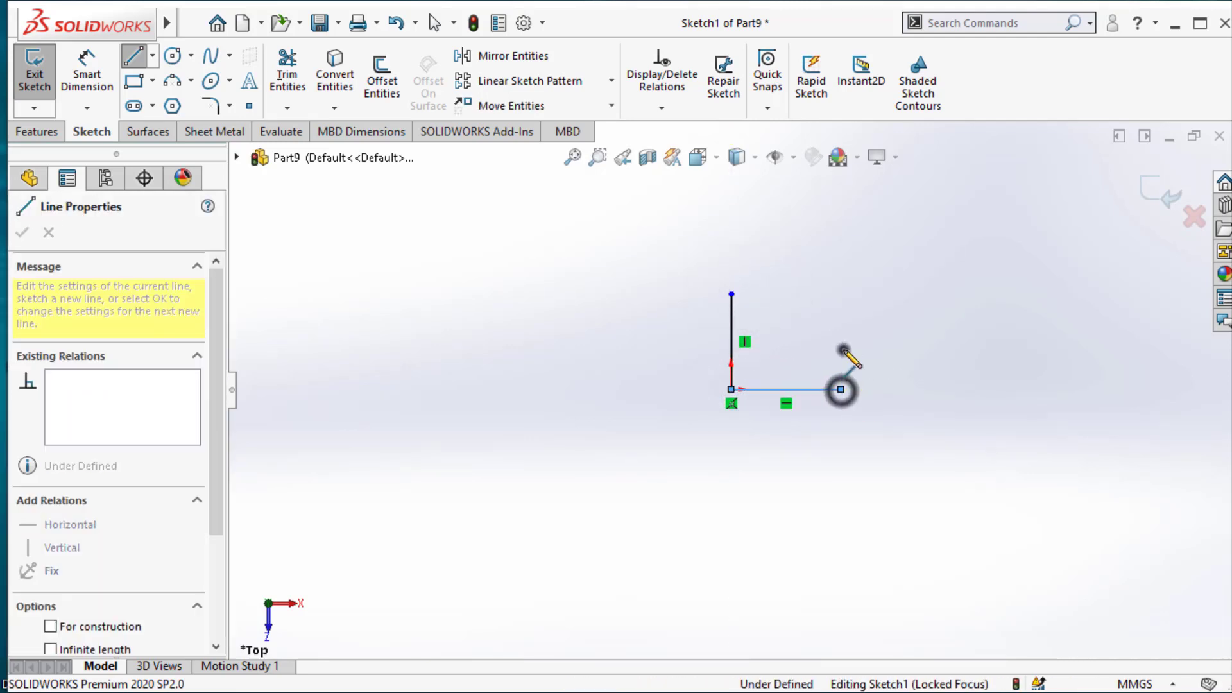
right_click(837, 340)
left_click(873, 361)
left_click_drag(810, 330, 684, 429)
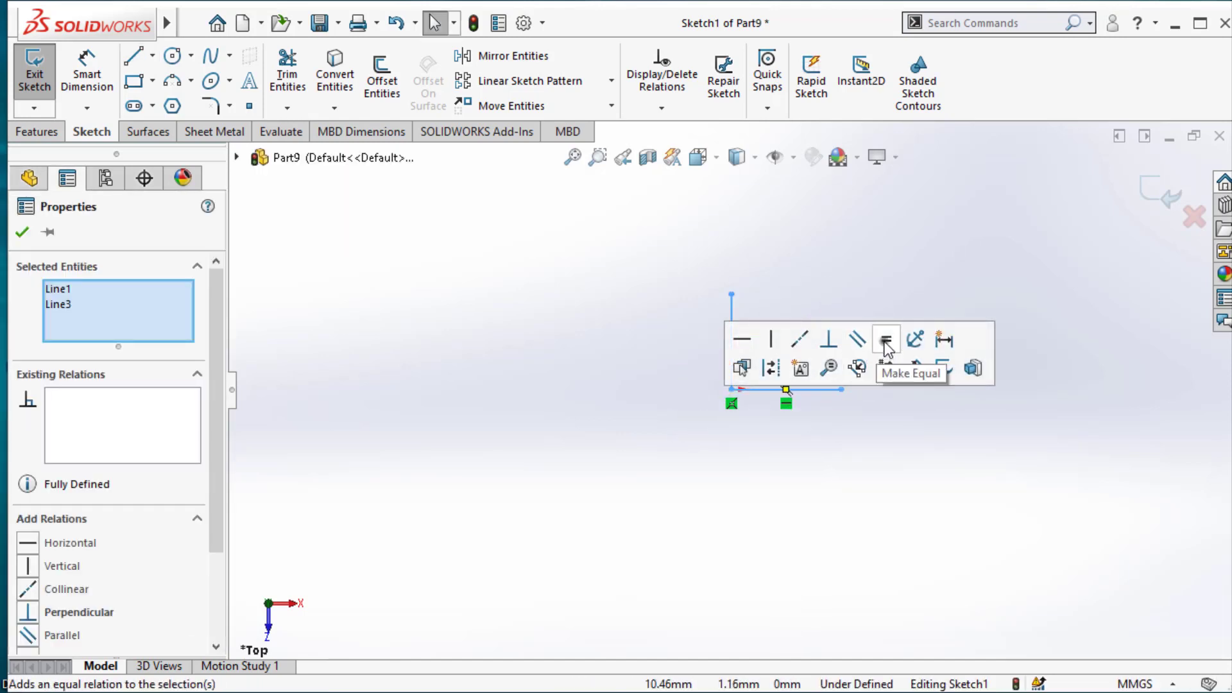
left_click(886, 339)
left_click(893, 443)
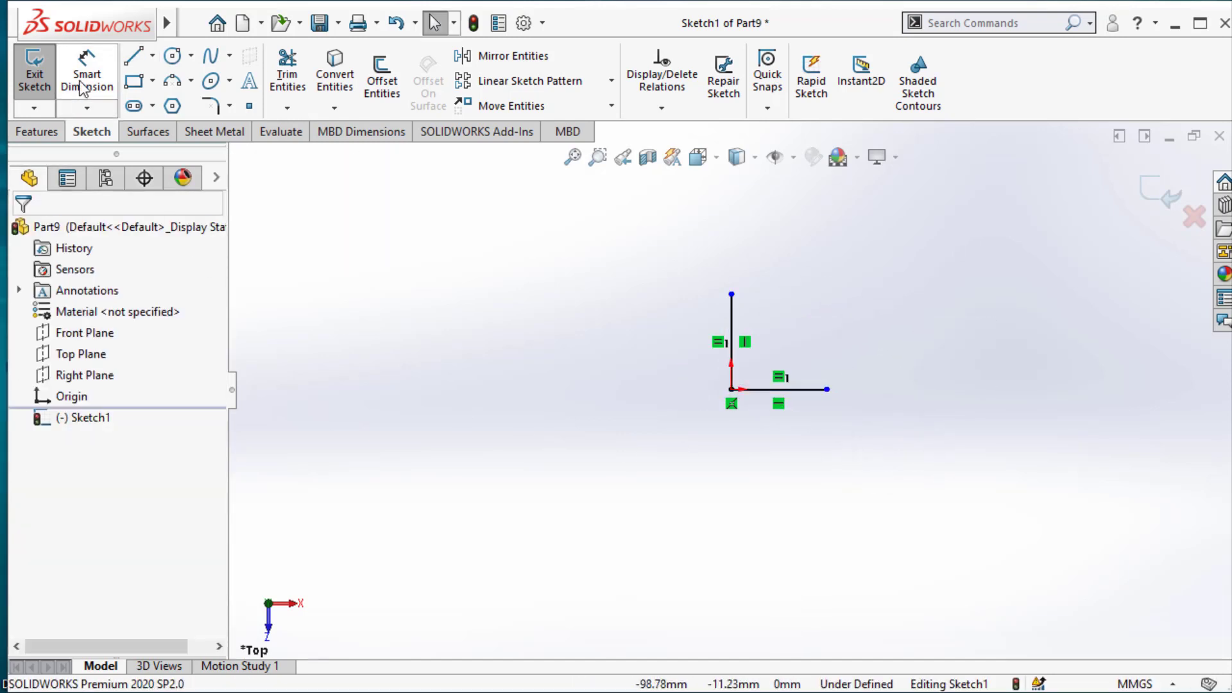
Dimension the horizontal line 31.5 mm, then change it to 37.50 mm.
left_click(802, 390)
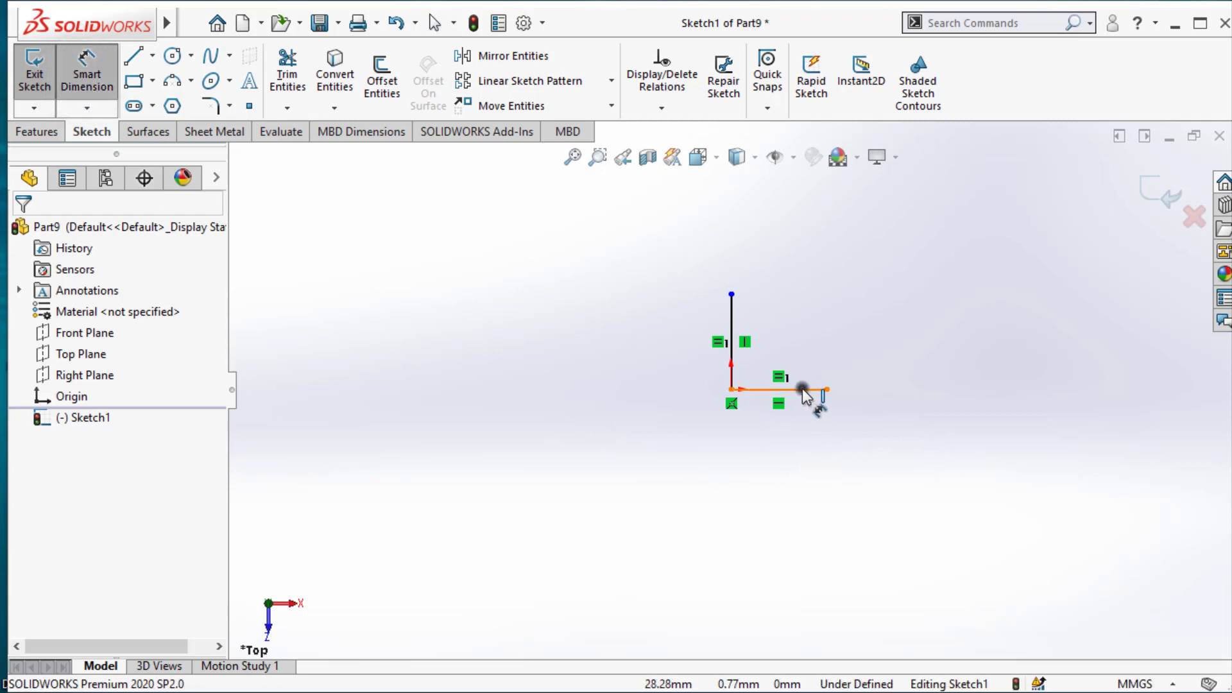
left_click(799, 469)
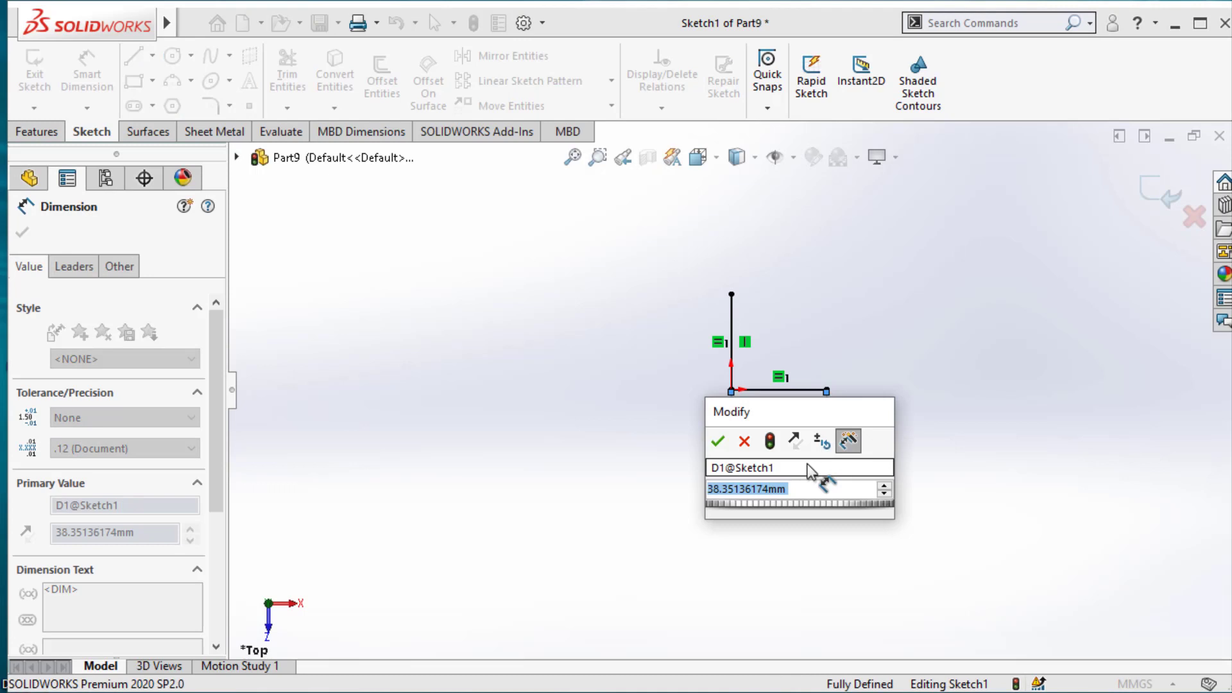
type("31")
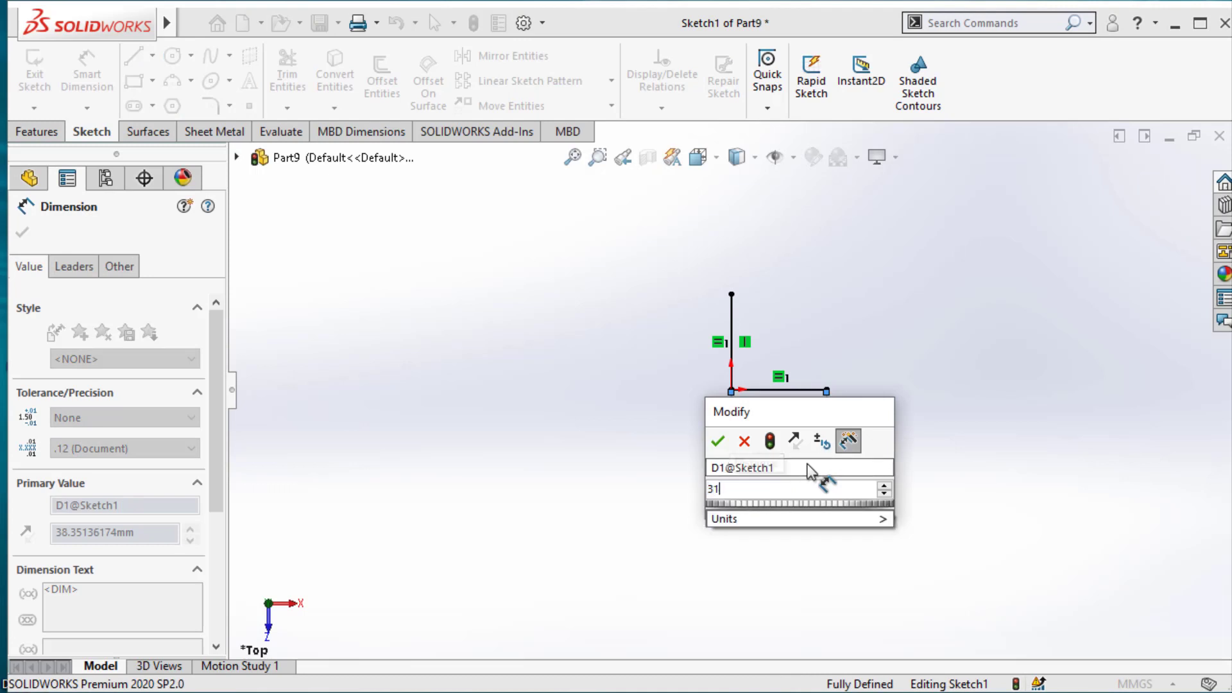
type(".5")
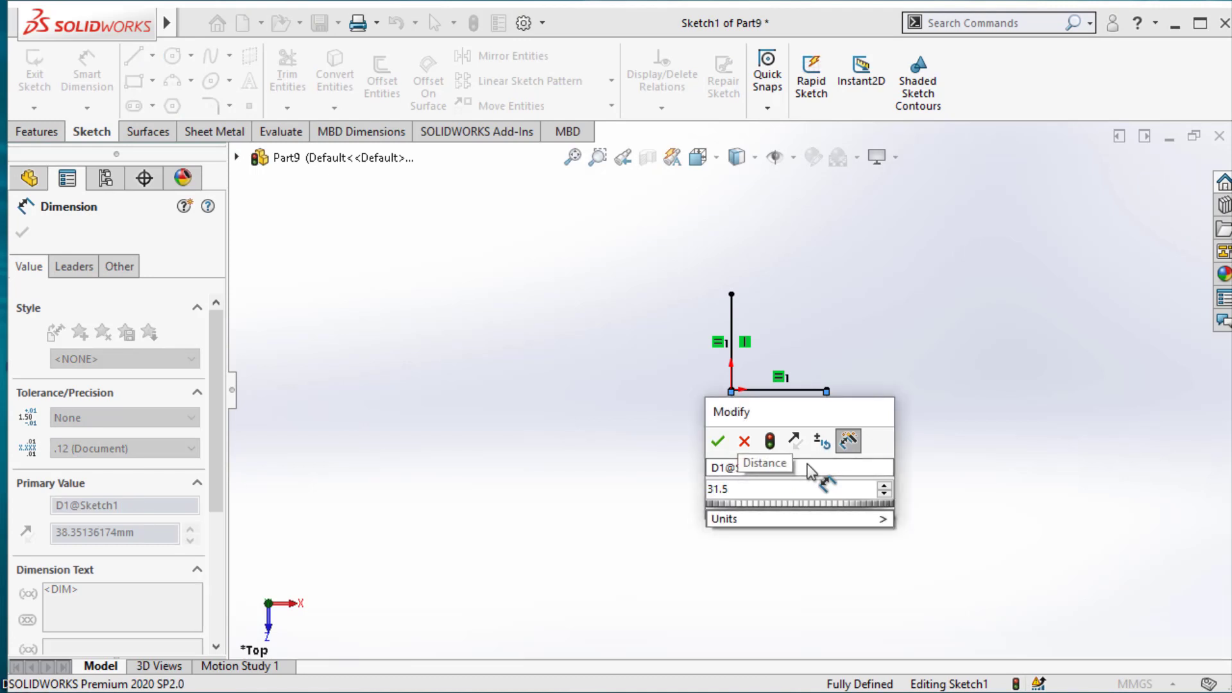
key("Return")
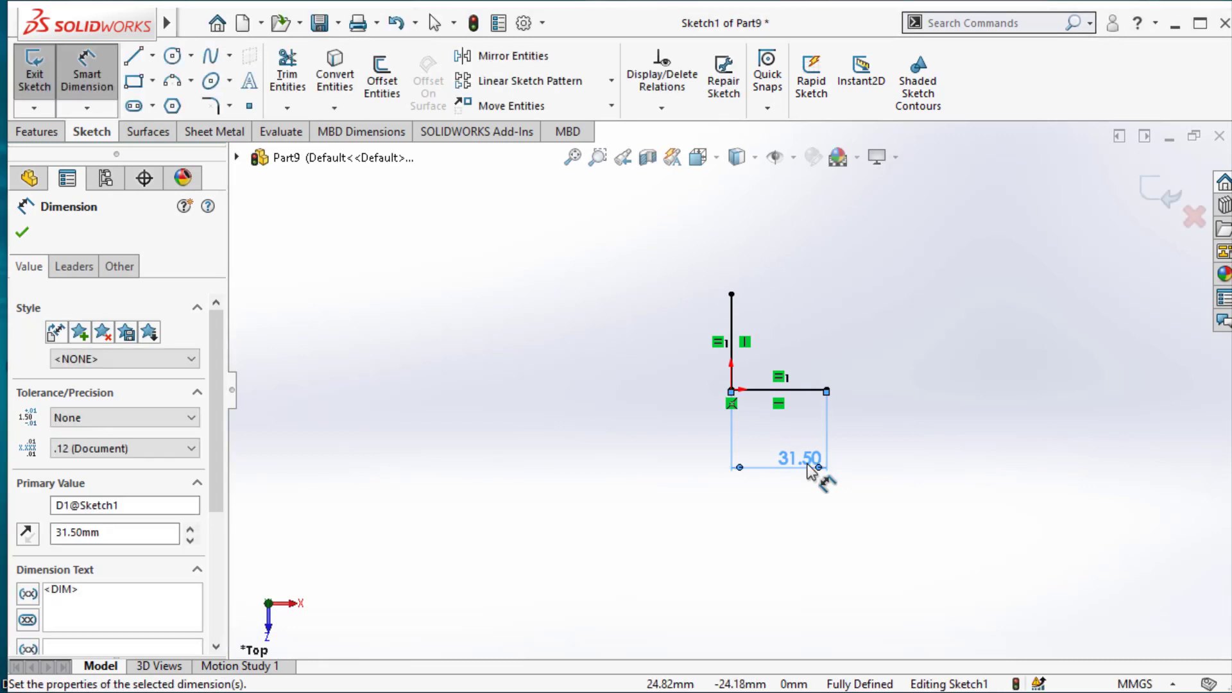
double_click(807, 462)
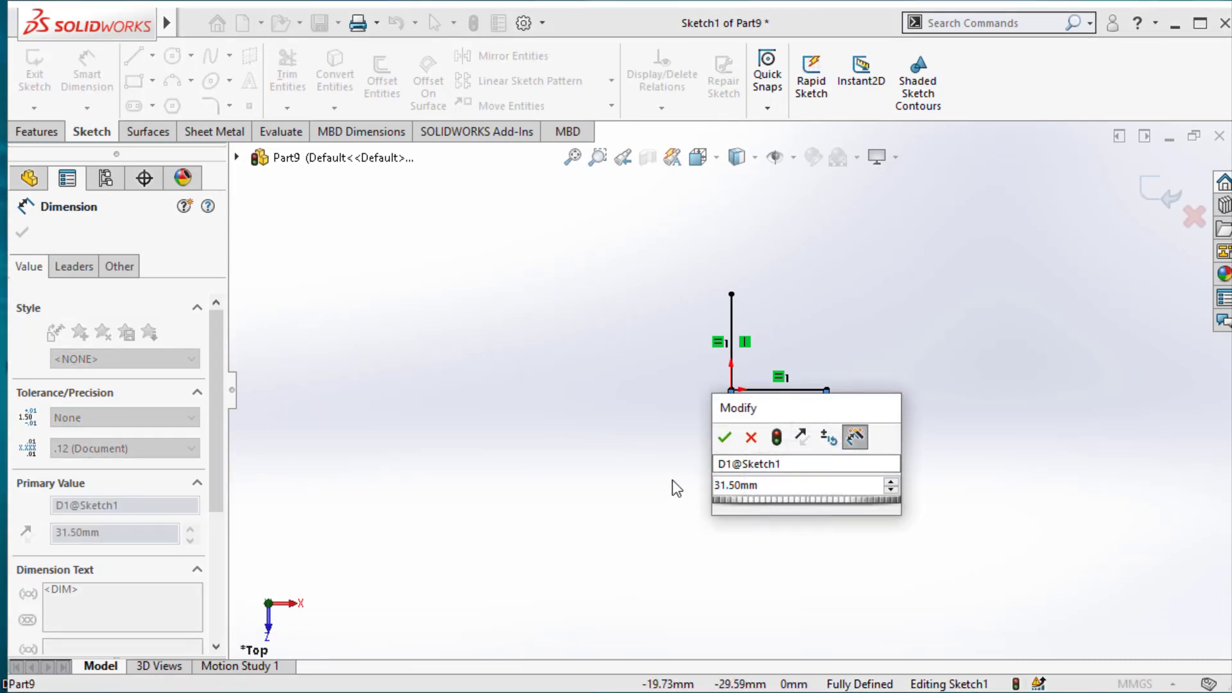
key("Return")
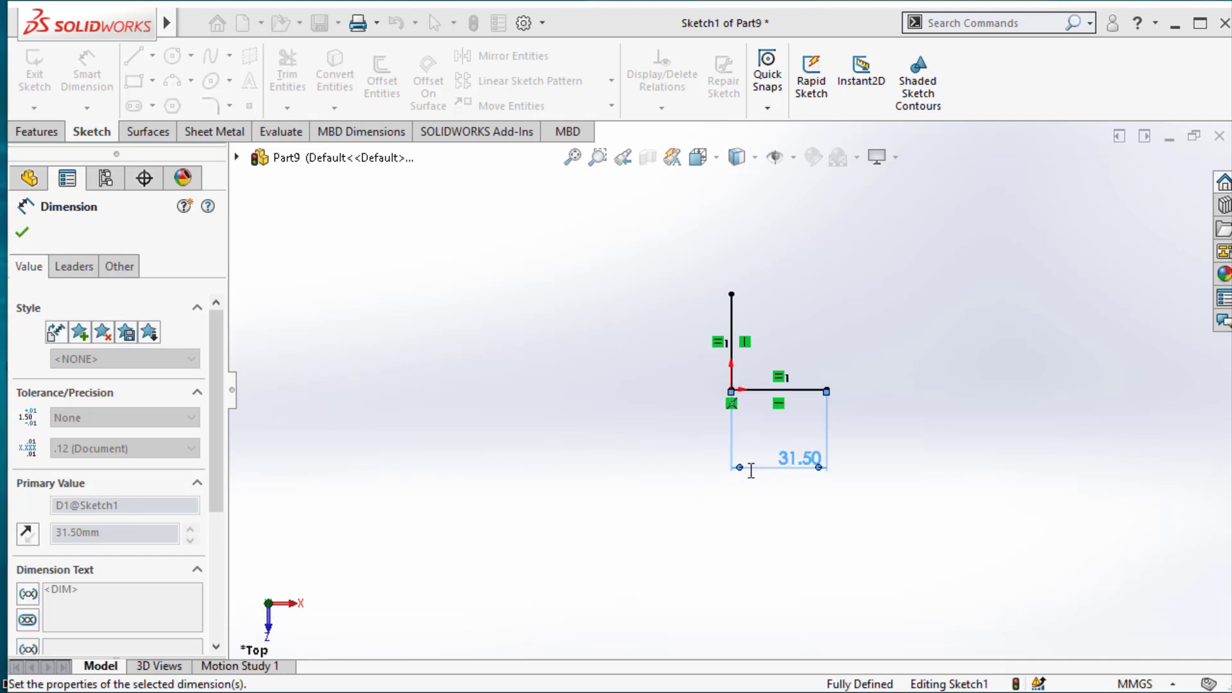
left_click(823, 536)
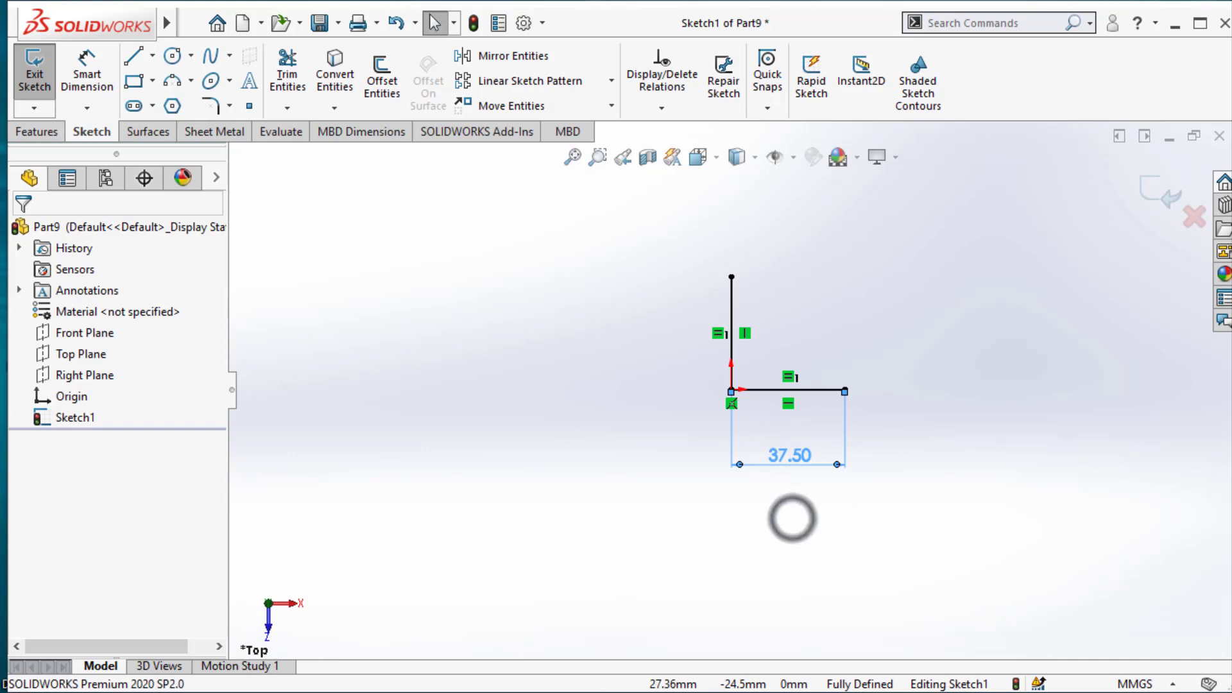
left_click(485, 495)
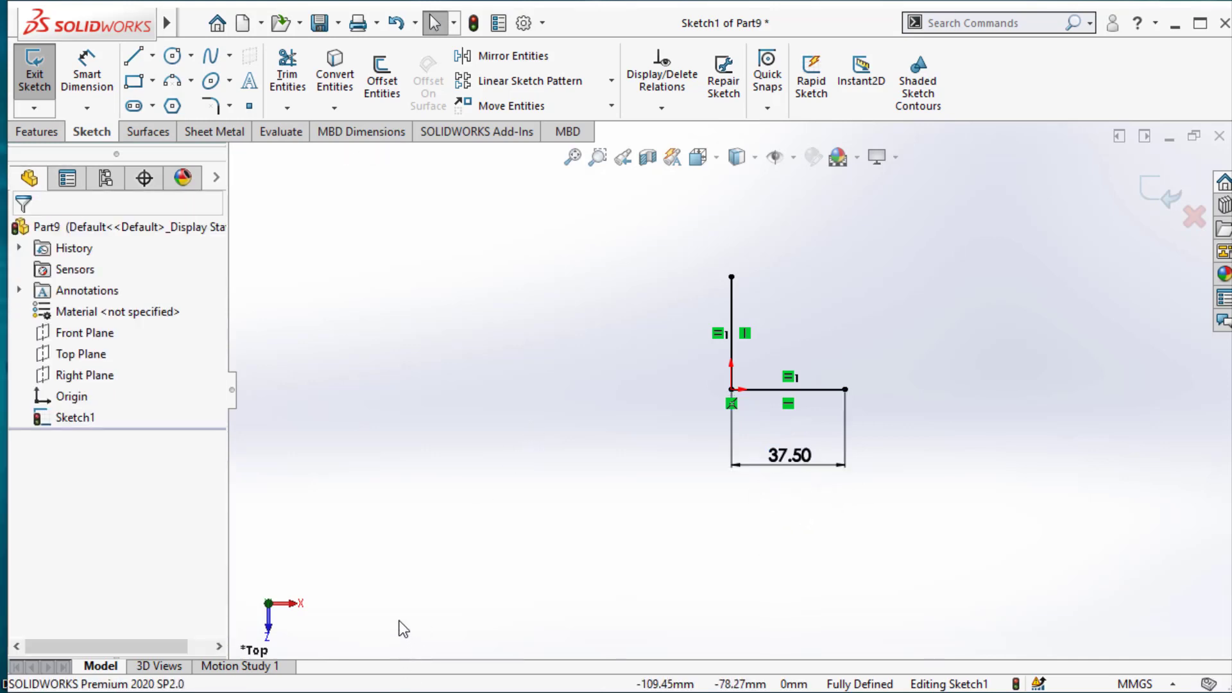
key("alt+Tab")
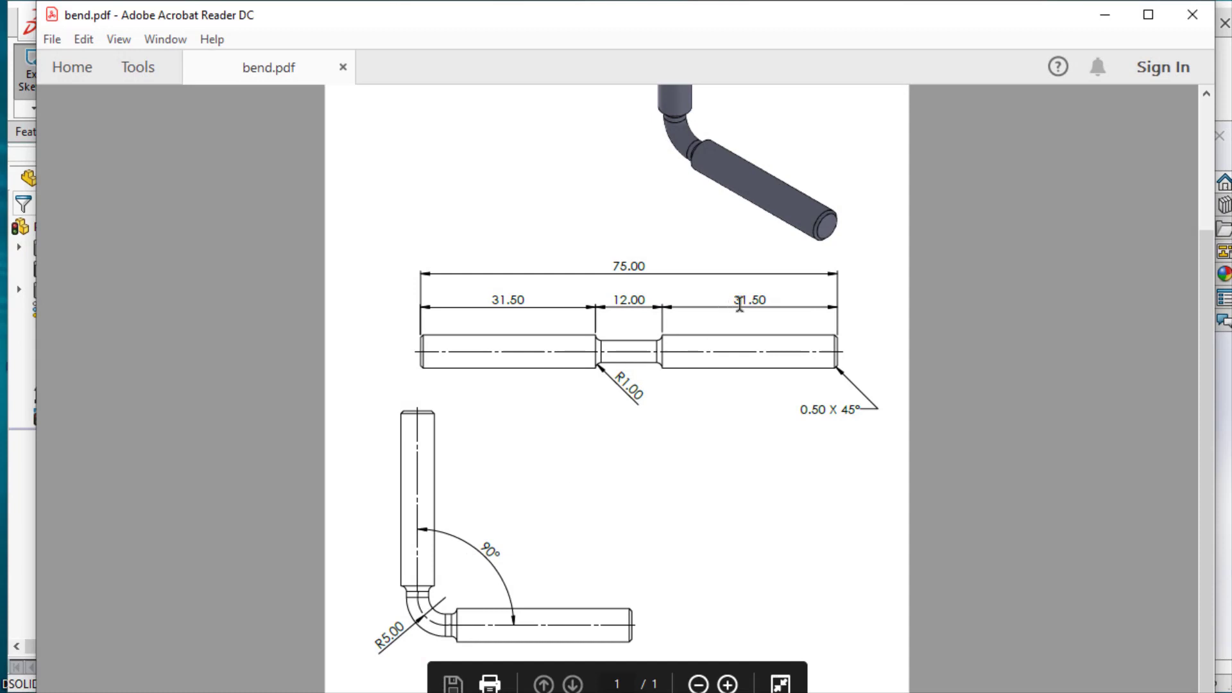
Highlight the 12.00 and 31.50 values on bend.pdf, then return to SOLIDWORKS.
left_click_drag(771, 299, 731, 299)
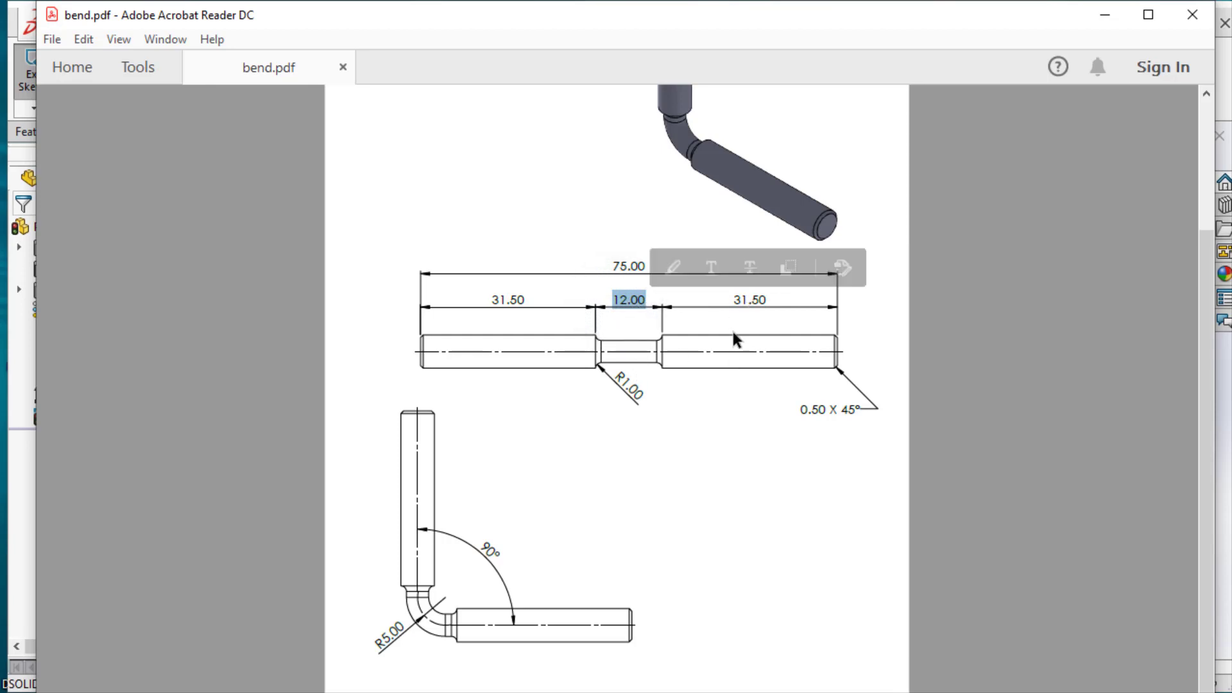
left_click(780, 302, "shift")
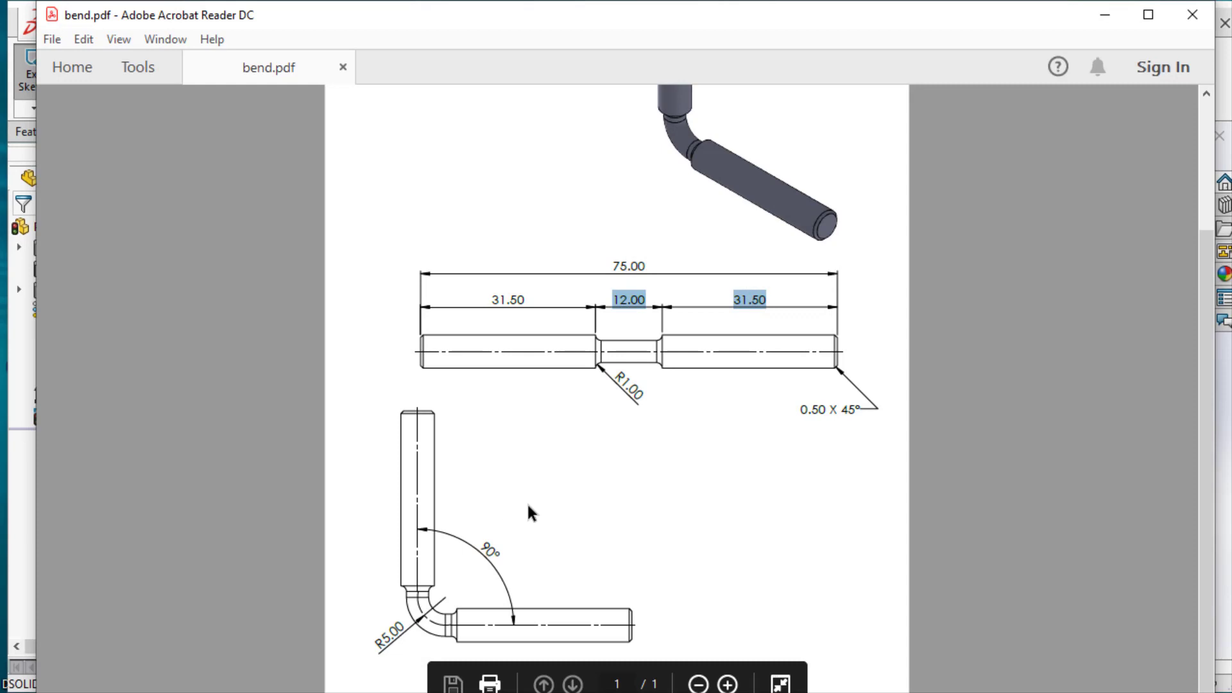
key("alt+Tab")
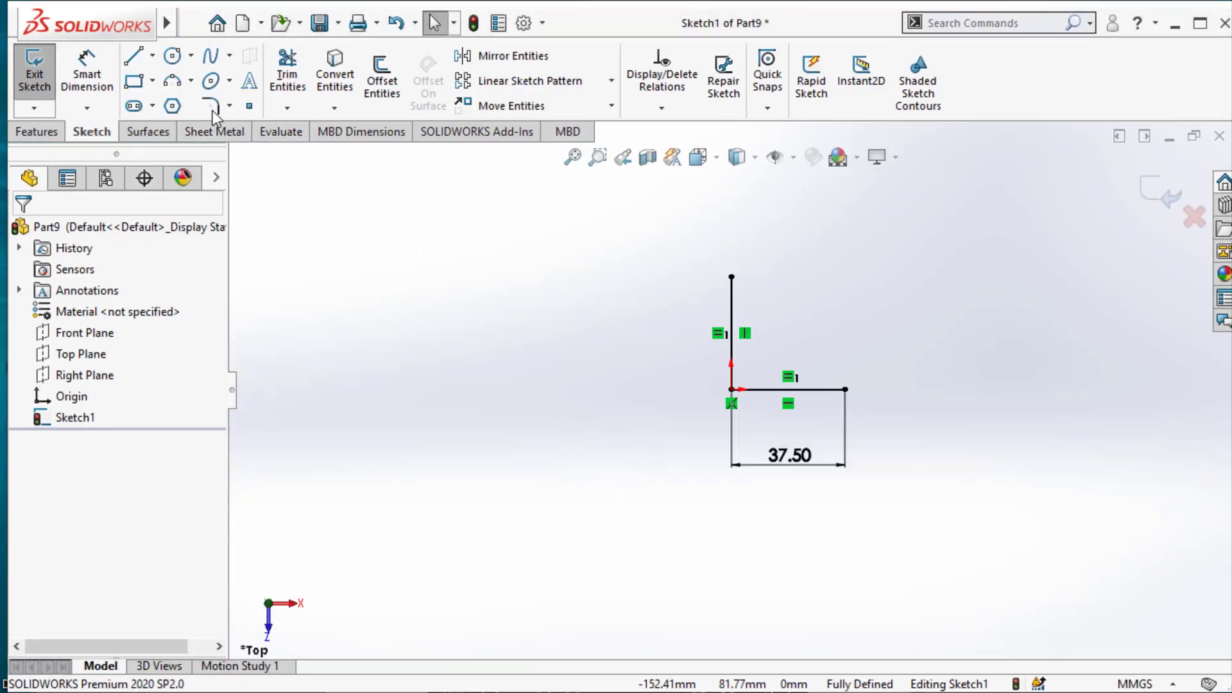
Round the vertical–horizontal line corner of Sketch1 with an R5 sketch fillet, accepting the relation warning.
left_click(212, 108)
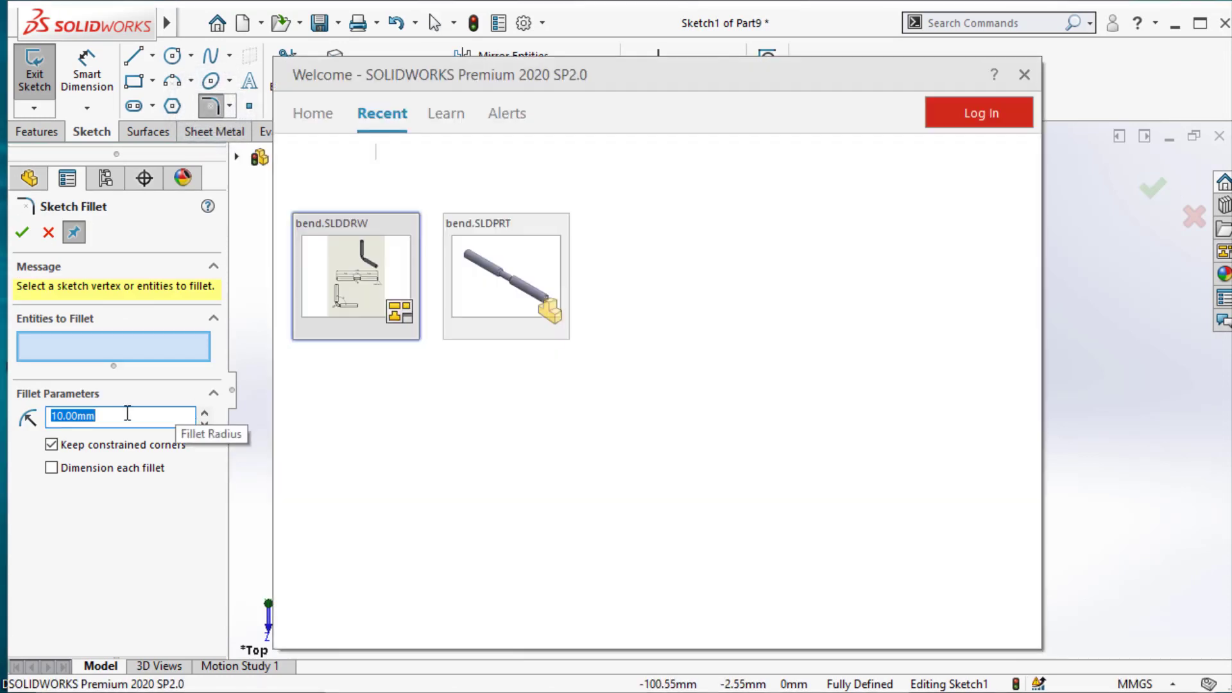
left_click(1023, 76)
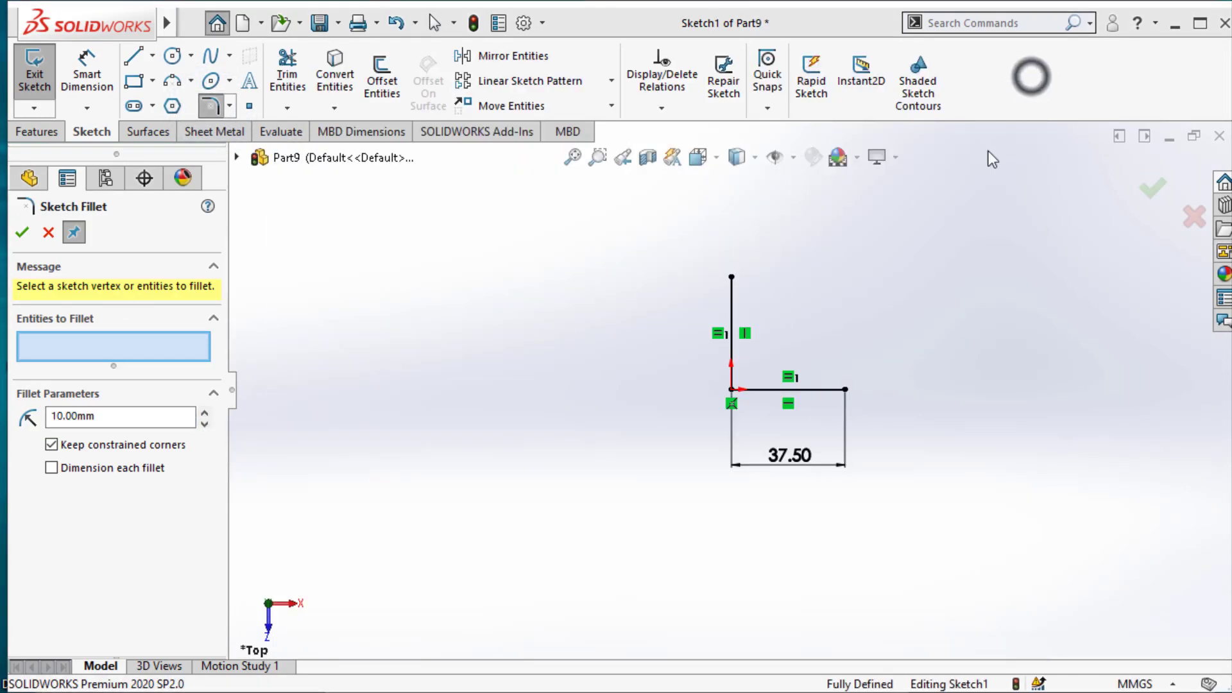
left_click(122, 417)
type("5")
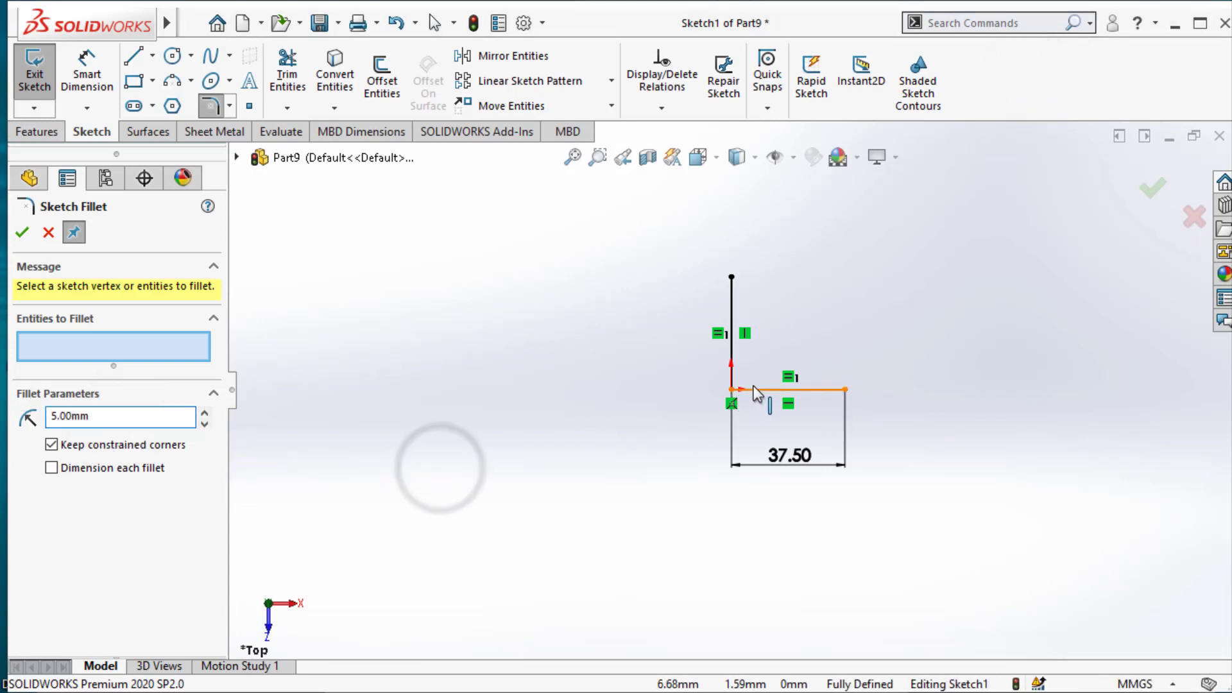
left_click(745, 389)
left_click(732, 356)
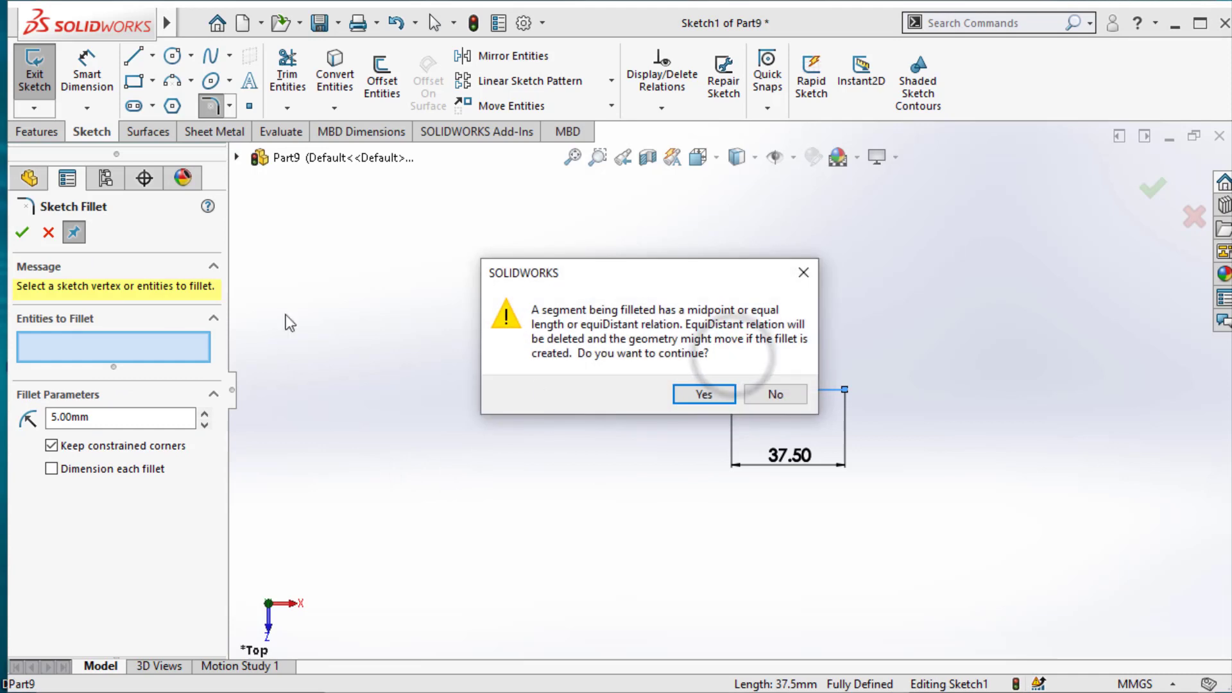
left_click(688, 392)
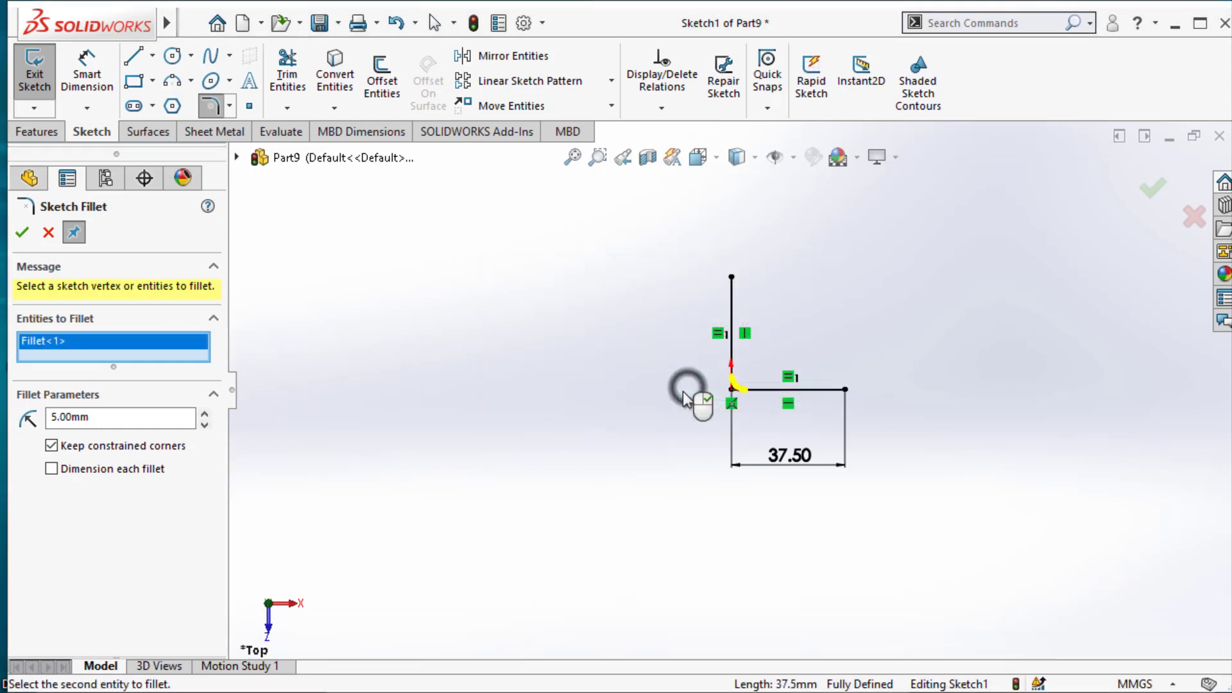
left_click(21, 232)
scroll(787, 432, "down", 3)
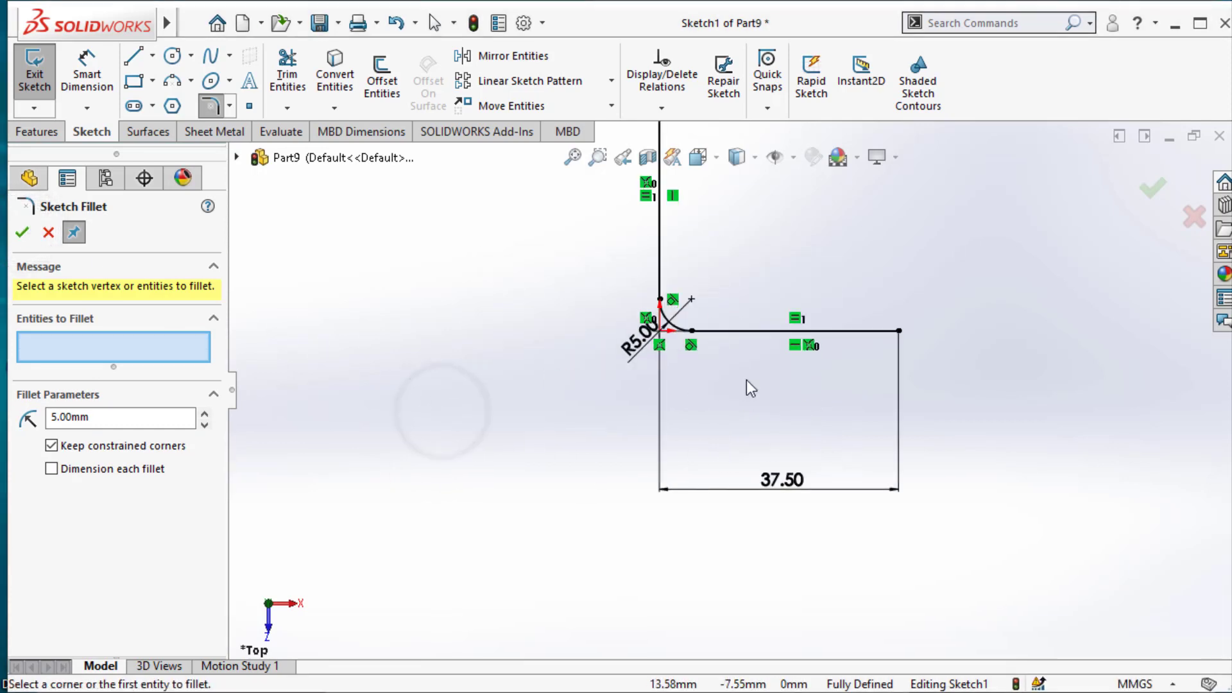
scroll(747, 382, "down", 2)
Exit Sketch Fillet and delete the 37.50 length dimension.
left_click(745, 448)
key("Escape")
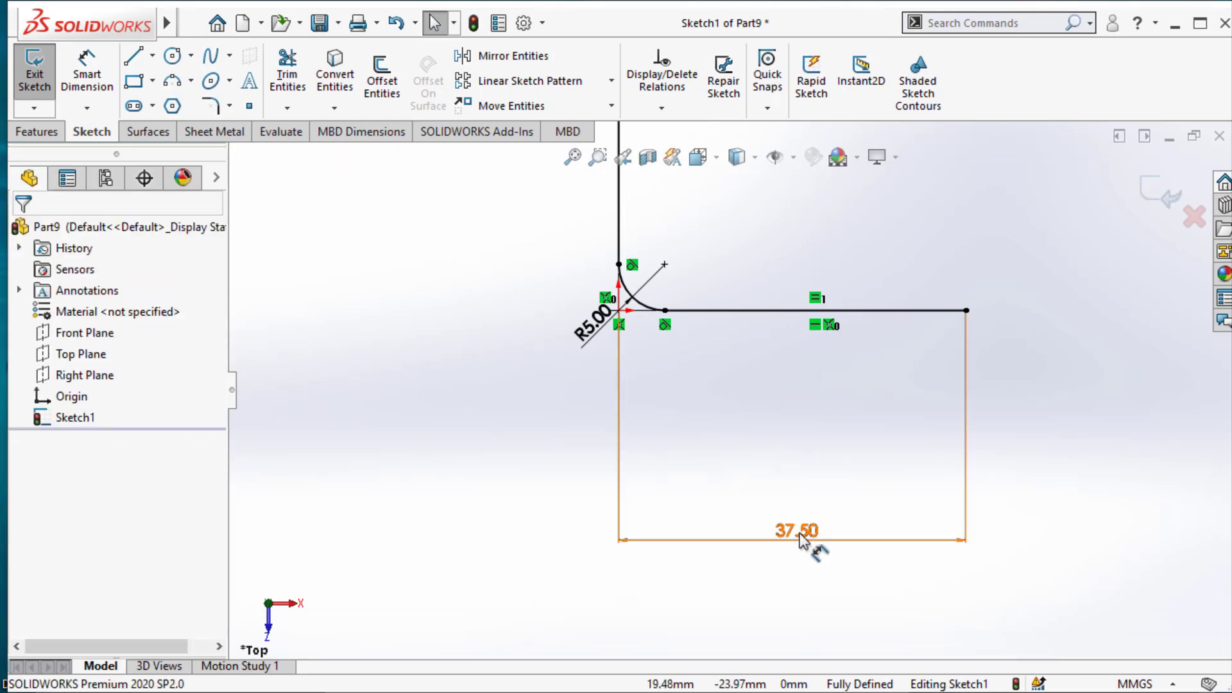
left_click(798, 536)
key("Delete")
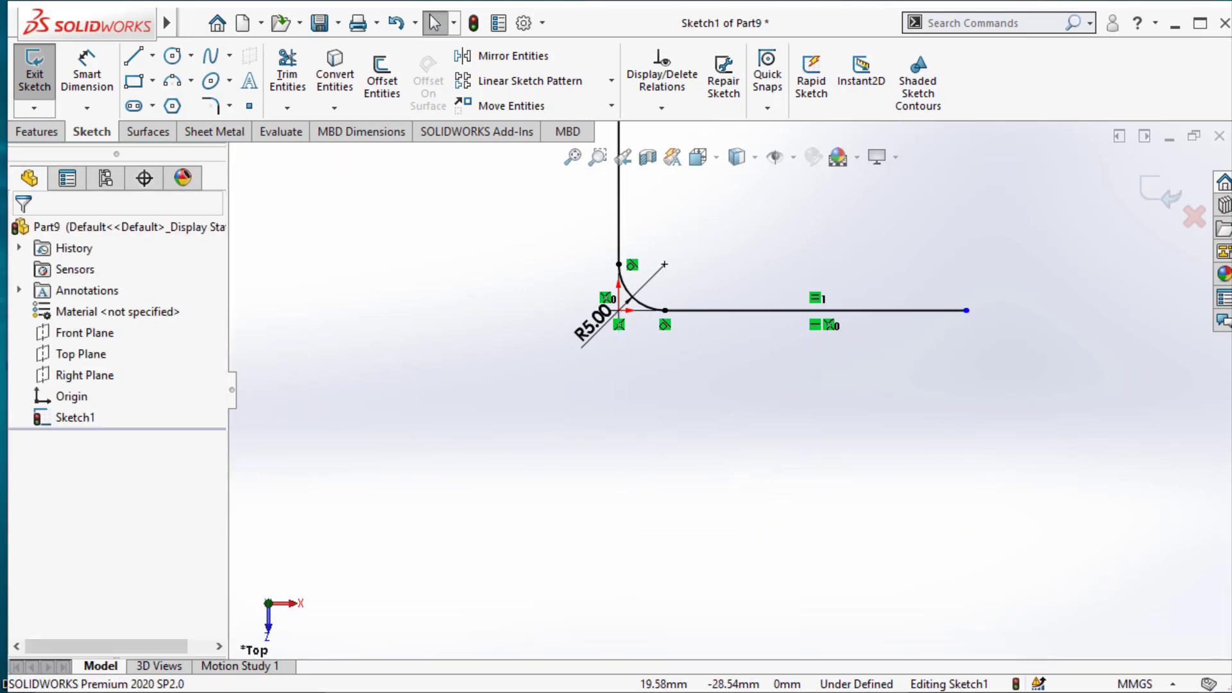
scroll(718, 366, "up", 4)
scroll(712, 352, "down", 3)
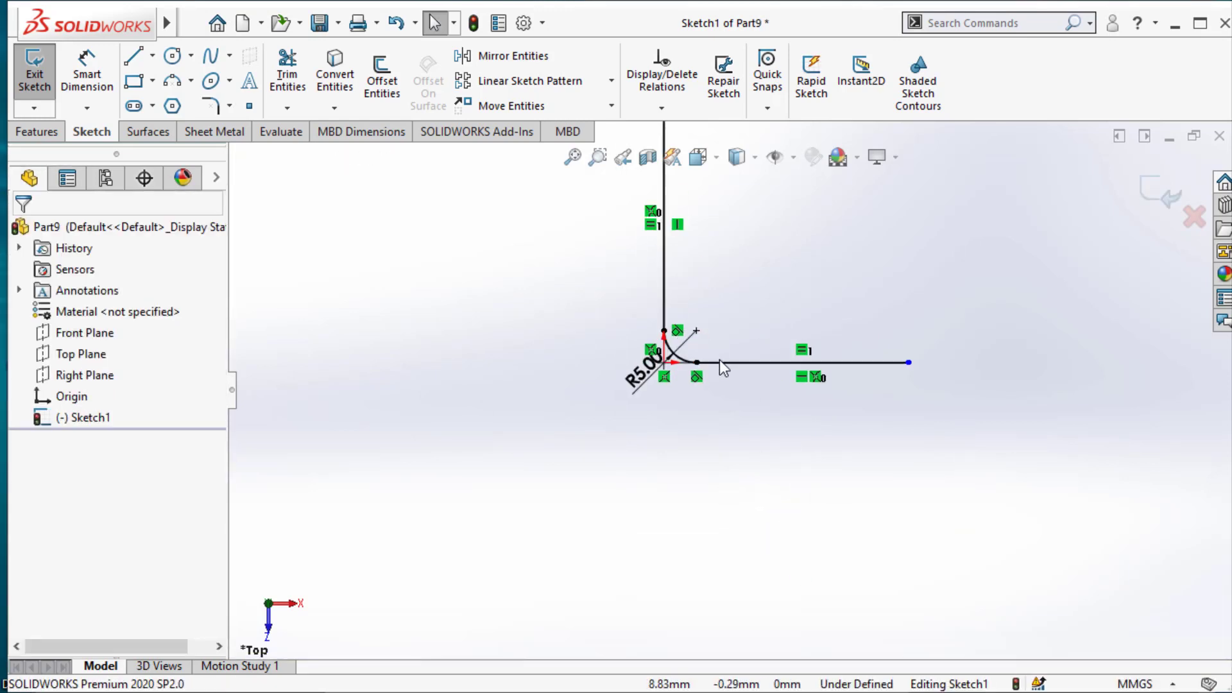
Move the R5.00 fillet dimension out to the left of the corner.
left_click_drag(637, 385, 482, 330)
left_click(555, 425)
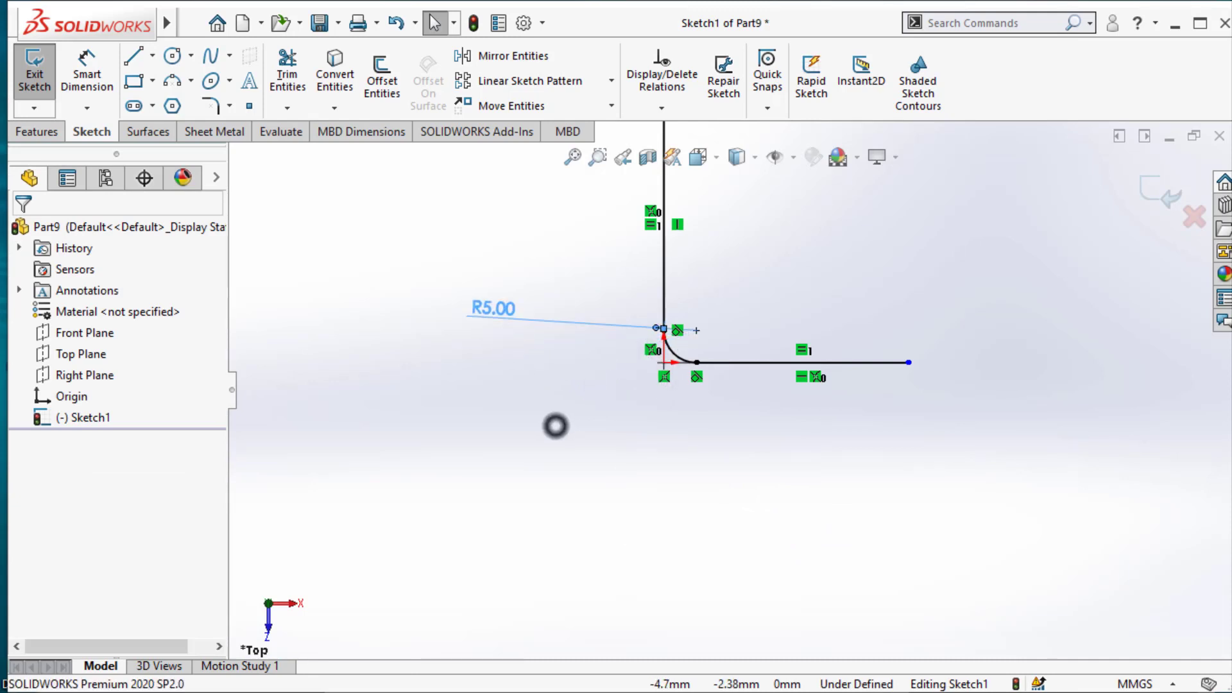
scroll(732, 379, "up", 1)
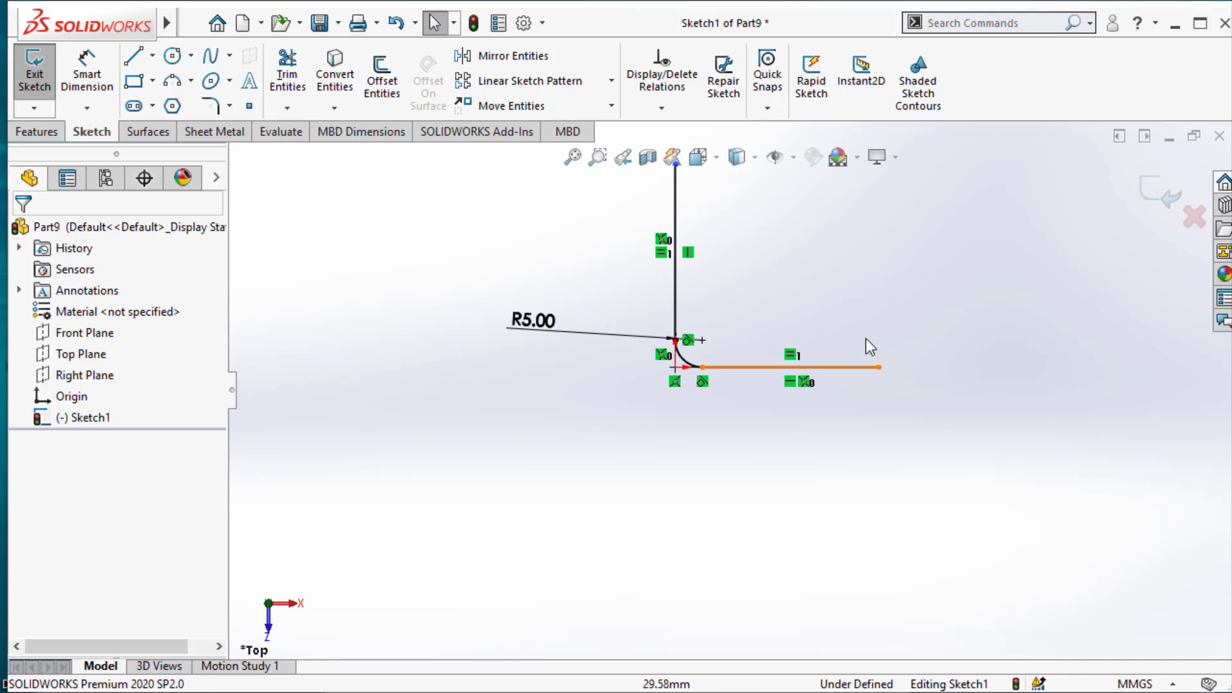
scroll(828, 365, "up", 3)
scroll(786, 328, "down", 2)
left_click(779, 317)
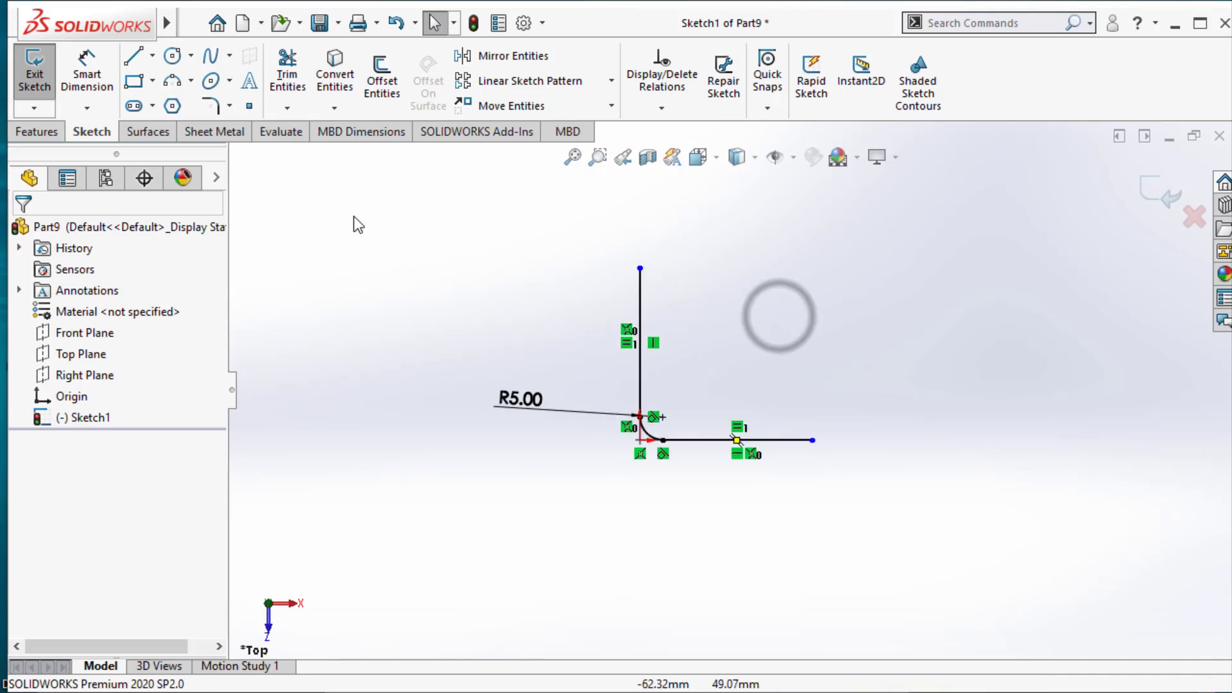
Add a 72.85 Path Length dimension over the vertical line, R5 arc and horizontal line.
left_click(74, 109)
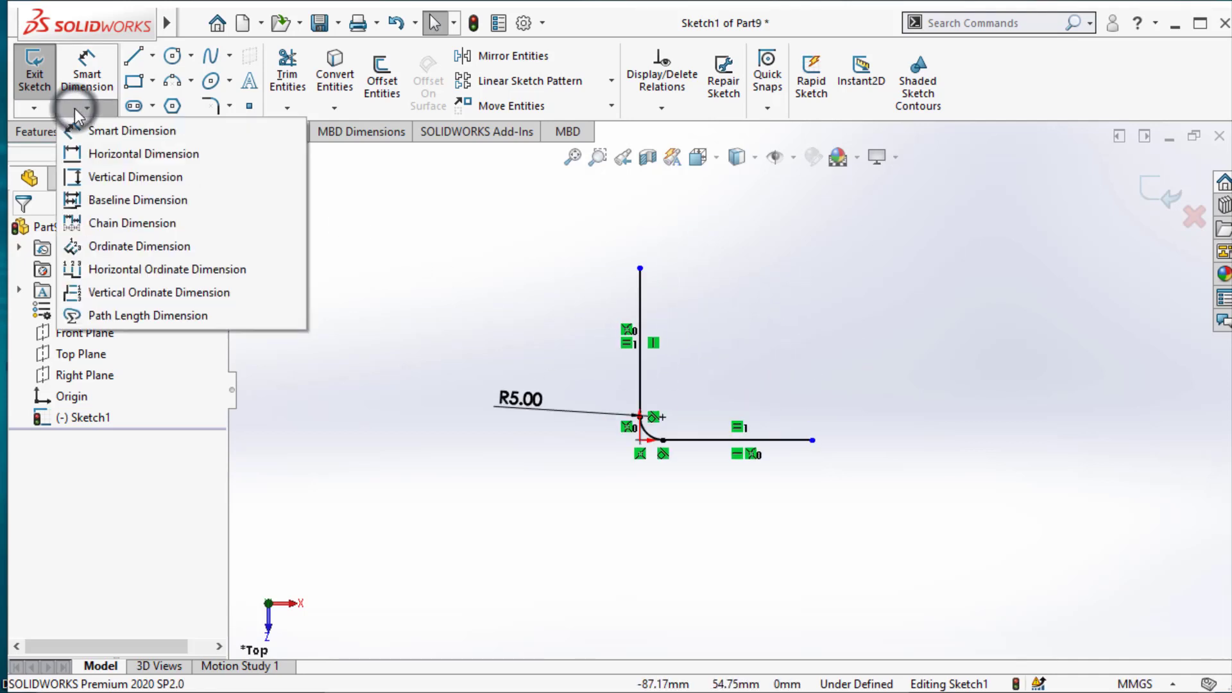
left_click(114, 314)
scroll(737, 387, "down", 2)
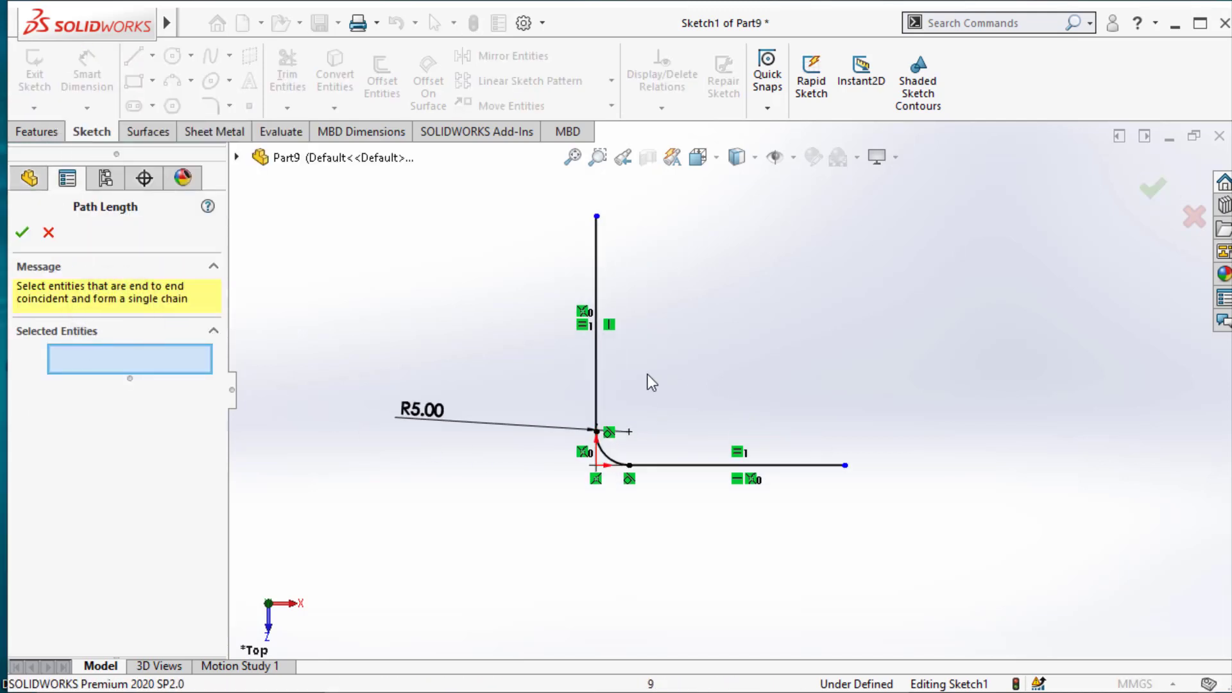
left_click(597, 363)
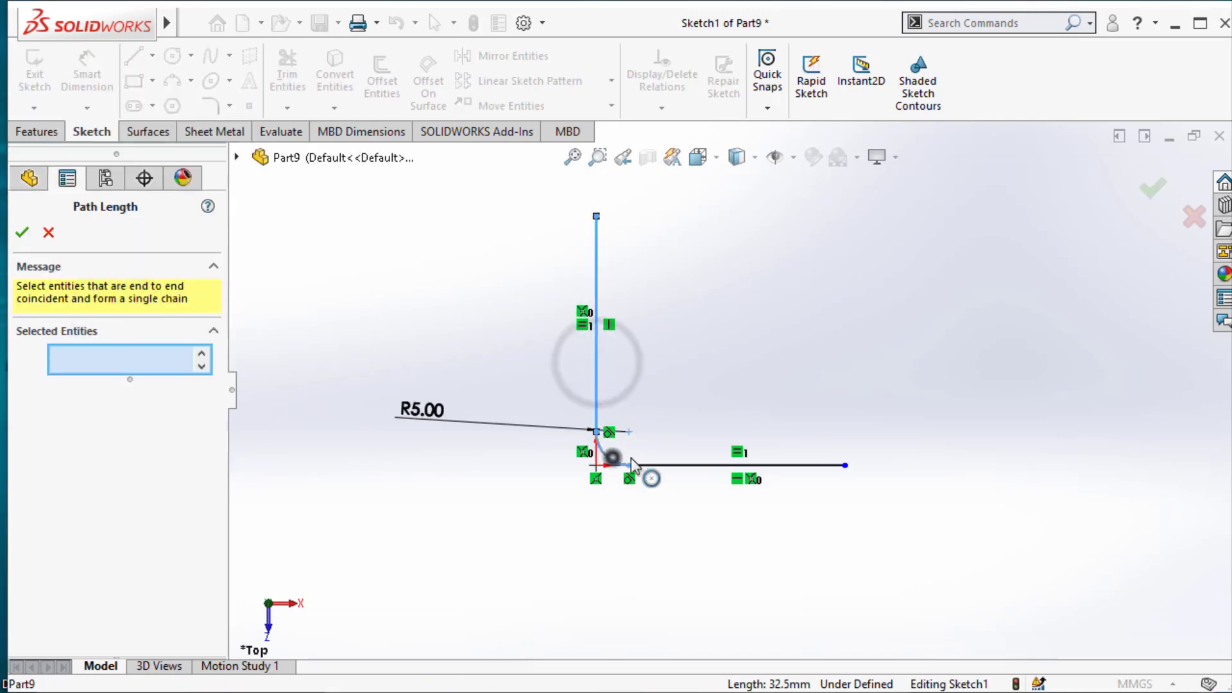
left_click(611, 457)
left_click(680, 463)
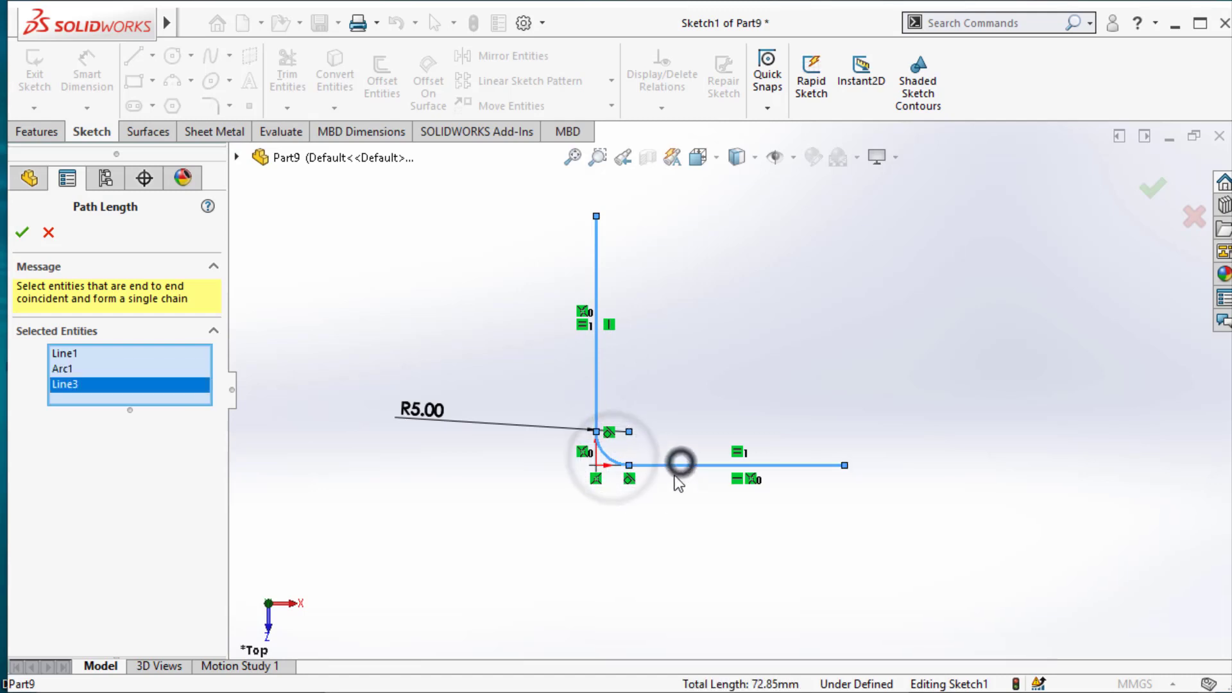
left_click(19, 233)
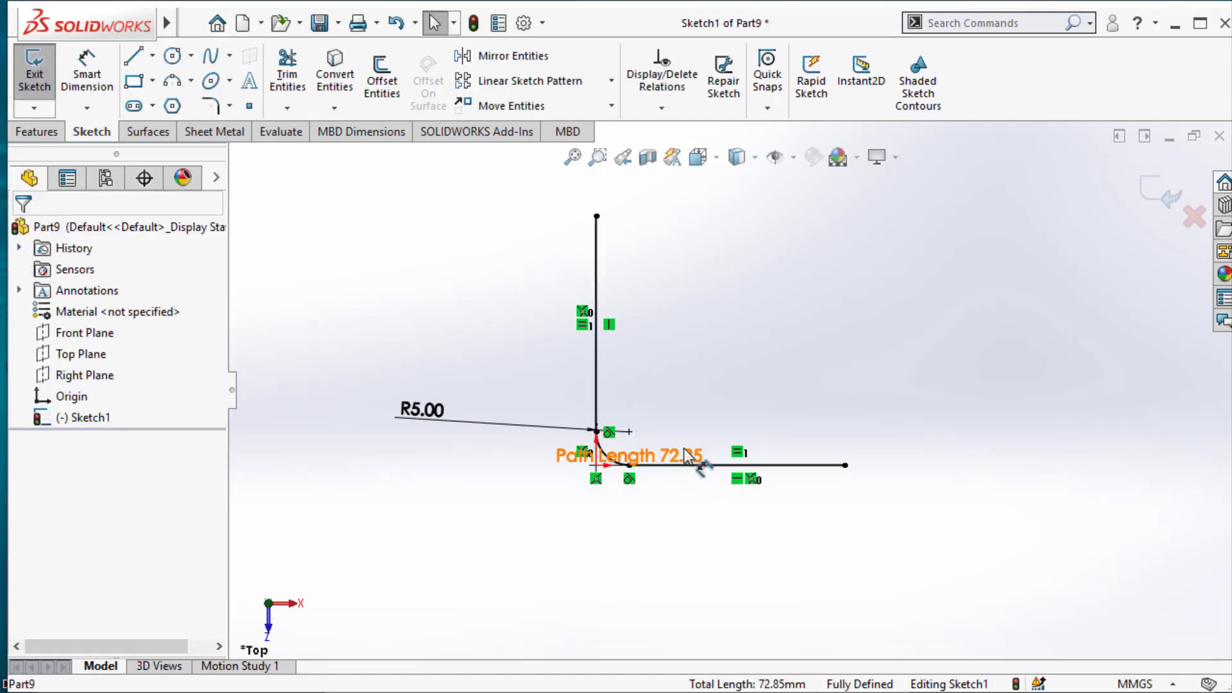
left_click_drag(684, 463, 778, 554)
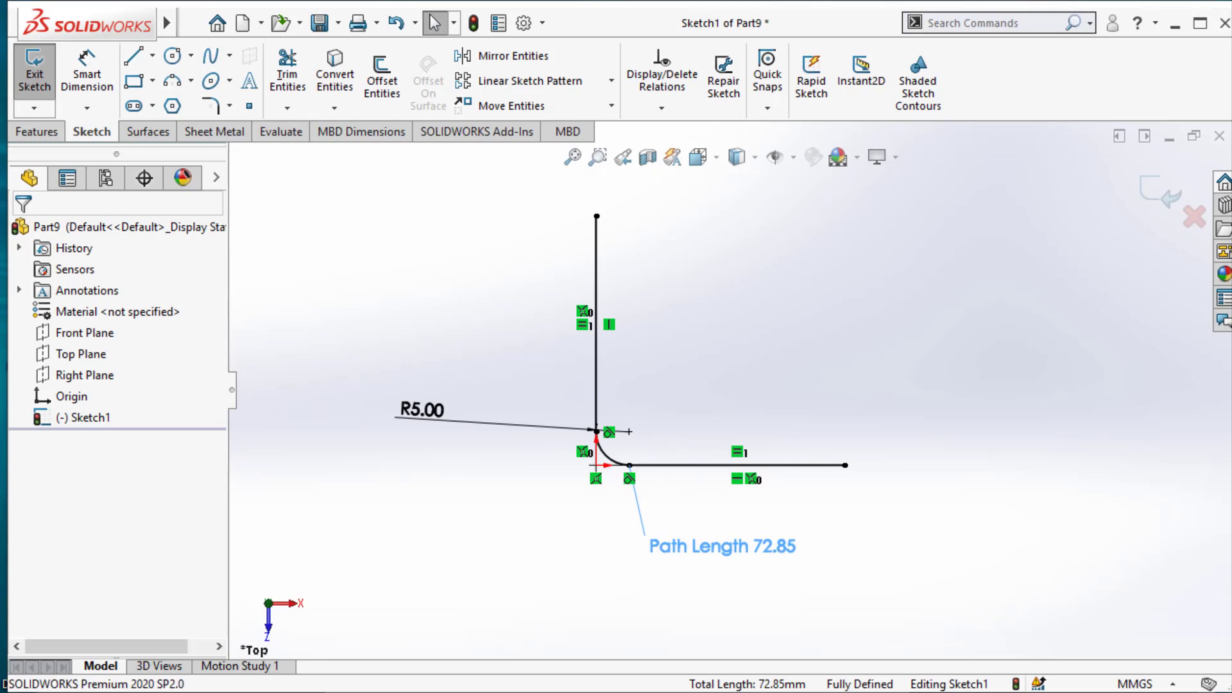
left_click(842, 573)
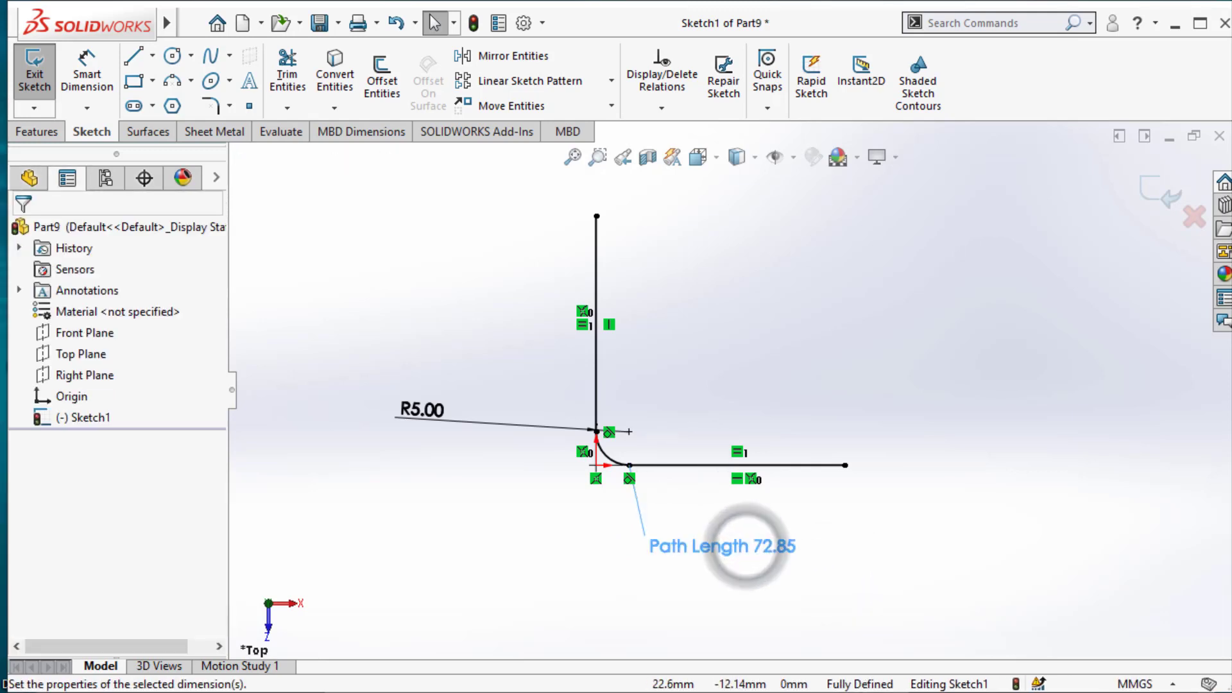
Change the path length dimension to 75 mm.
double_click(746, 546)
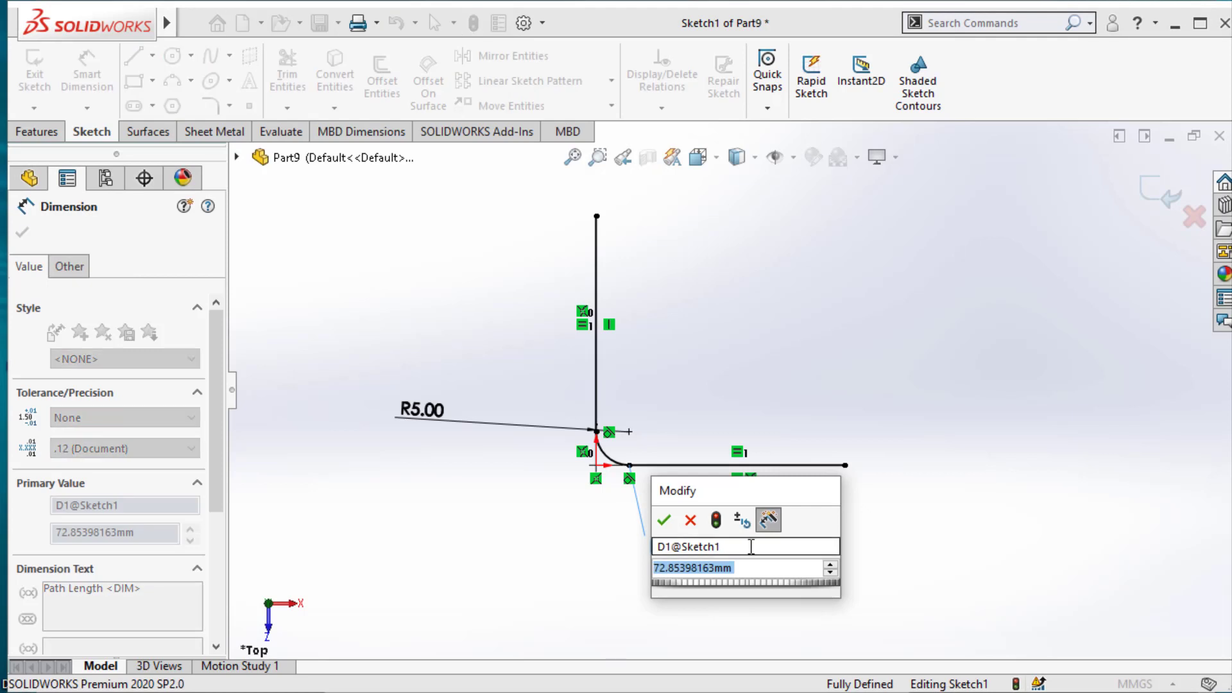
type("75")
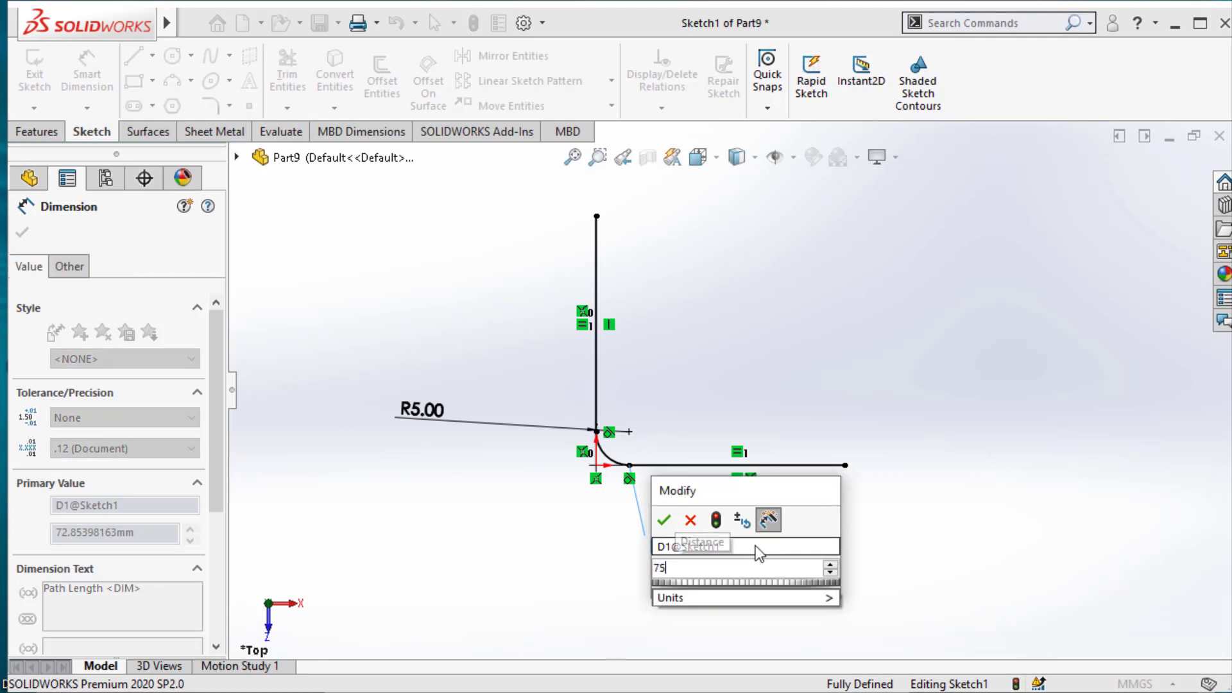
key("Return")
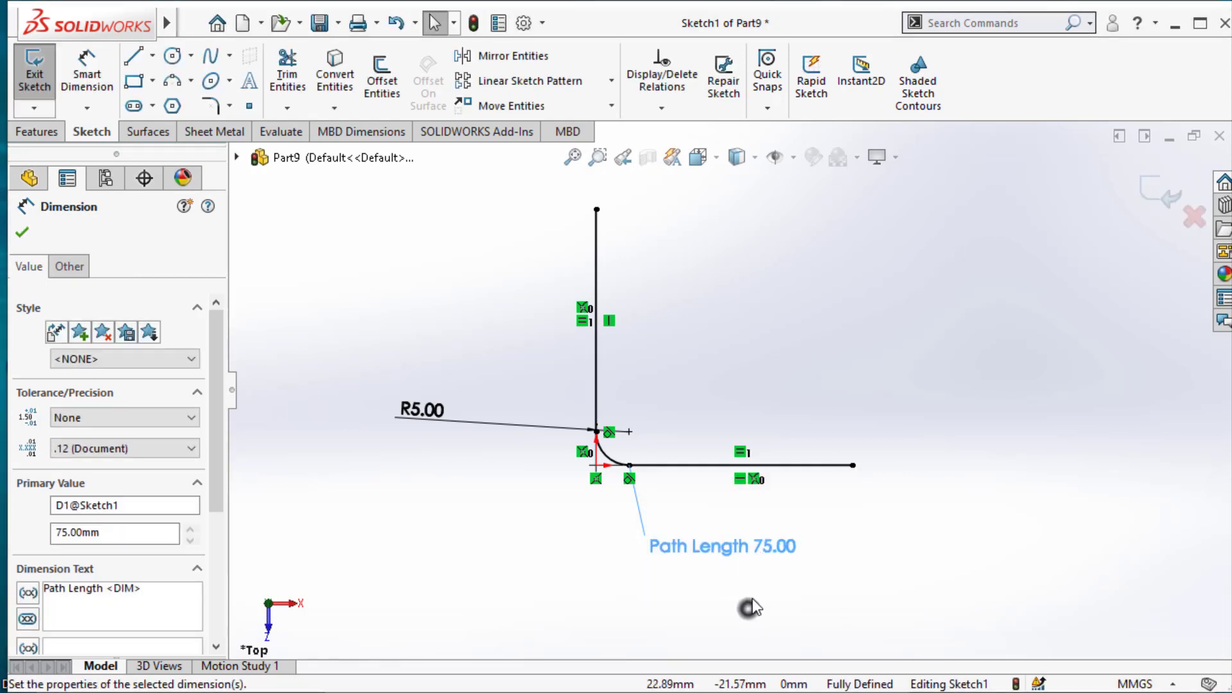
Dimension the horizontal leg as a driven 33.57 mm reference dimension placed above it.
left_click(811, 476)
left_click(723, 457)
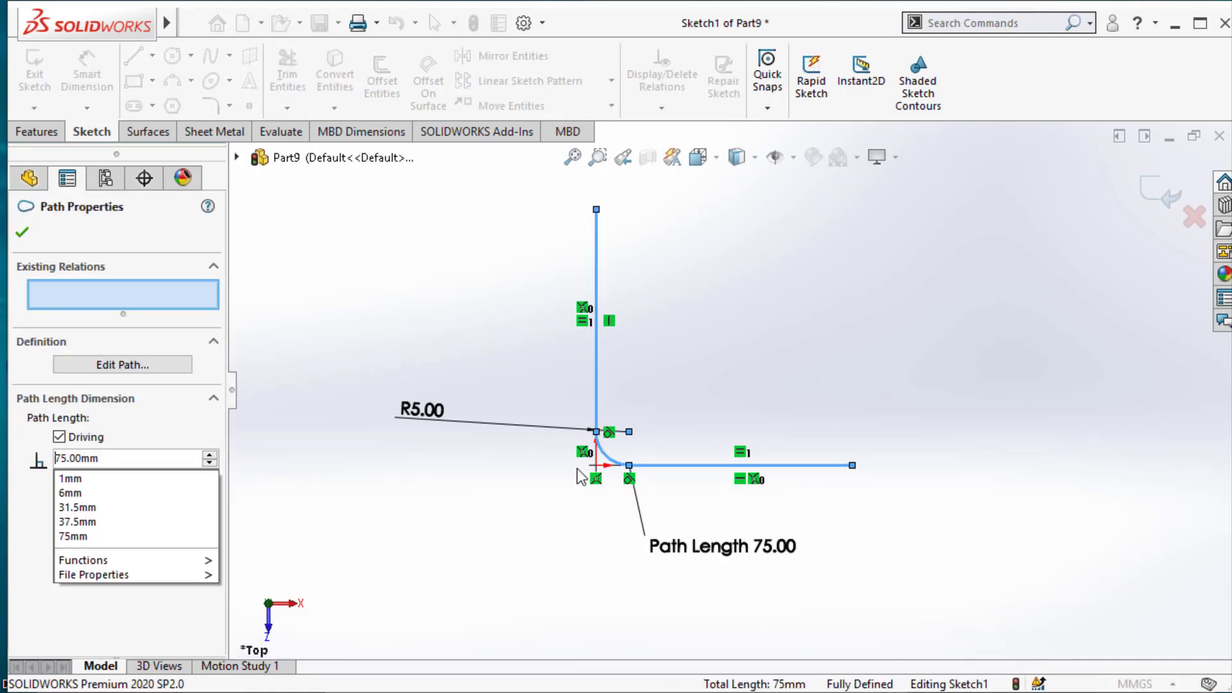
left_click(23, 232)
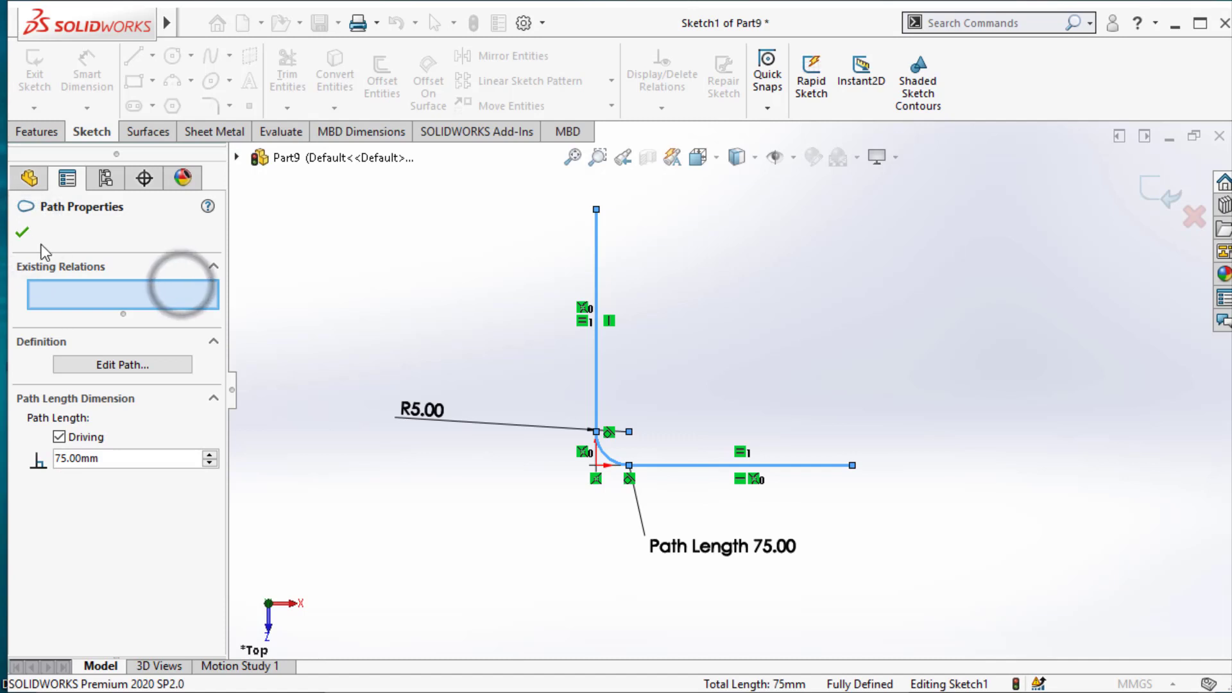
left_click(23, 231)
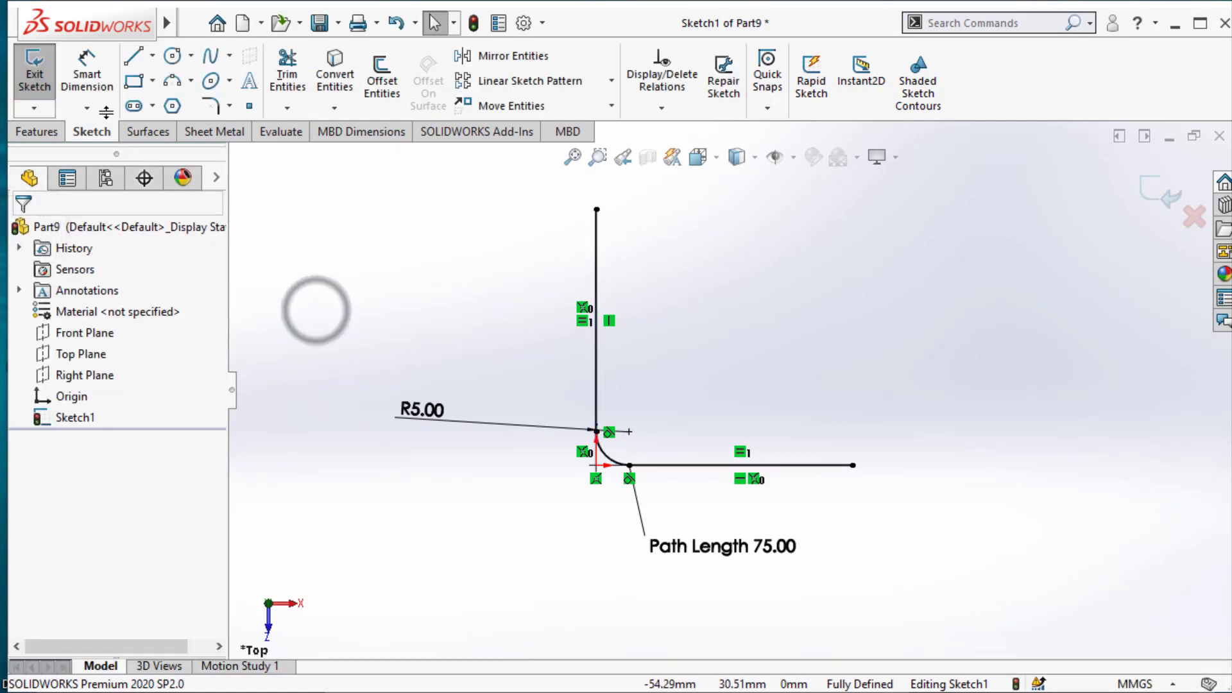
left_click(87, 75)
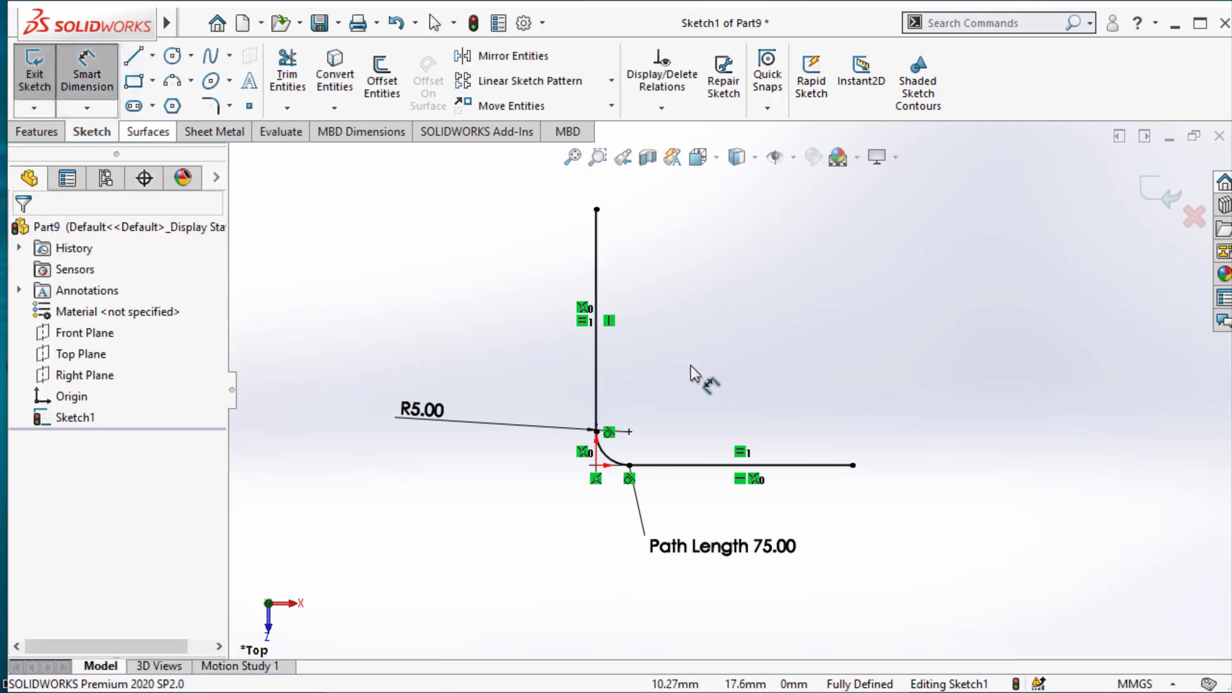
left_click(794, 463)
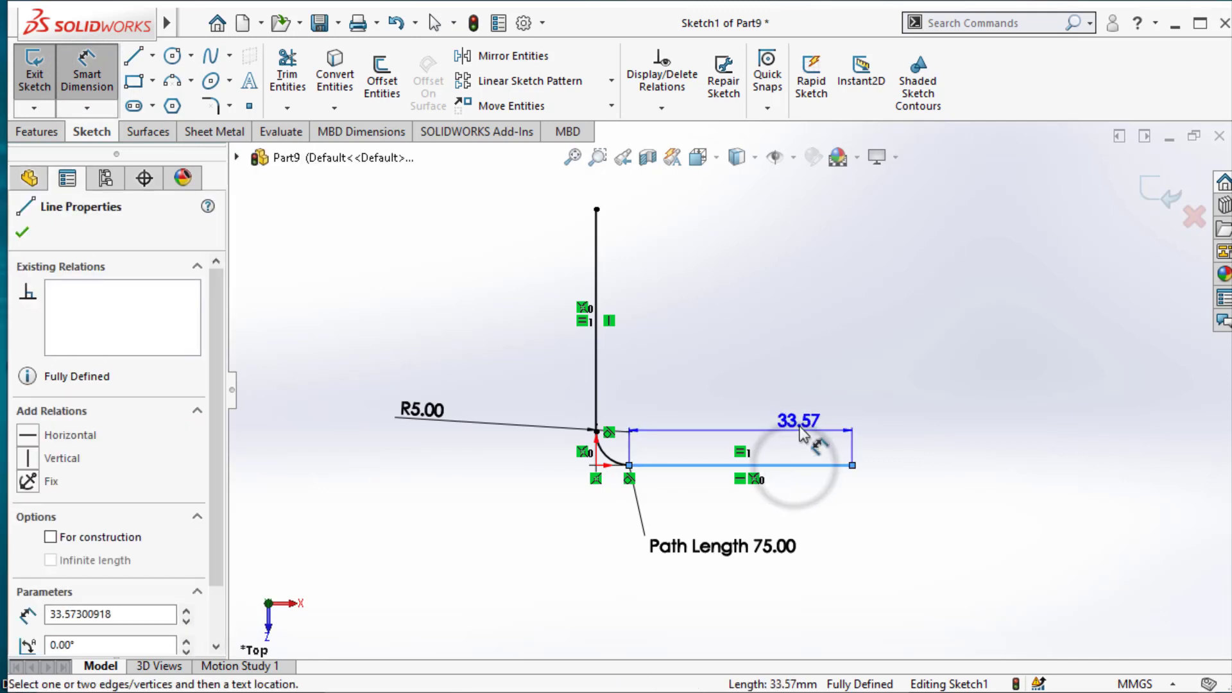
left_click(782, 404)
left_click(770, 353)
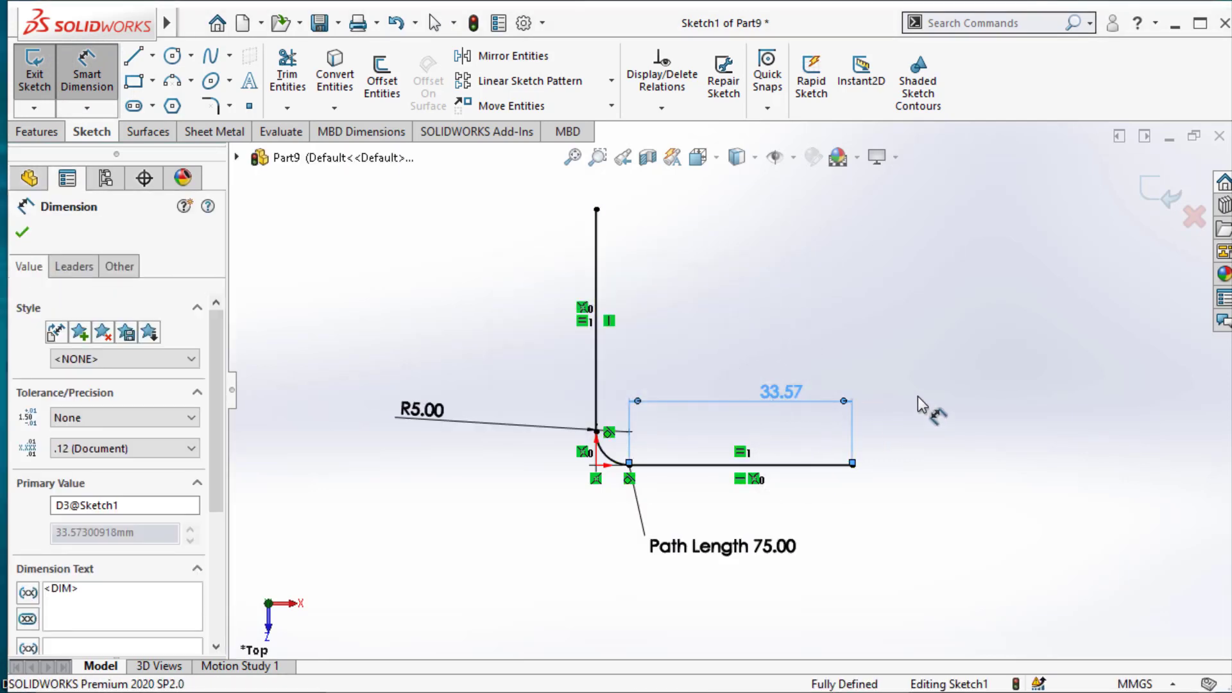
left_click(950, 394)
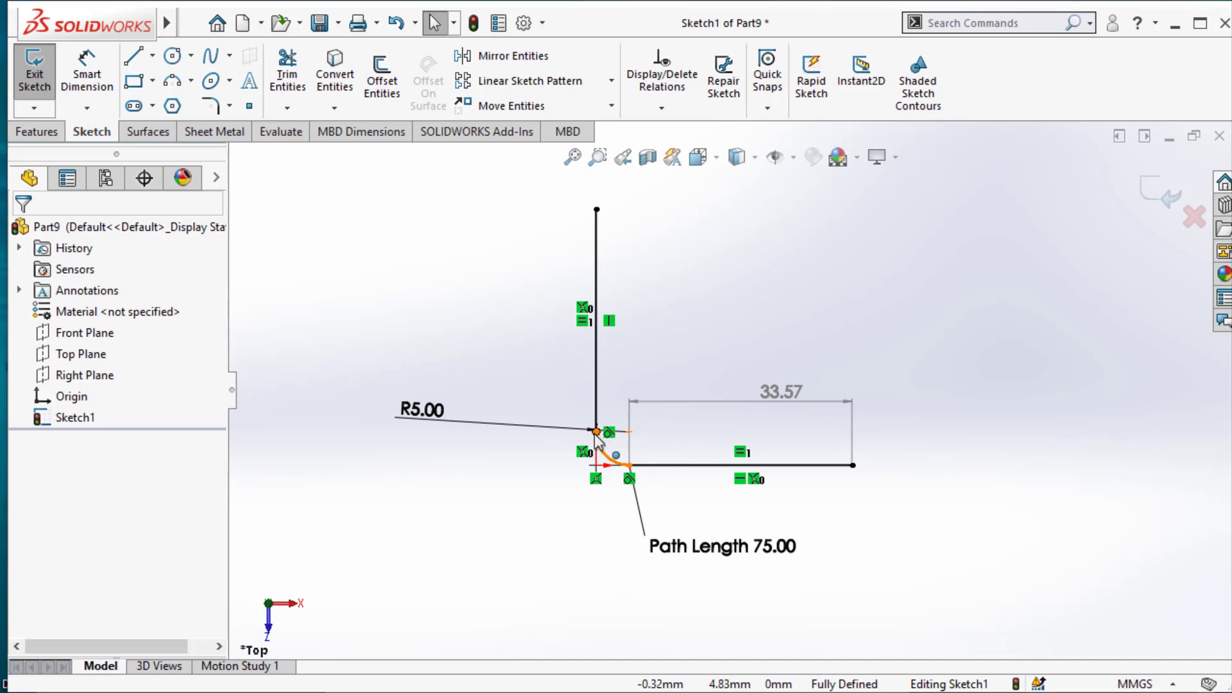
mouse_move(91, 23)
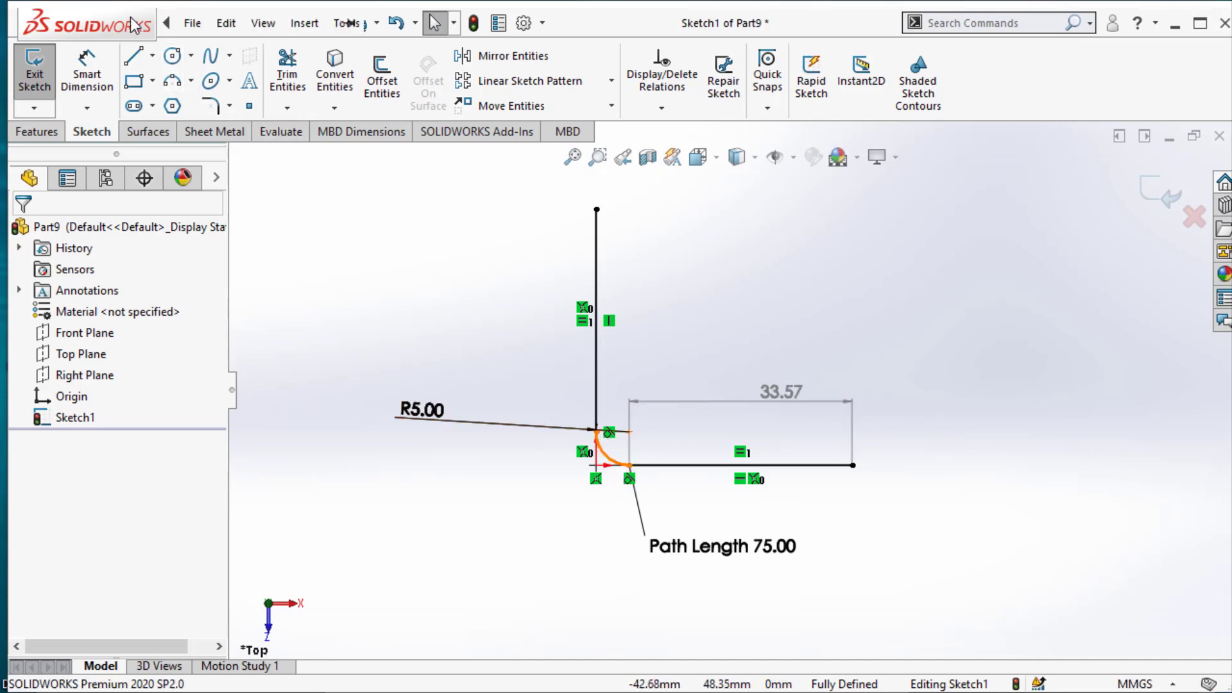
Switch to the Part8 document and start a Flex feature from Insert > Features.
left_click(396, 23)
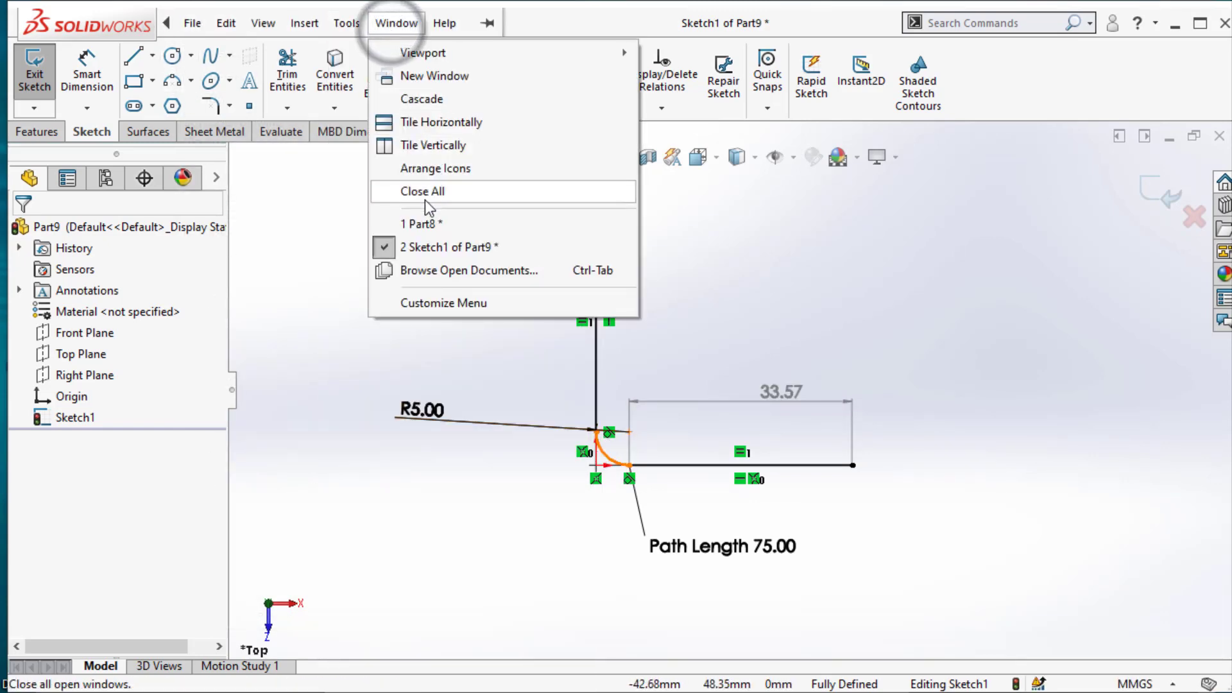
left_click(425, 225)
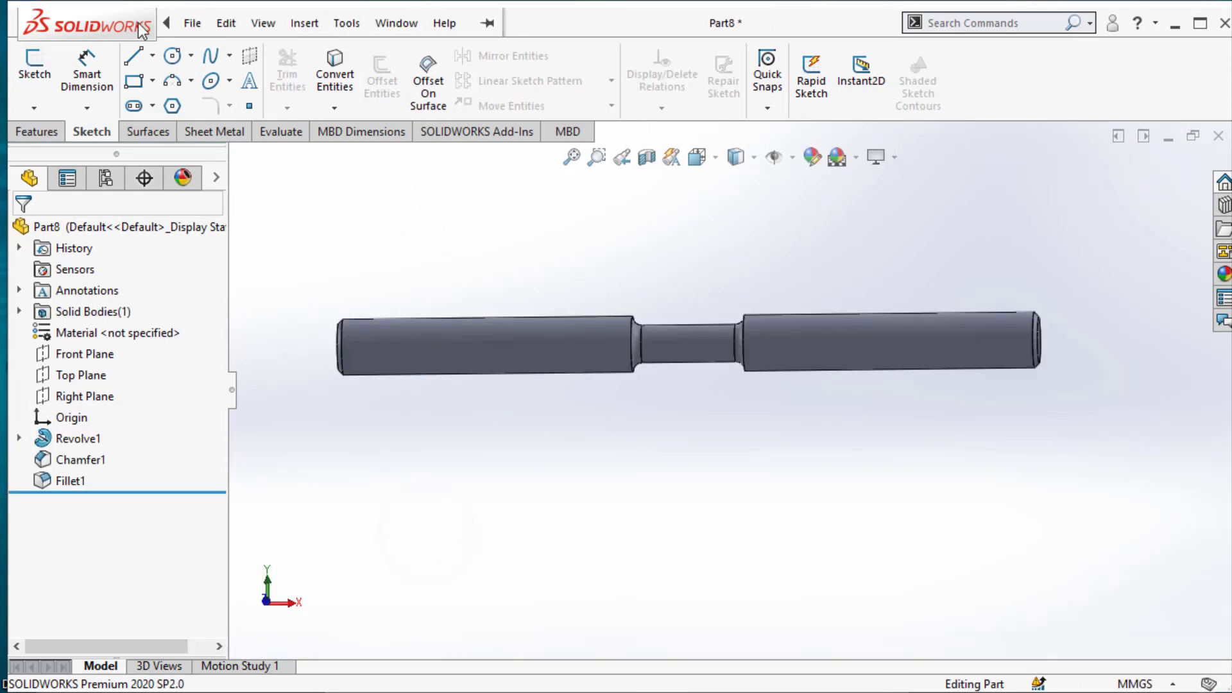
left_click(304, 24)
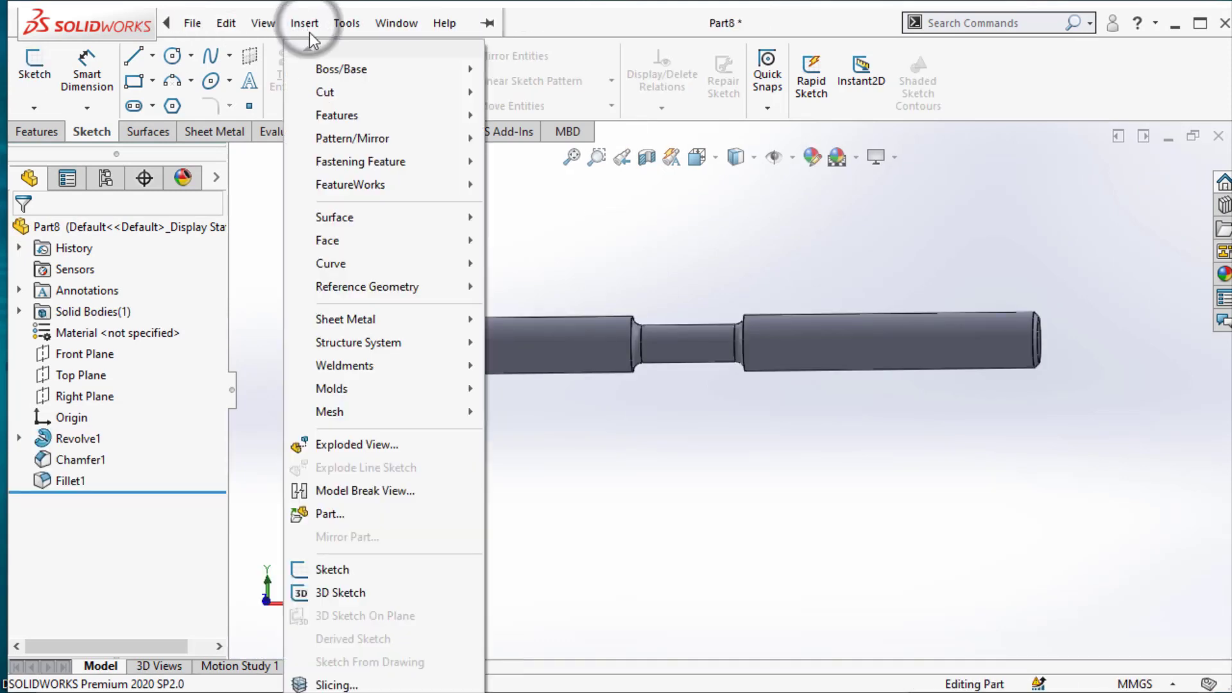
left_click(352, 117)
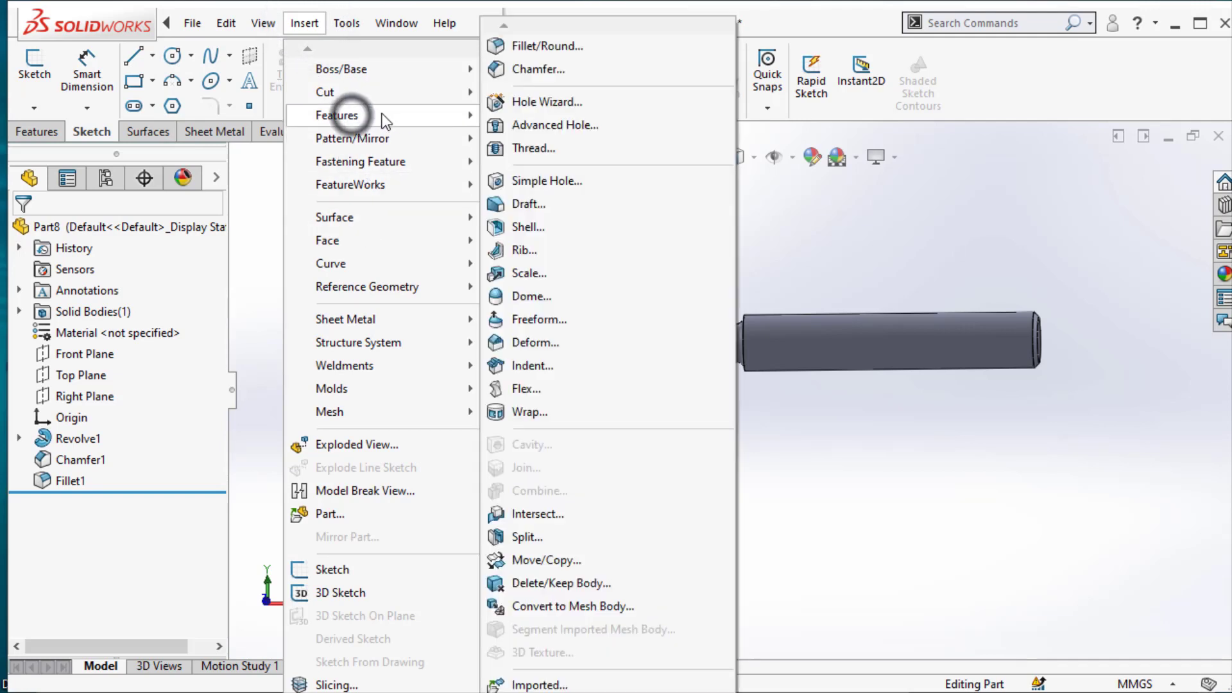
left_click(533, 390)
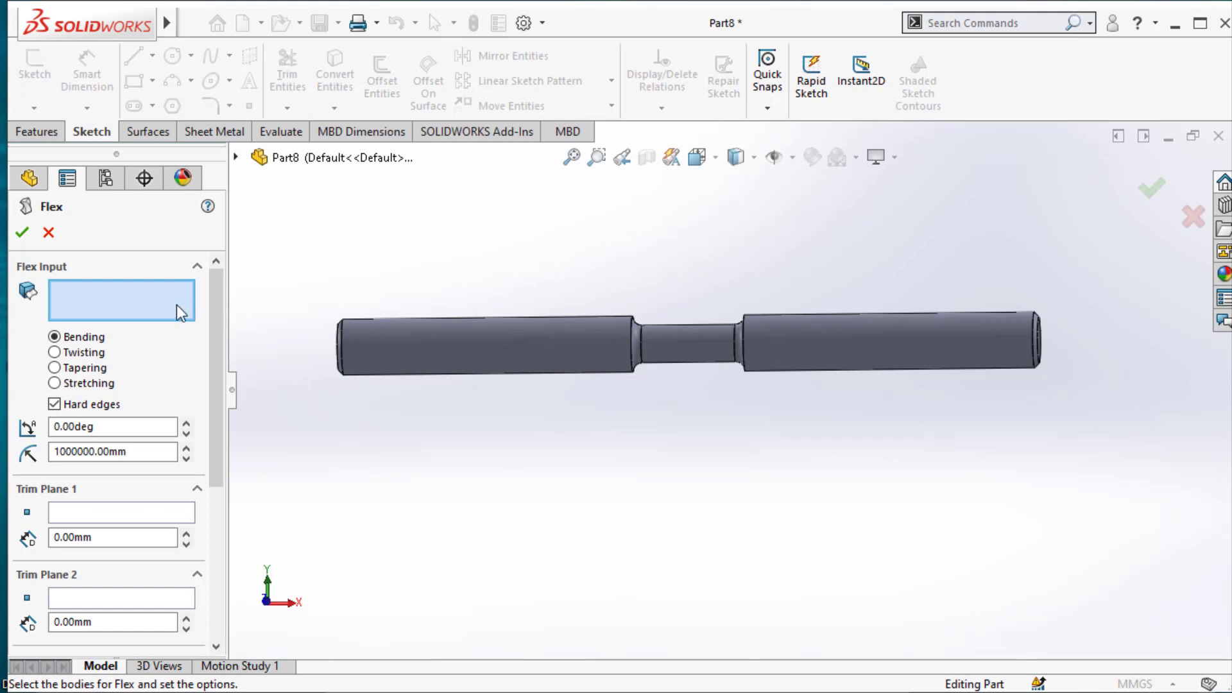
Select the shaft body for Flex and set the first trim distance and 90° bend angle.
left_click(176, 302)
left_click(442, 351)
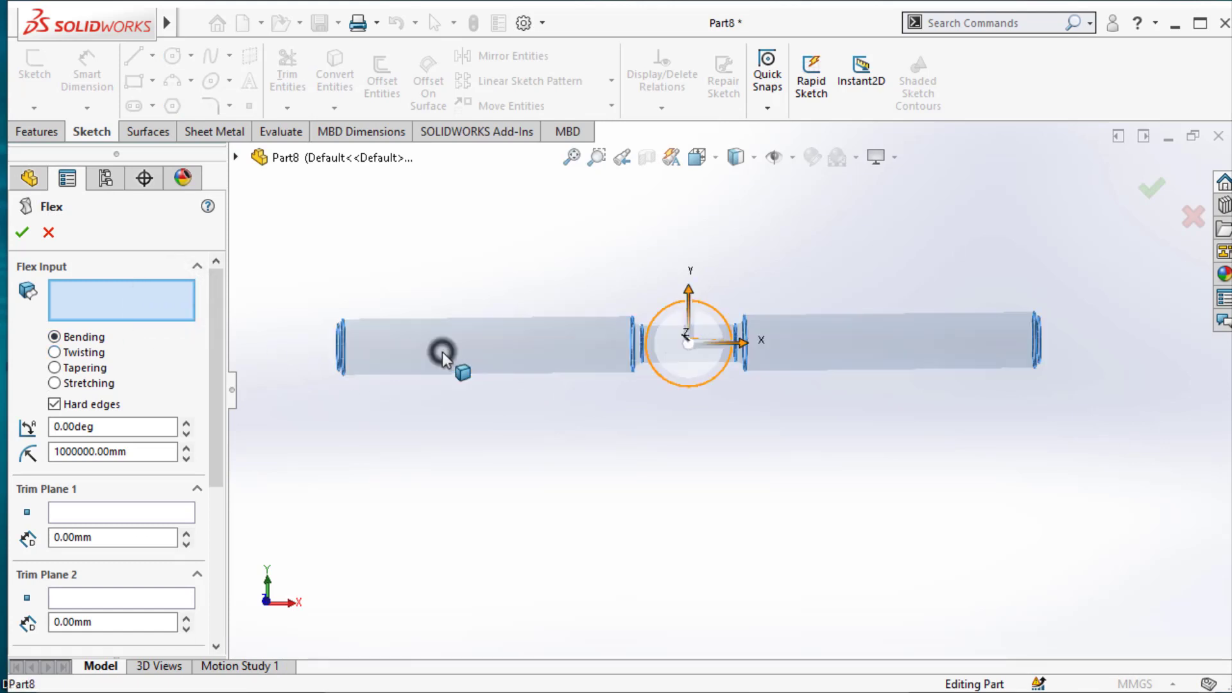
left_click(186, 532)
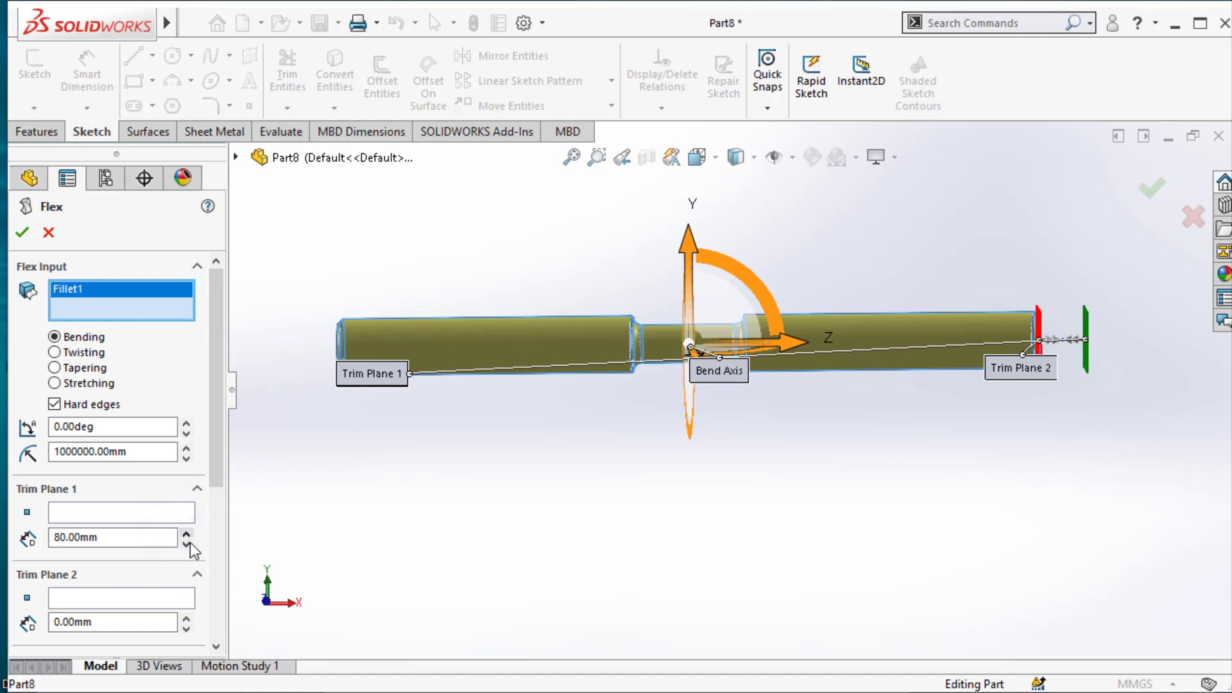
left_click(186, 545)
left_click(187, 545)
type("33.57")
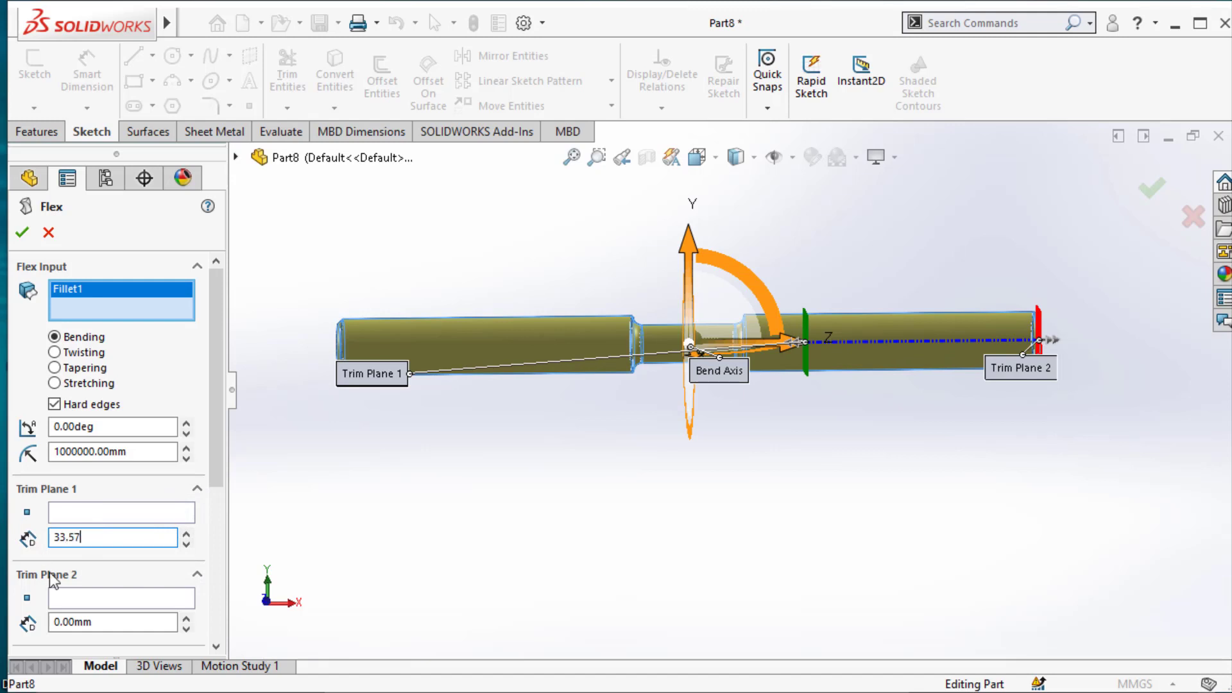
left_click(112, 427)
type("90")
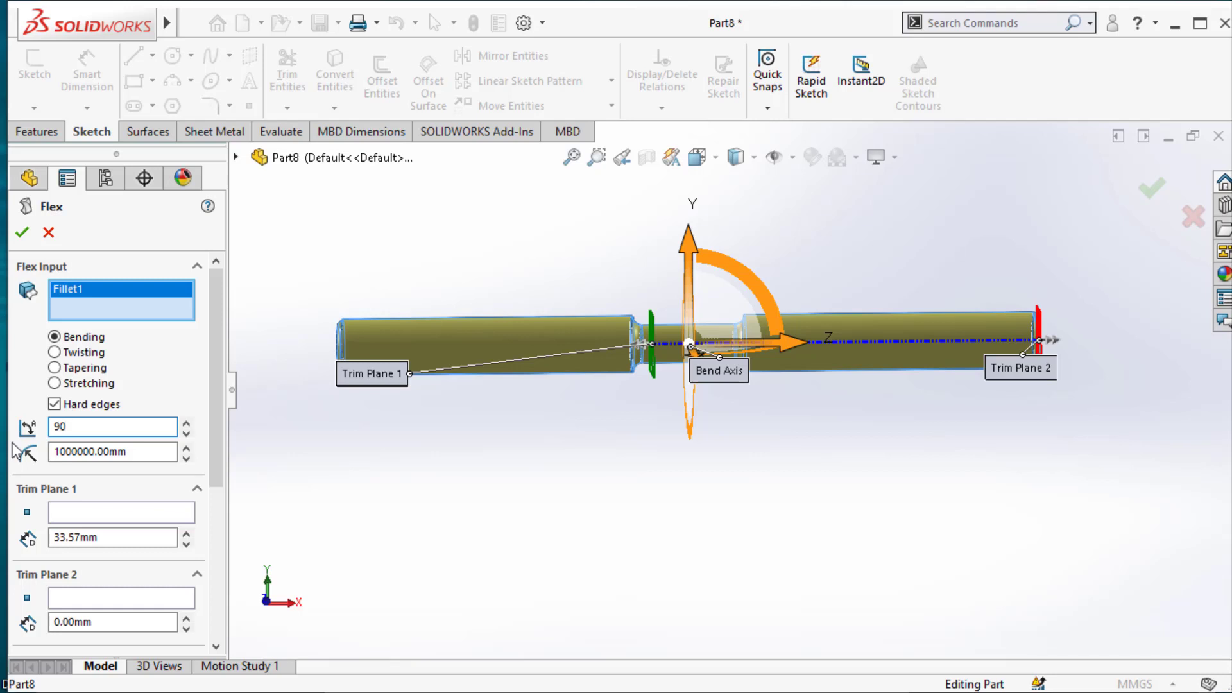
key("Return")
Set the second trim plane to 33.57 mm and bend radius 5 mm, then accept the flex.
left_click(96, 622)
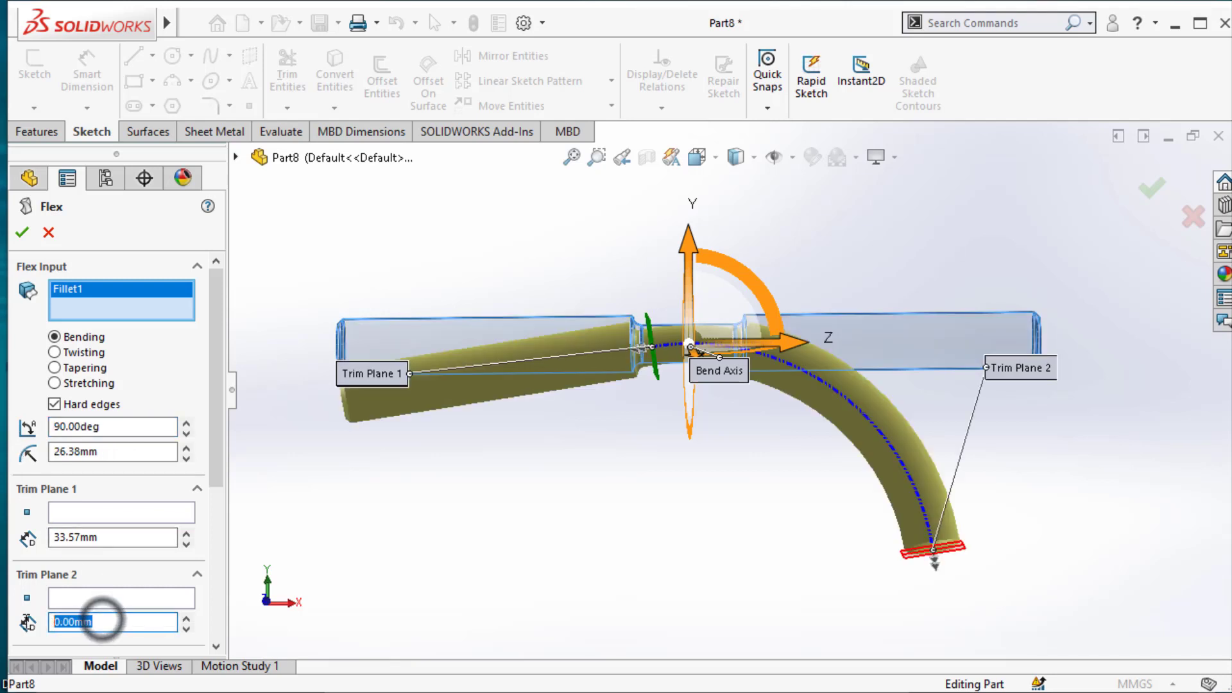
type("33.57")
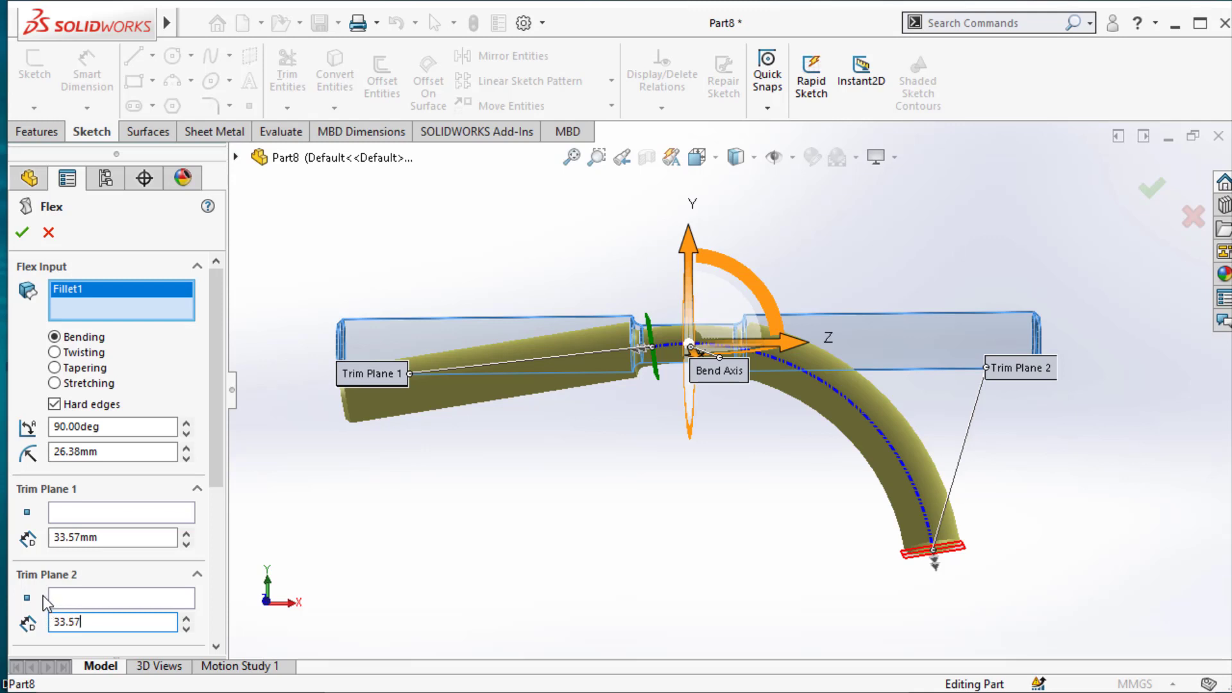
key("Return")
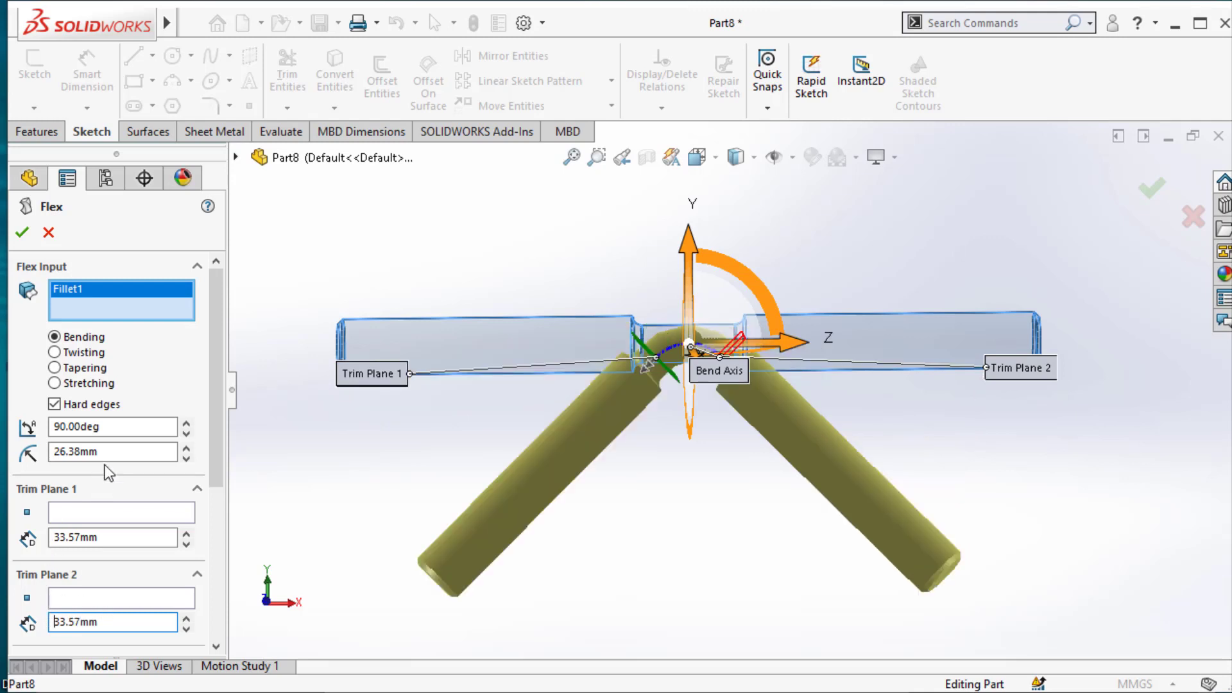
left_click(112, 452)
double_click(113, 452)
type("5")
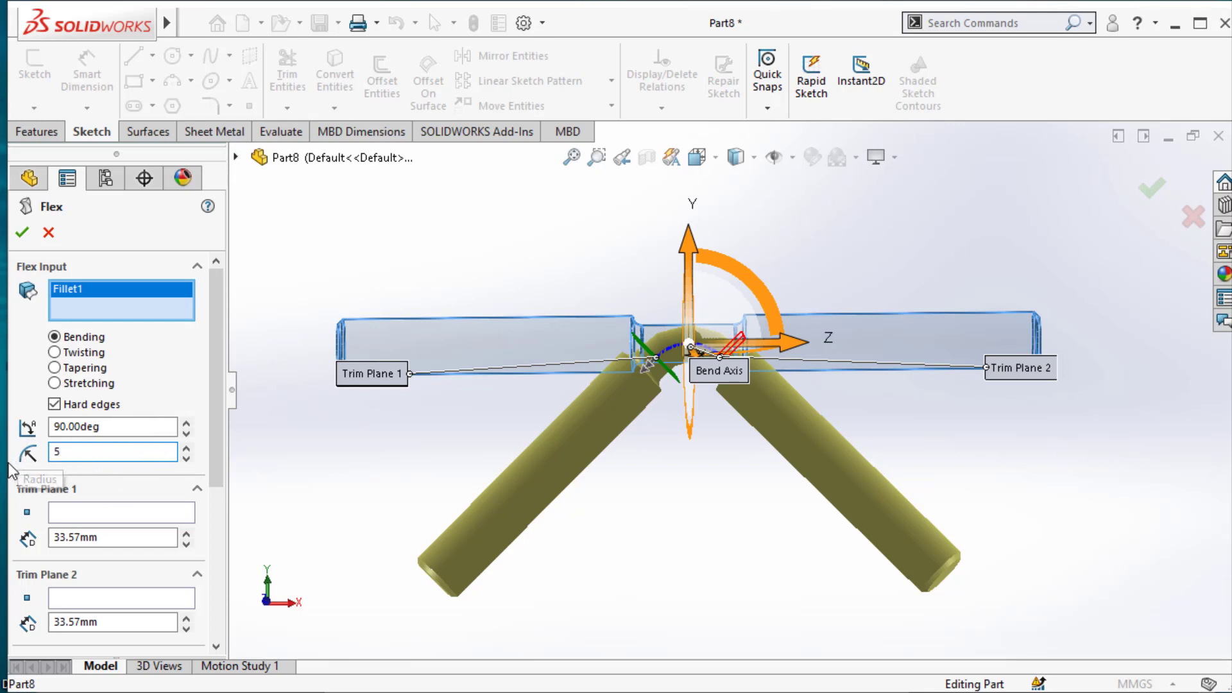
key("Return")
left_click(135, 428)
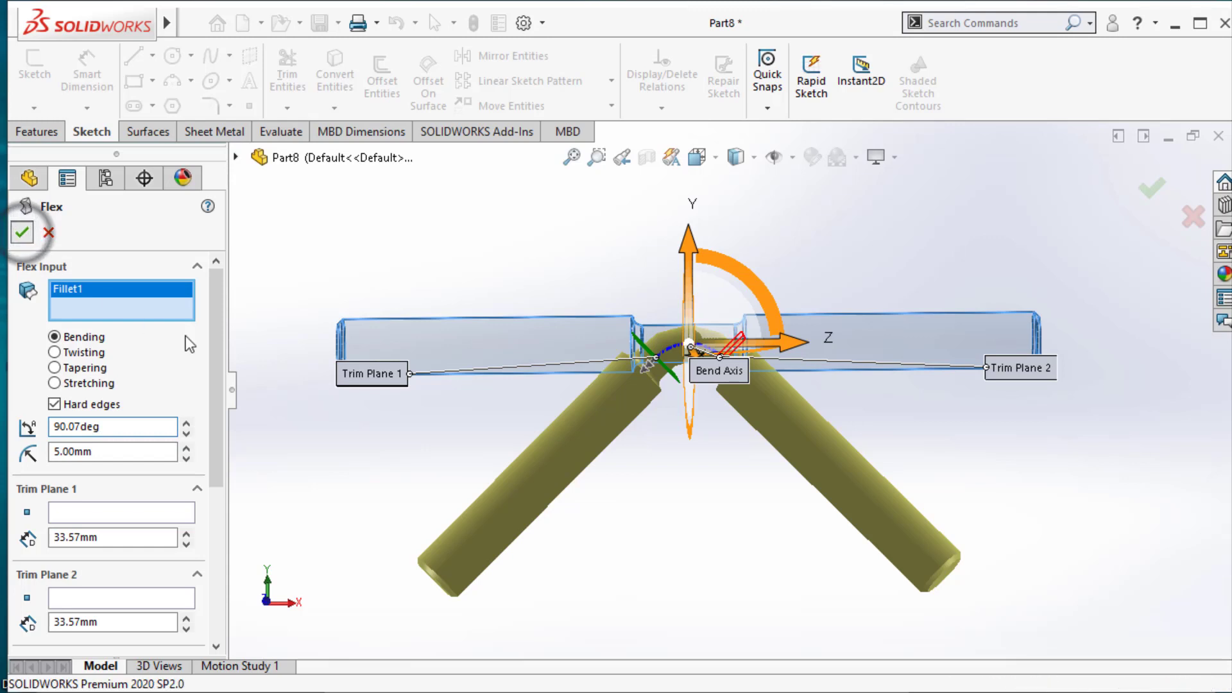
left_click(23, 234)
Orbit the view to inspect the 90° bend of the rod.
mouse_move(687, 489)
middle_mouse_down()
mouse_move(810, 402)
mouse_move(682, 336)
mouse_move(847, 440)
mouse_move(754, 388)
mouse_move(806, 474)
mouse_move(798, 517)
mouse_move(806, 446)
mouse_move(820, 452)
mouse_move(810, 472)
mouse_move(770, 480)
mouse_move(764, 494)
mouse_move(828, 473)
mouse_move(784, 430)
mouse_move(817, 456)
mouse_move(817, 489)
mouse_move(845, 484)
mouse_move(784, 460)
mouse_move(421, 457)
mouse_move(302, 471)
mouse_move(315, 471)
middle_mouse_up()
mouse_move(698, 458)
middle_mouse_down()
mouse_move(715, 490)
mouse_move(718, 440)
mouse_move(762, 426)
mouse_move(687, 376)
mouse_move(737, 405)
mouse_move(762, 375)
mouse_move(786, 407)
mouse_move(685, 349)
middle_mouse_up()
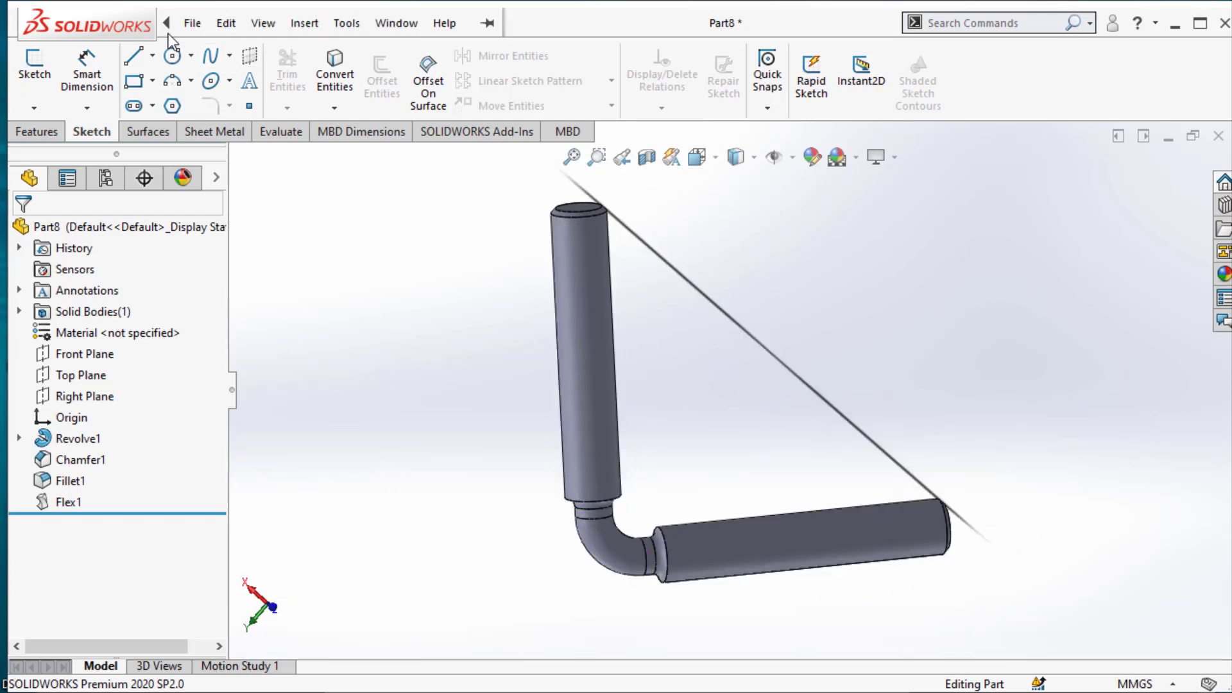